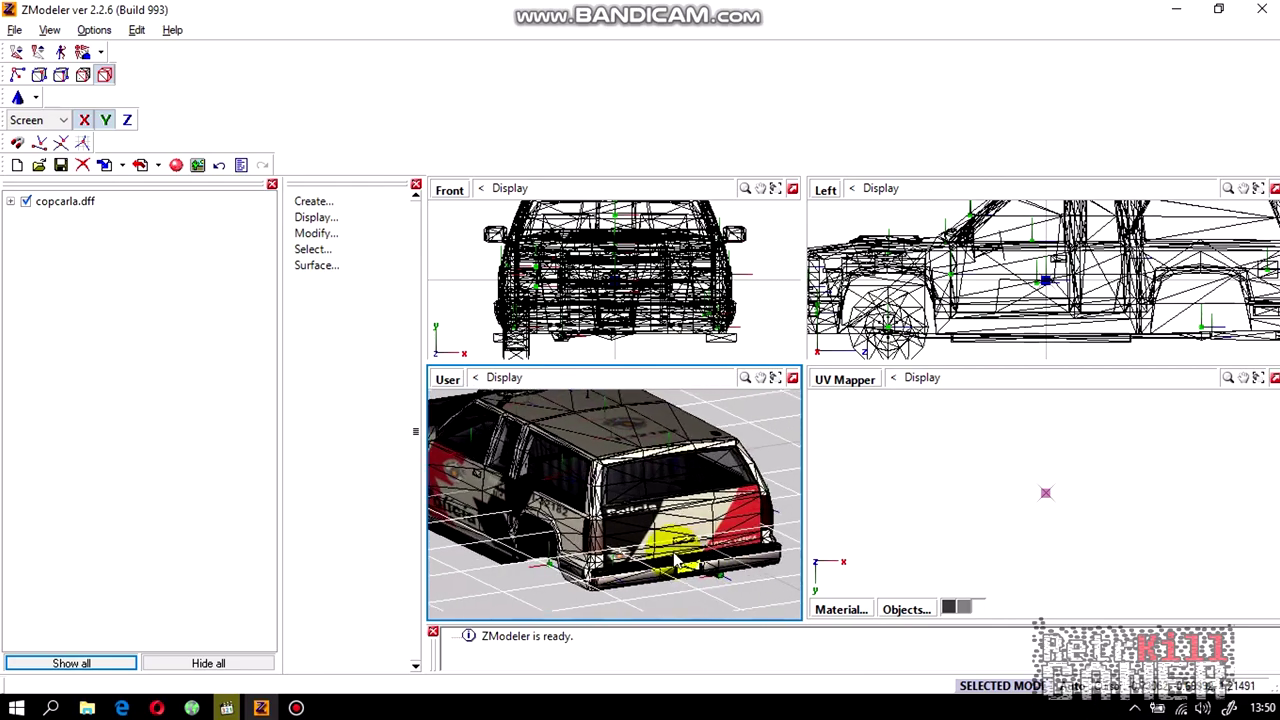
pyautogui.click(628, 516)
pyautogui.click(676, 412)
pyautogui.moveTo(545, 493); pyautogui.dragTo(575, 528)
pyautogui.moveTo(648, 398); pyautogui.dragTo(405, 517)
pyautogui.moveTo(591, 520); pyautogui.dragTo(463, 514)
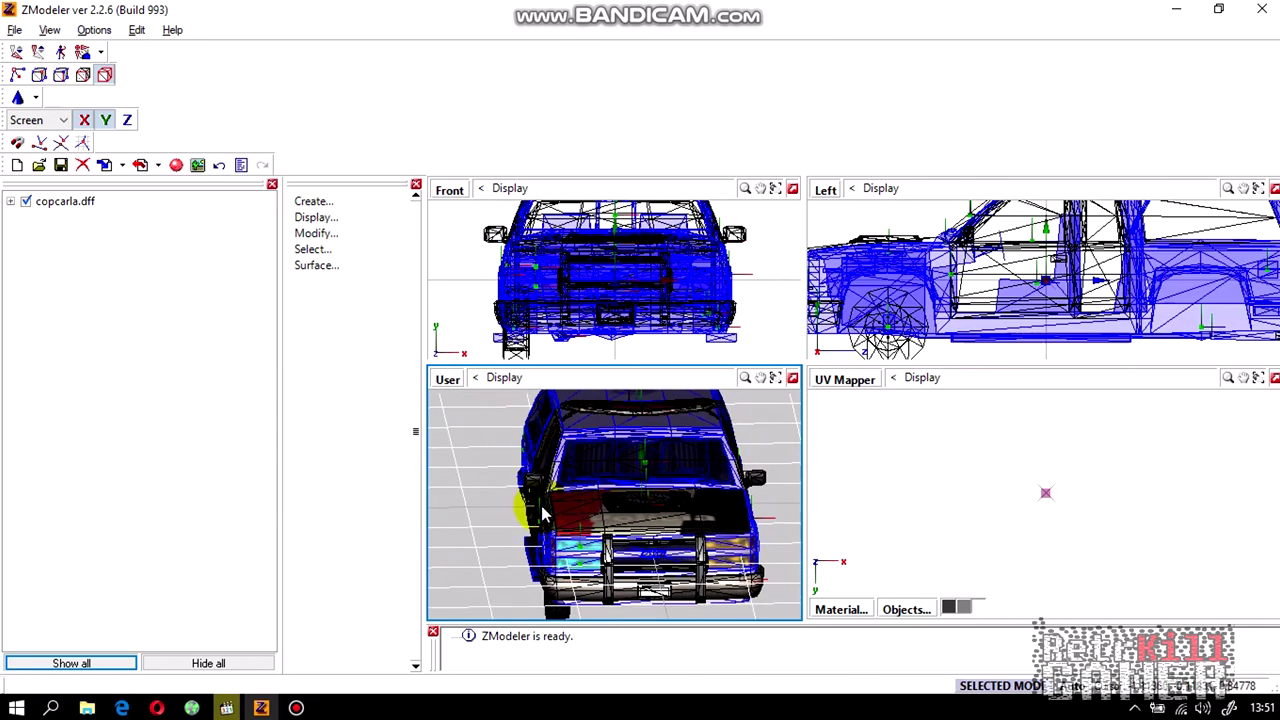
pyautogui.moveTo(615, 435); pyautogui.dragTo(587, 463)
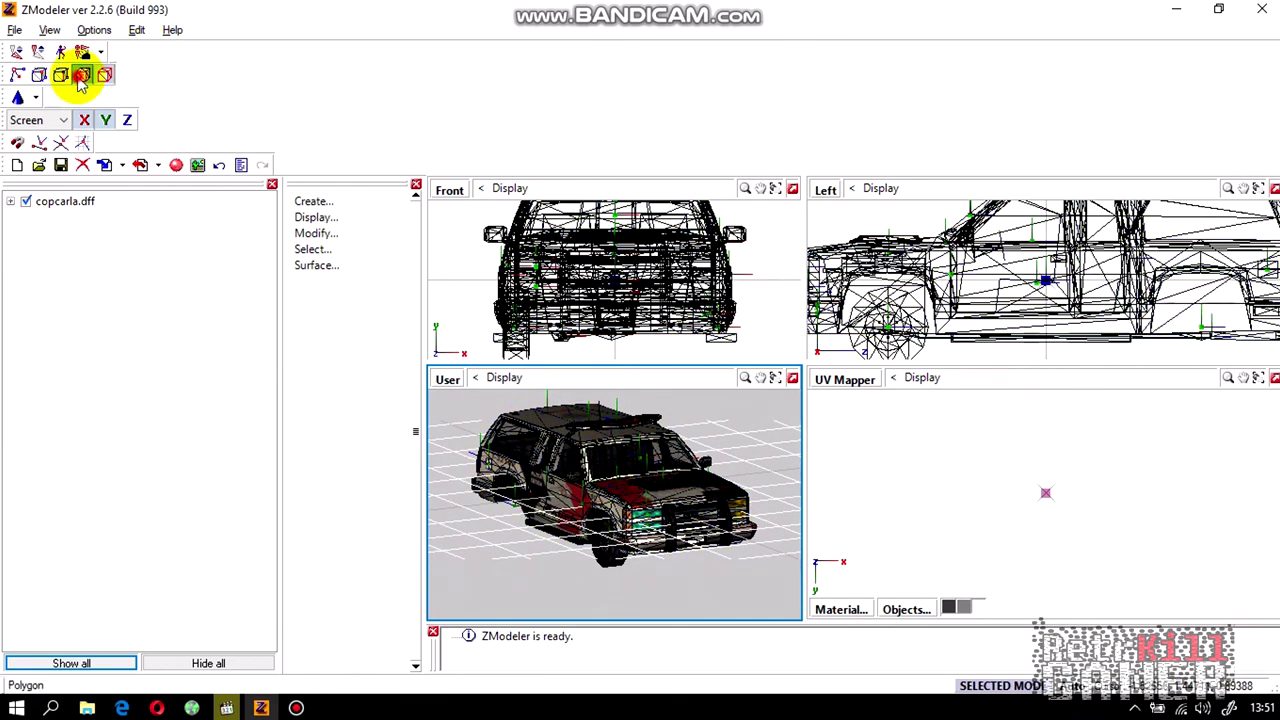
# Switch to polygon-level editing and activate the car body mesh for polygon selection around the roof.
pyautogui.click(80, 78)
pyautogui.click(548, 430)
pyautogui.moveTo(548, 430); pyautogui.dragTo(631, 457, button='middle')
pyautogui.scroll(5, 534, 549)
pyautogui.moveTo(534, 549); pyautogui.dragTo(582, 512, button='middle')
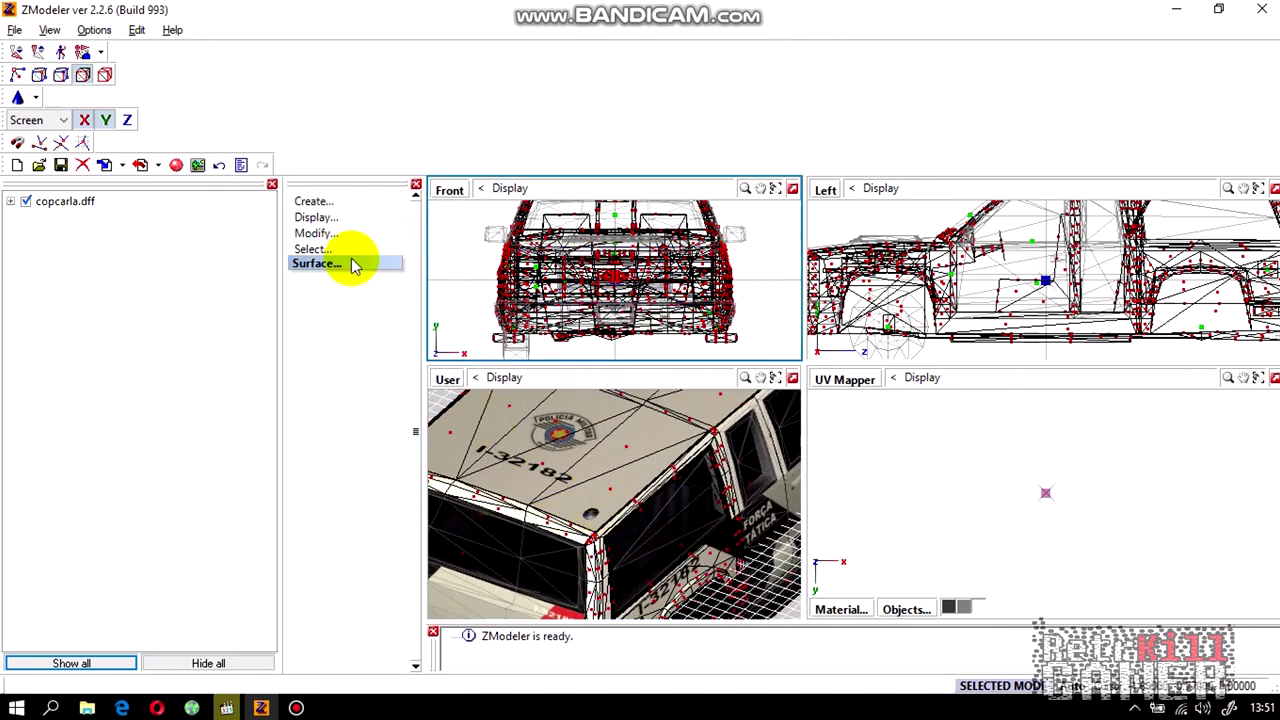
# Try to select the roof polygons of the car body with the Single selection mode.
pyautogui.click(337, 251)
pyautogui.click(334, 391)
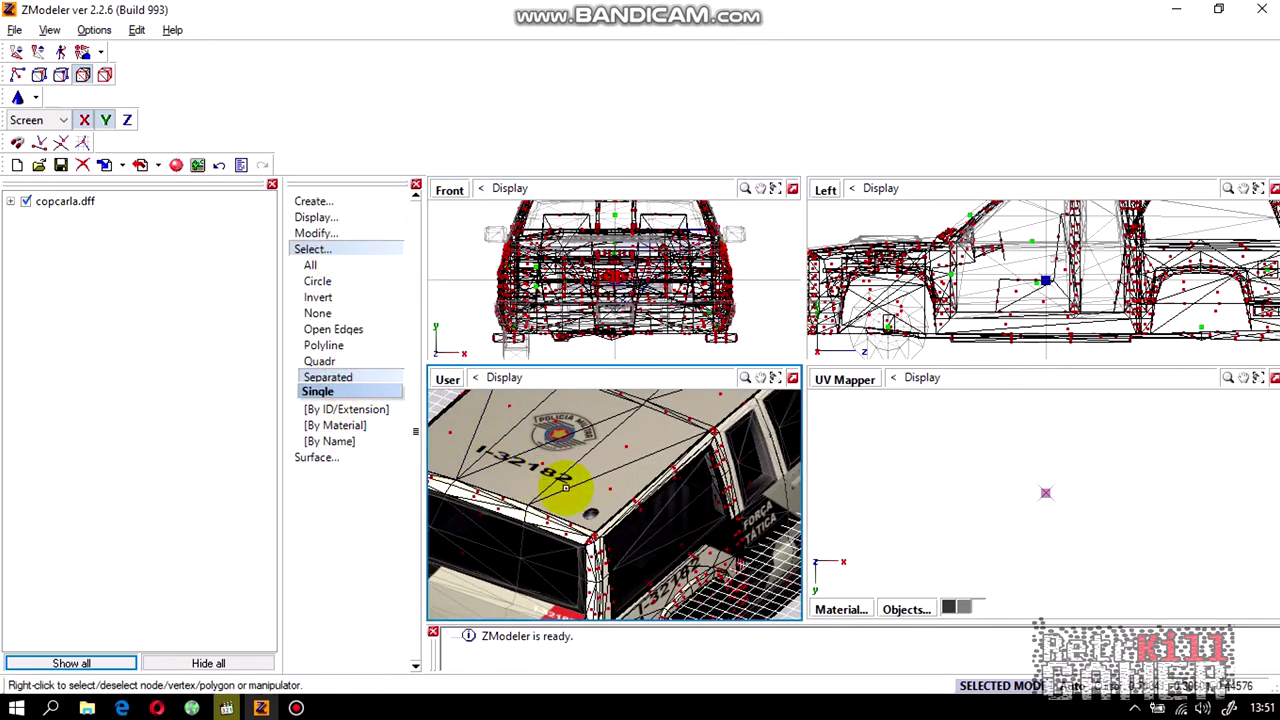
pyautogui.rightClick(603, 488)
pyautogui.moveTo(586, 496); pyautogui.dragTo(523, 492)
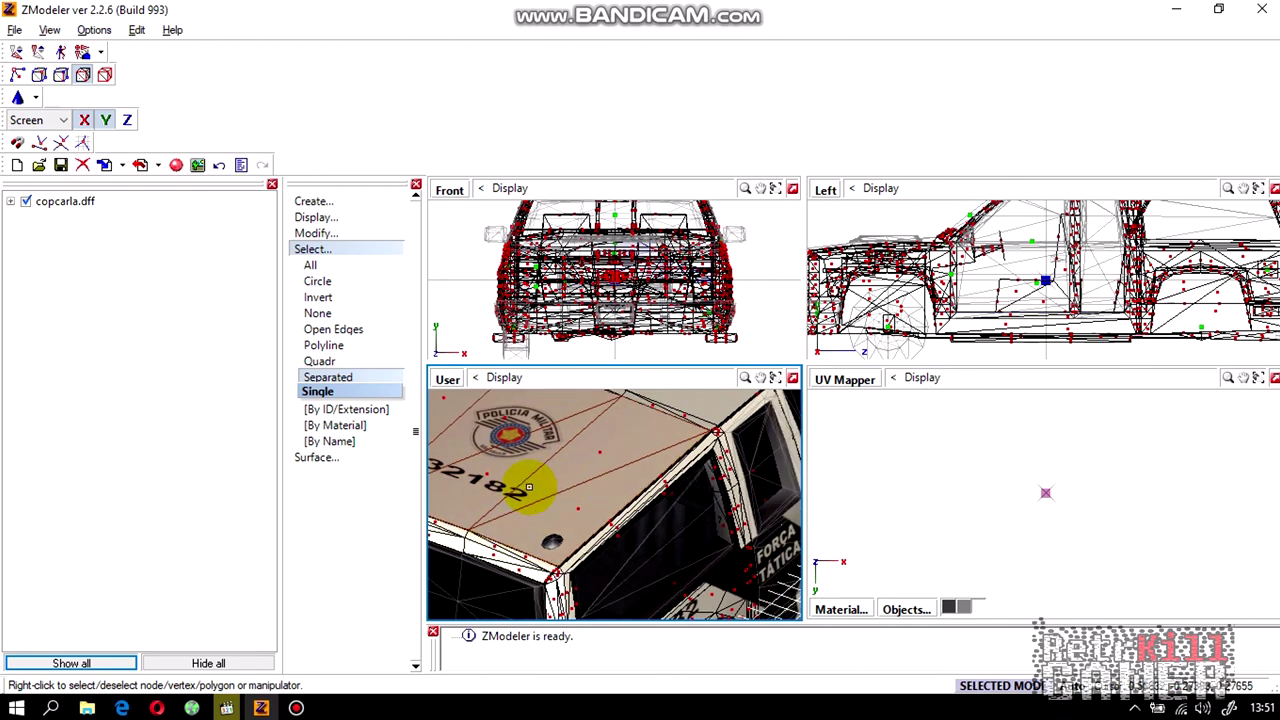
pyautogui.click(323, 251)
pyautogui.click(322, 252)
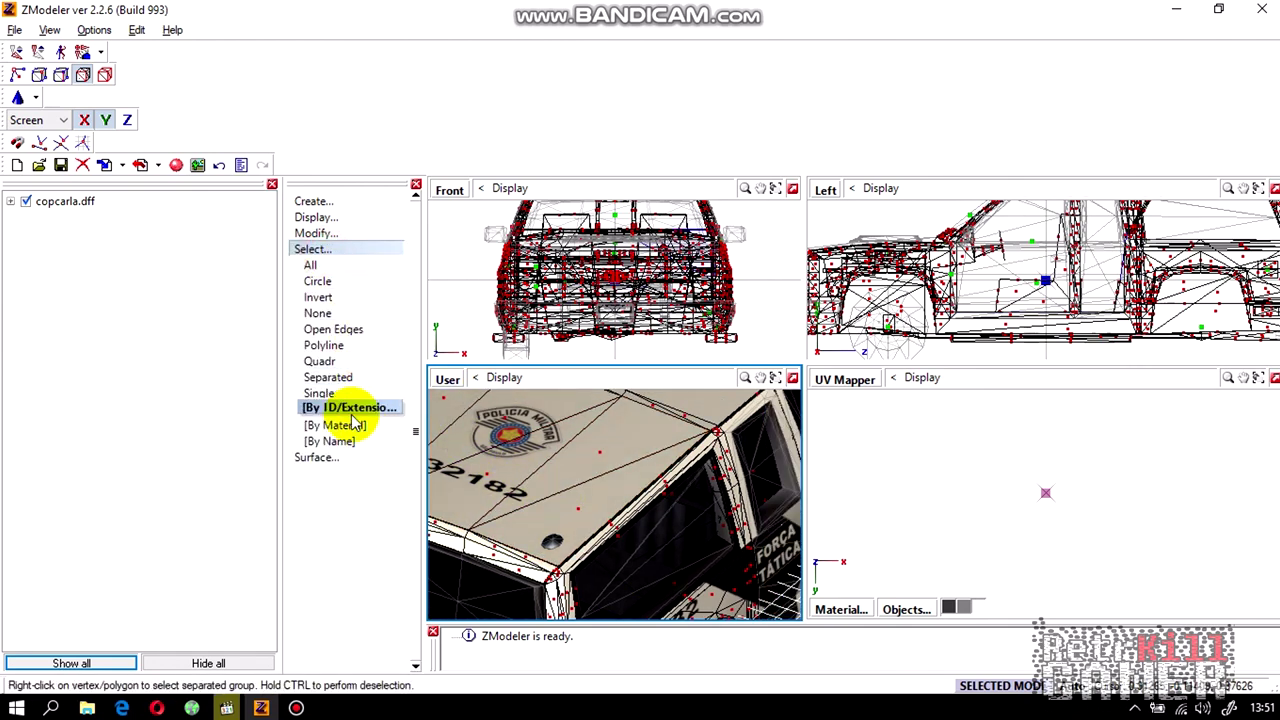
# Select the body polygons that use the polrodo1 [spec,env:4] material.
pyautogui.click(335, 425)
pyautogui.scroll(-1, 470, 420)
pyautogui.click(443, 448)
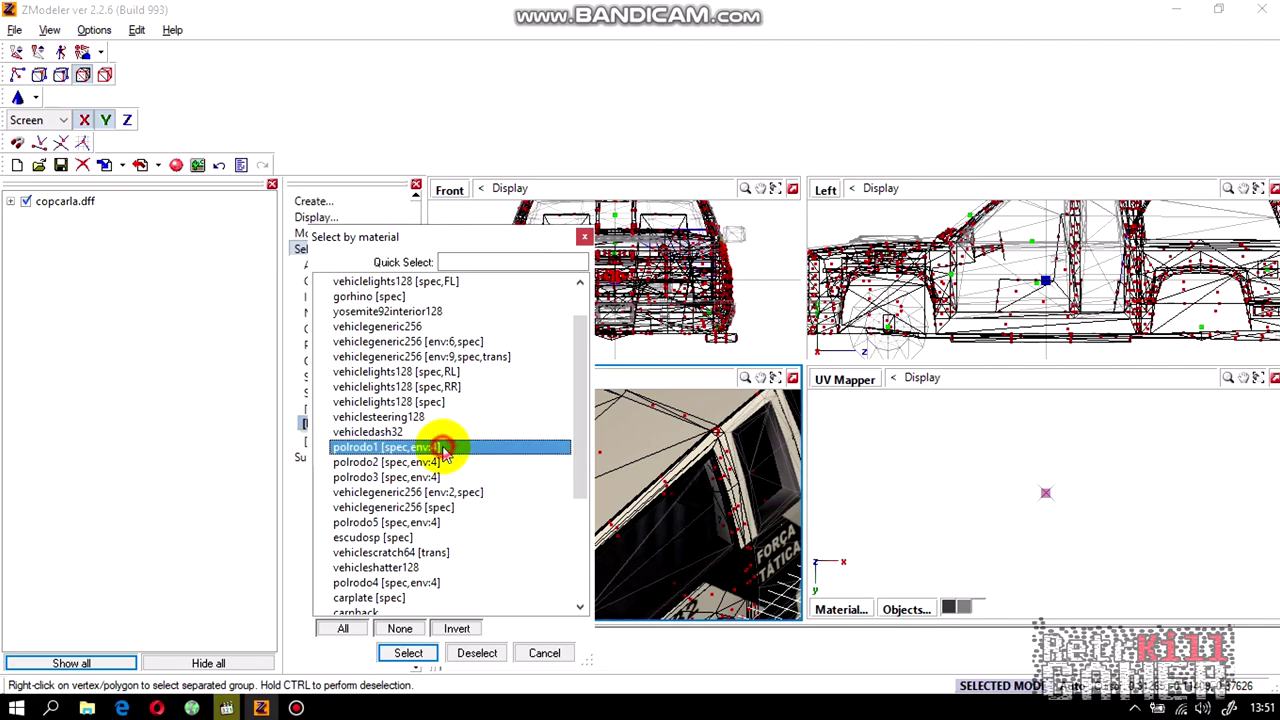
pyautogui.click(412, 652)
pyautogui.moveTo(651, 540); pyautogui.dragTo(624, 553)
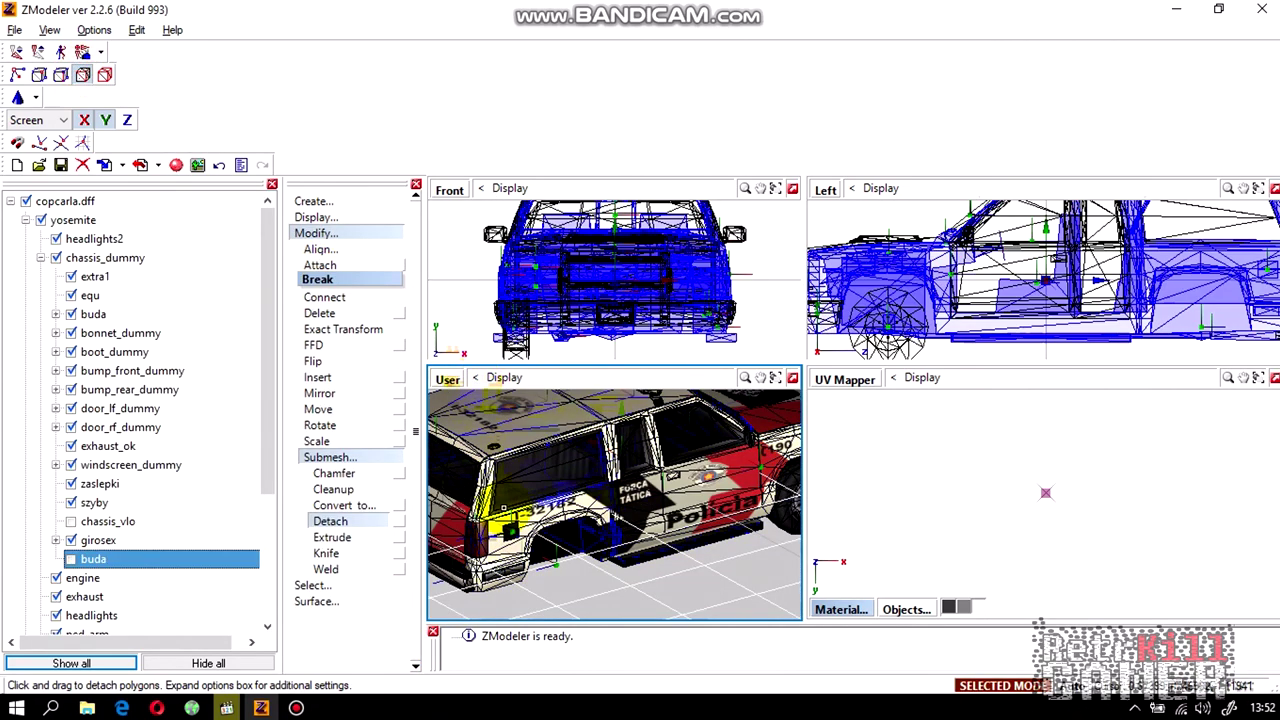
# Select the body polygons that use the polrodo2 [spec,env:4] material.
pyautogui.click(326, 552)
pyautogui.rightClick(345, 570)
pyautogui.click(318, 585)
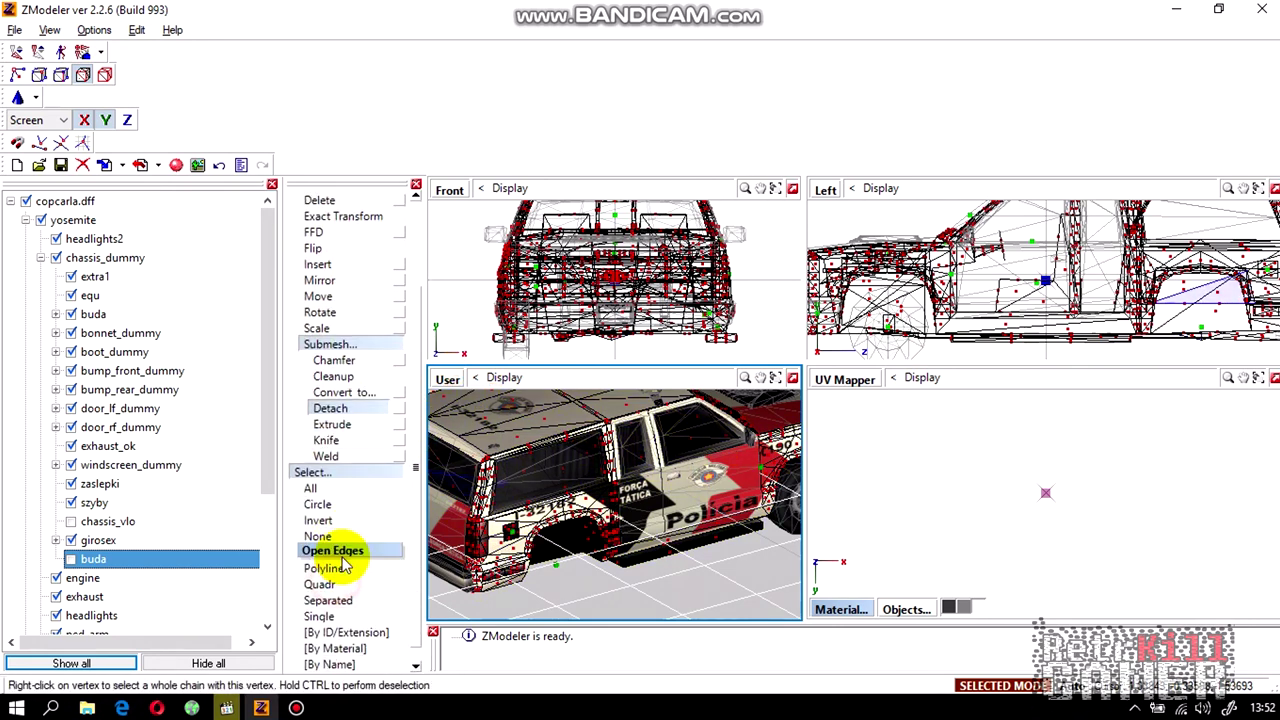
pyautogui.click(345, 648)
pyautogui.click(440, 507)
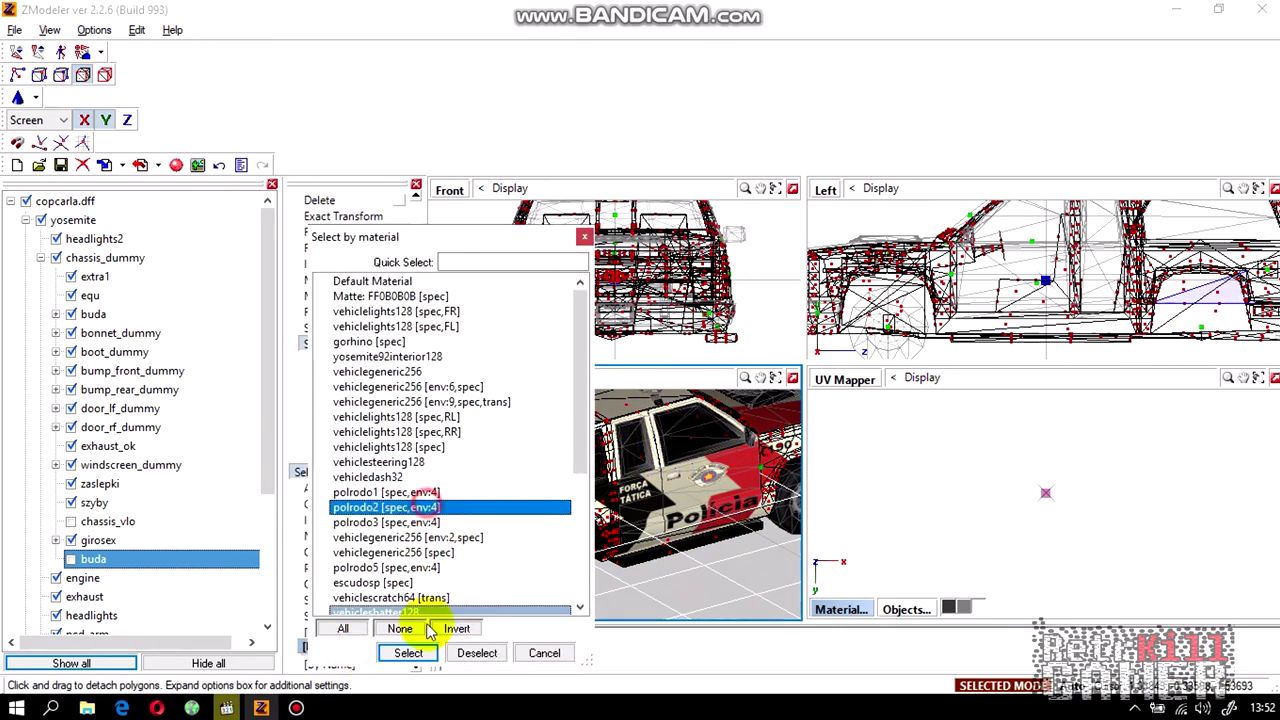
pyautogui.click(427, 655)
pyautogui.scroll(-3, 640, 546)
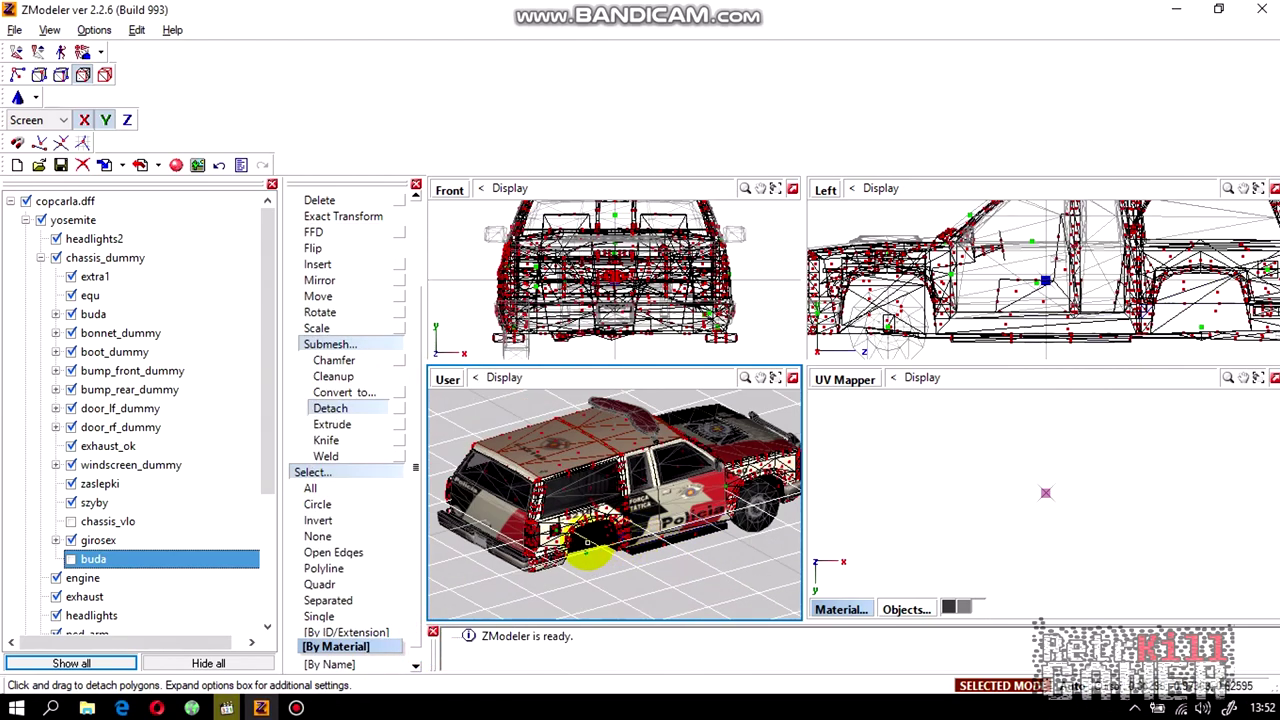
# Detach the selected polrodo2 polygons from the body as a separate object and hide that object.
pyautogui.click(456, 416)
pyautogui.click(71, 578)
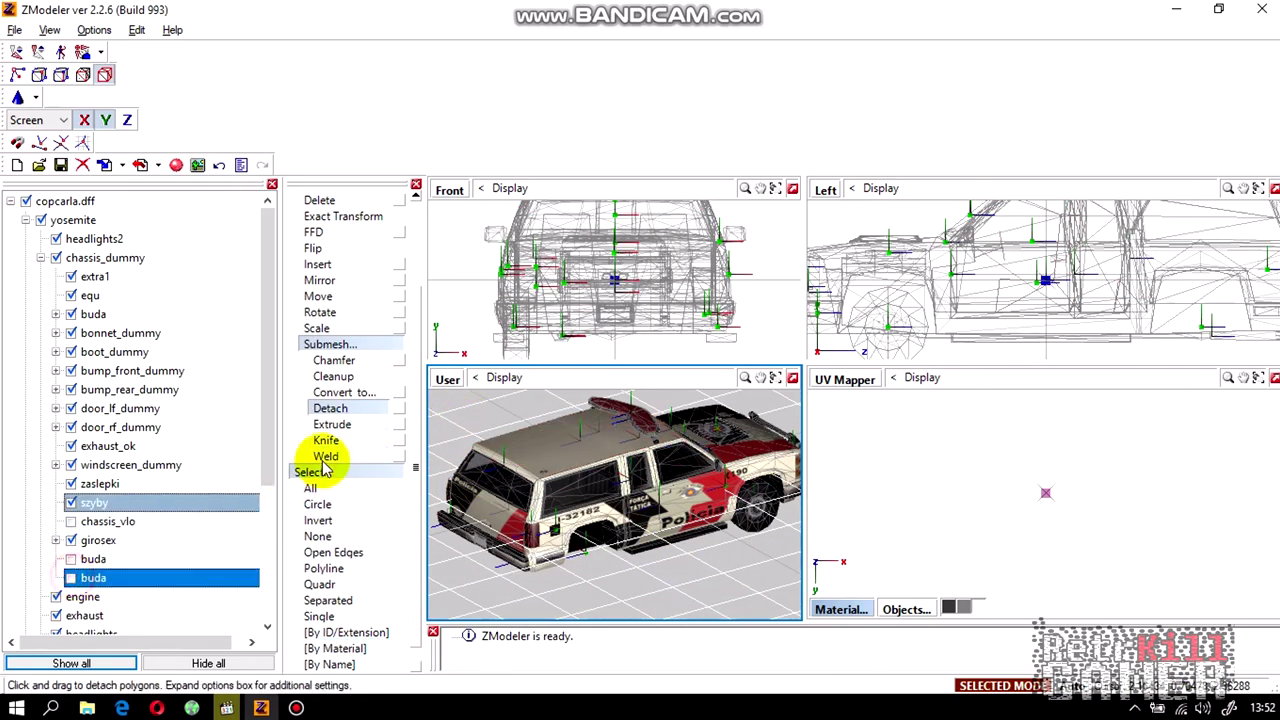
pyautogui.moveTo(525, 452)
pyautogui.keyDown('alt'); pyautogui.mouseDown()
pyautogui.moveTo(555, 478)
pyautogui.moveTo(530, 455)
pyautogui.mouseUp(); pyautogui.keyUp('alt')
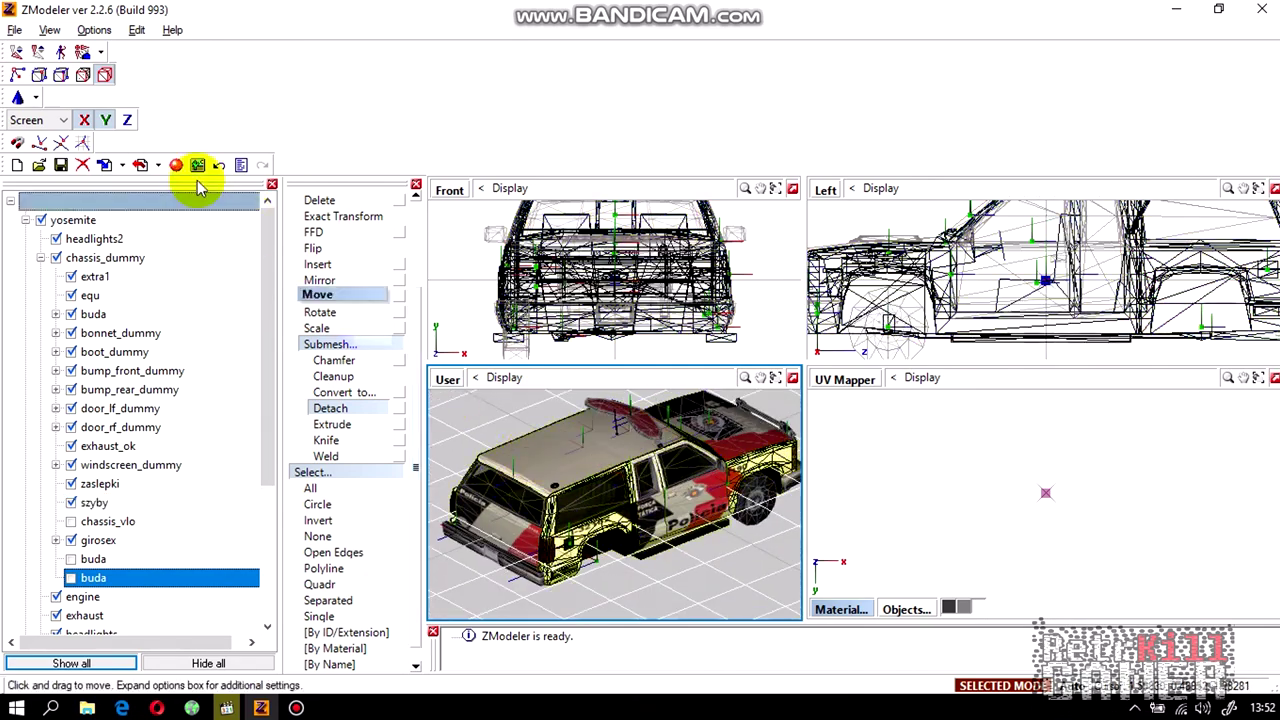
# Activate the body mesh at polygon level and select its polygons that use the polrodo3 [spec,env:4] material.
pyautogui.click(85, 75)
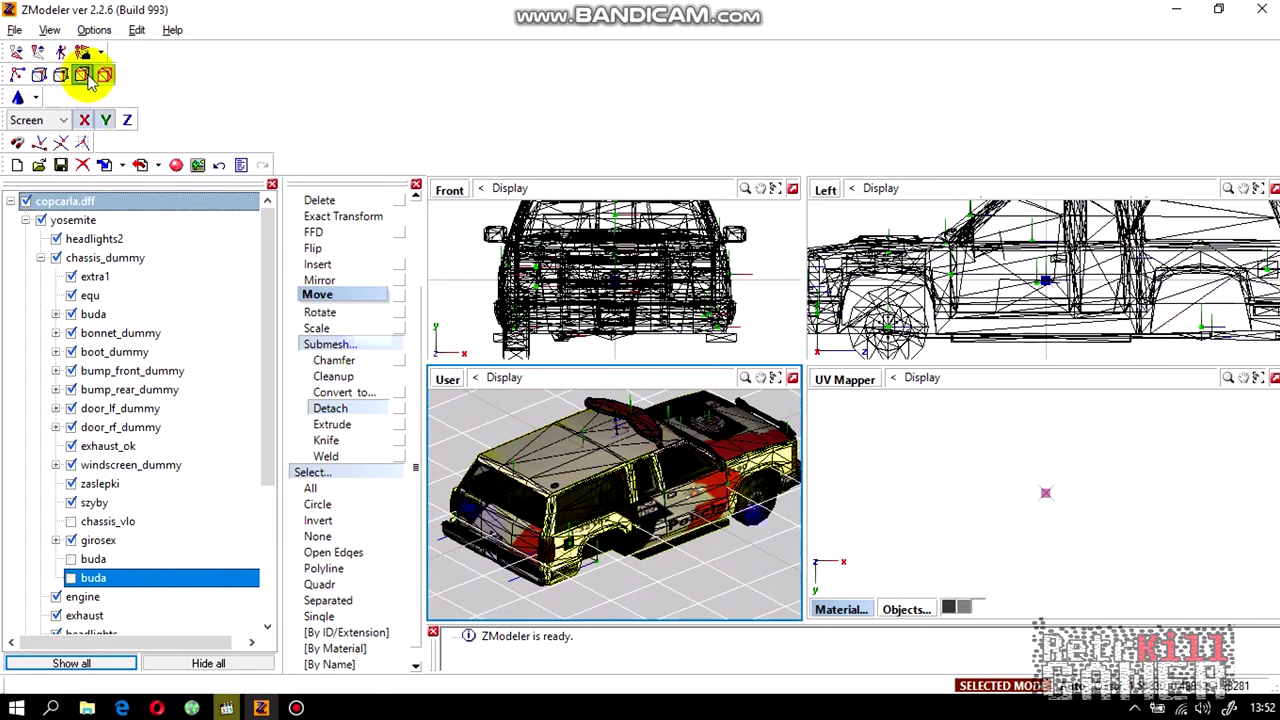
pyautogui.click(568, 561)
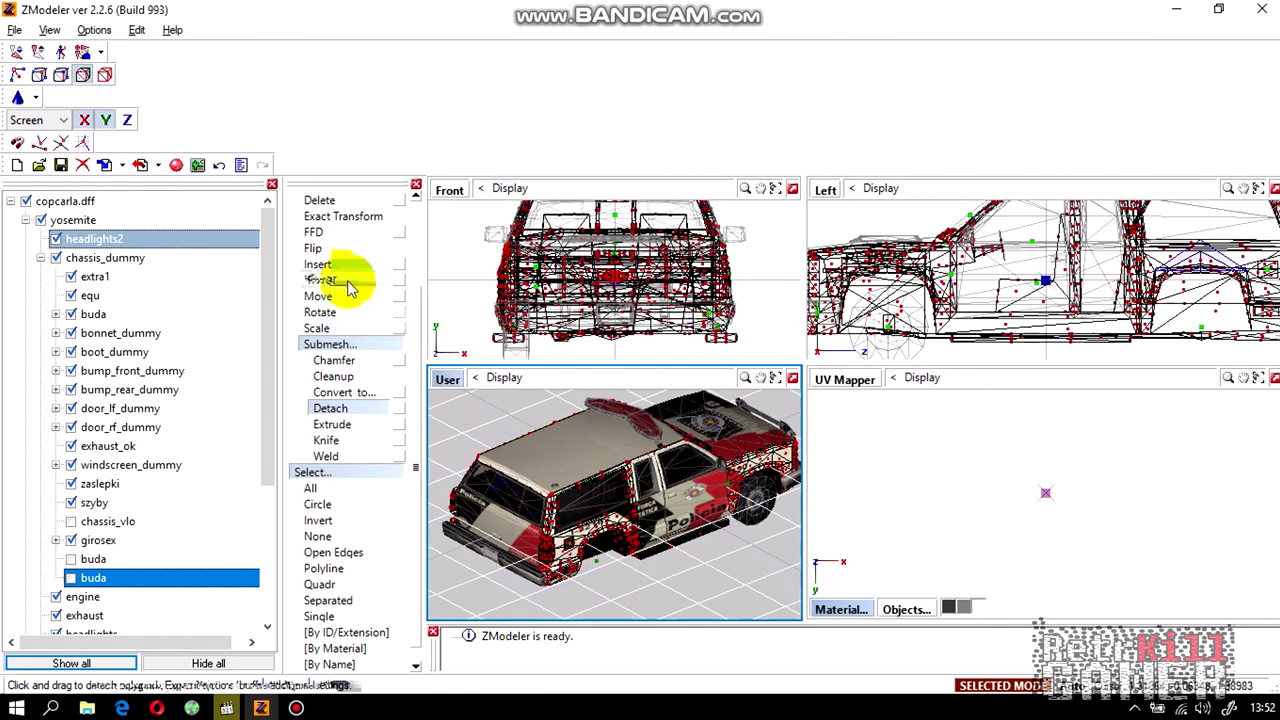
pyautogui.click(330, 343)
pyautogui.click(315, 472)
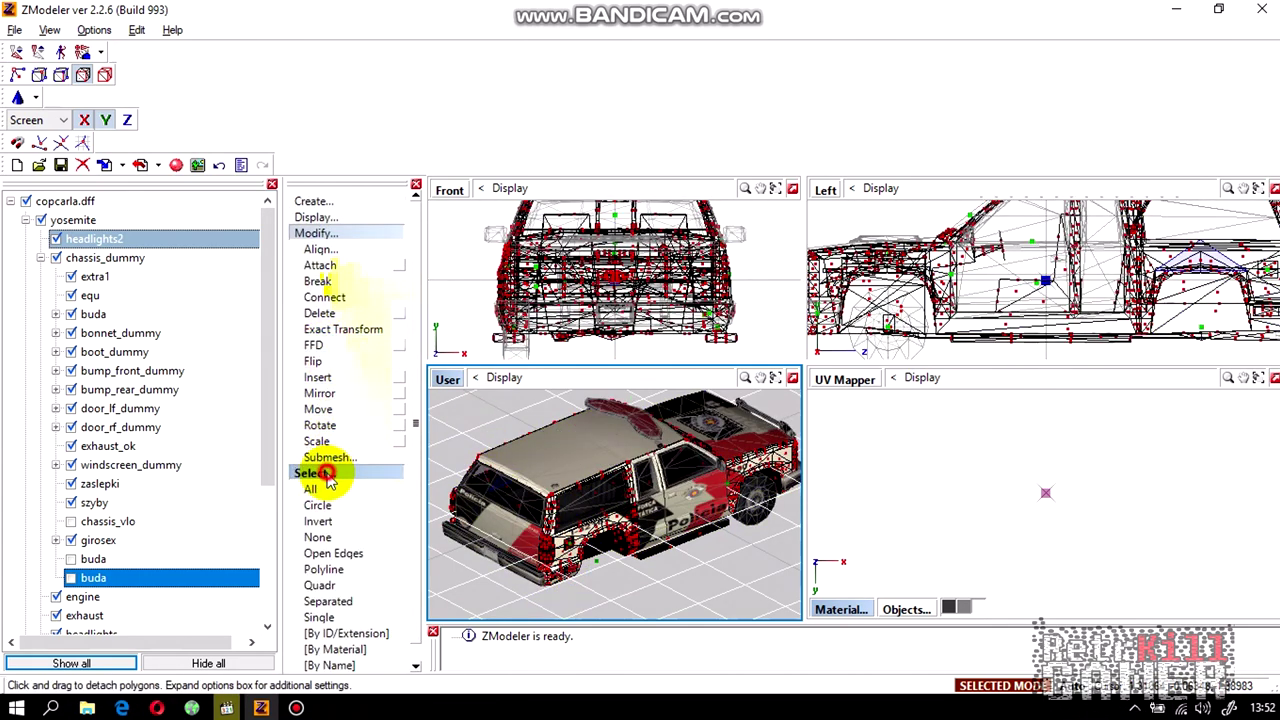
pyautogui.click(330, 649)
pyautogui.click(430, 401)
pyautogui.click(437, 447)
pyautogui.moveTo(437, 447); pyautogui.dragTo(457, 522)
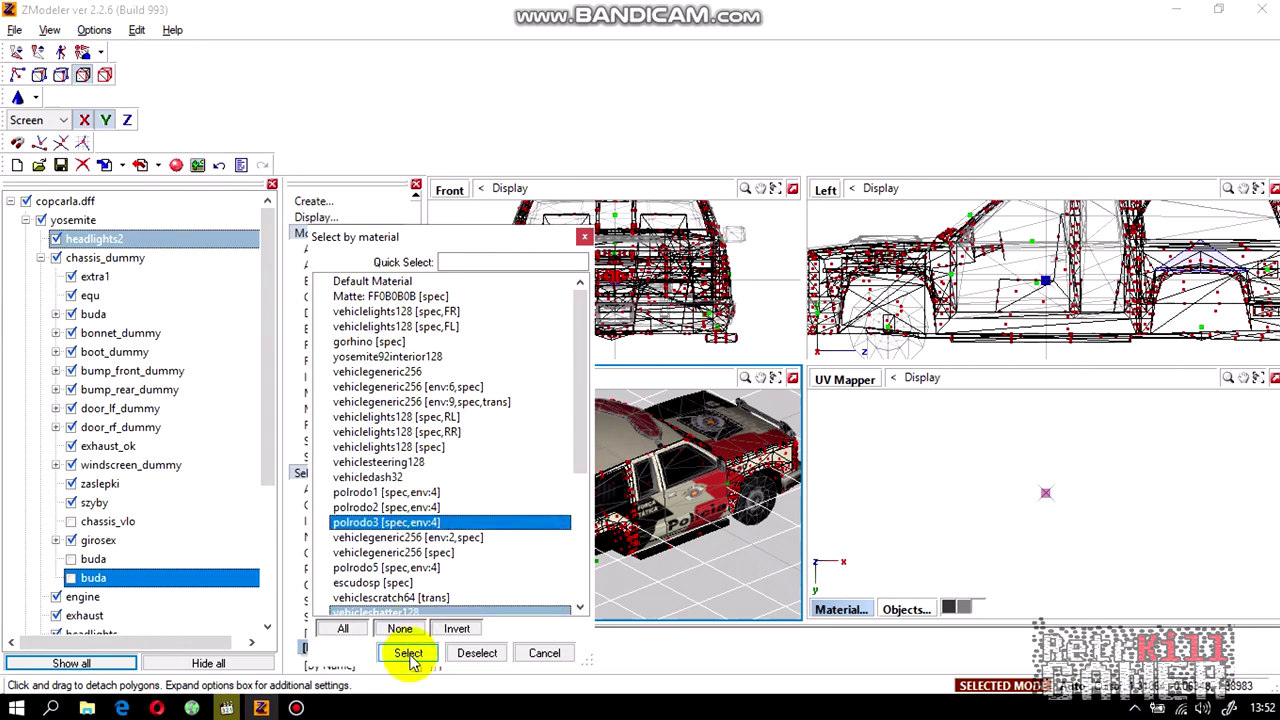
pyautogui.click(408, 655)
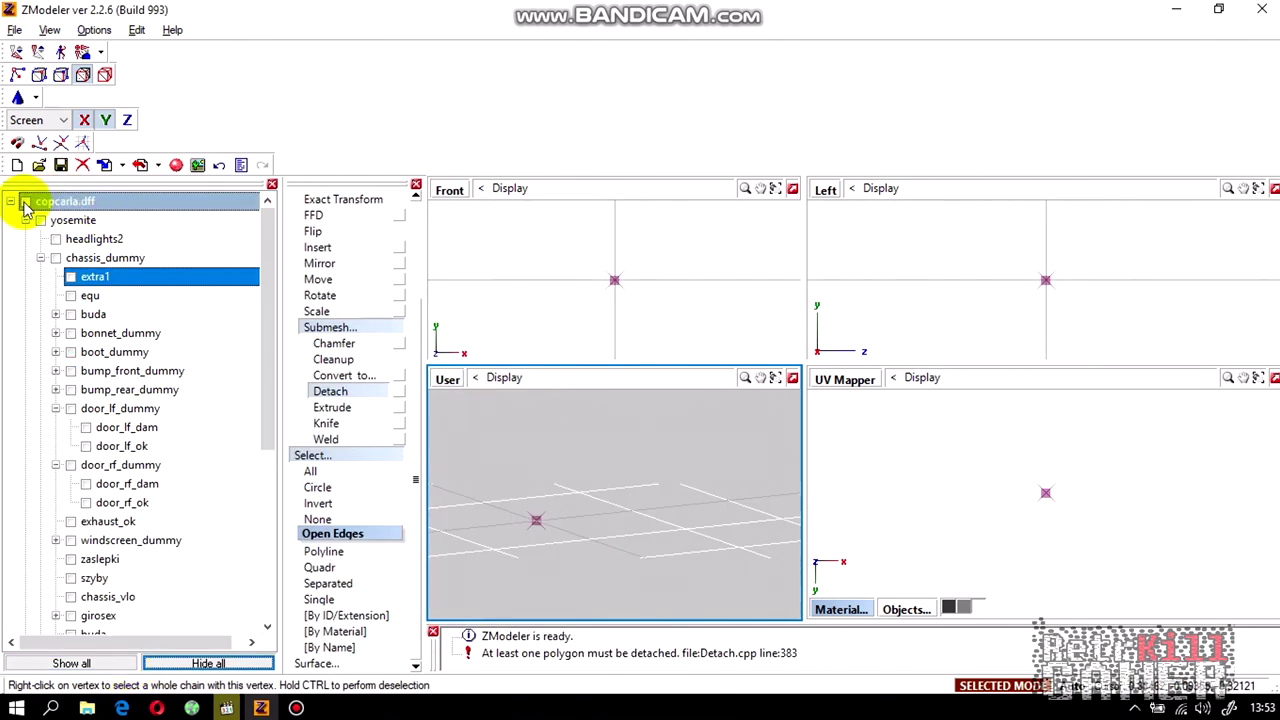
# Make the copcarla.dff root visible and rename its yosemite node to copcarla.
pyautogui.click(25, 203)
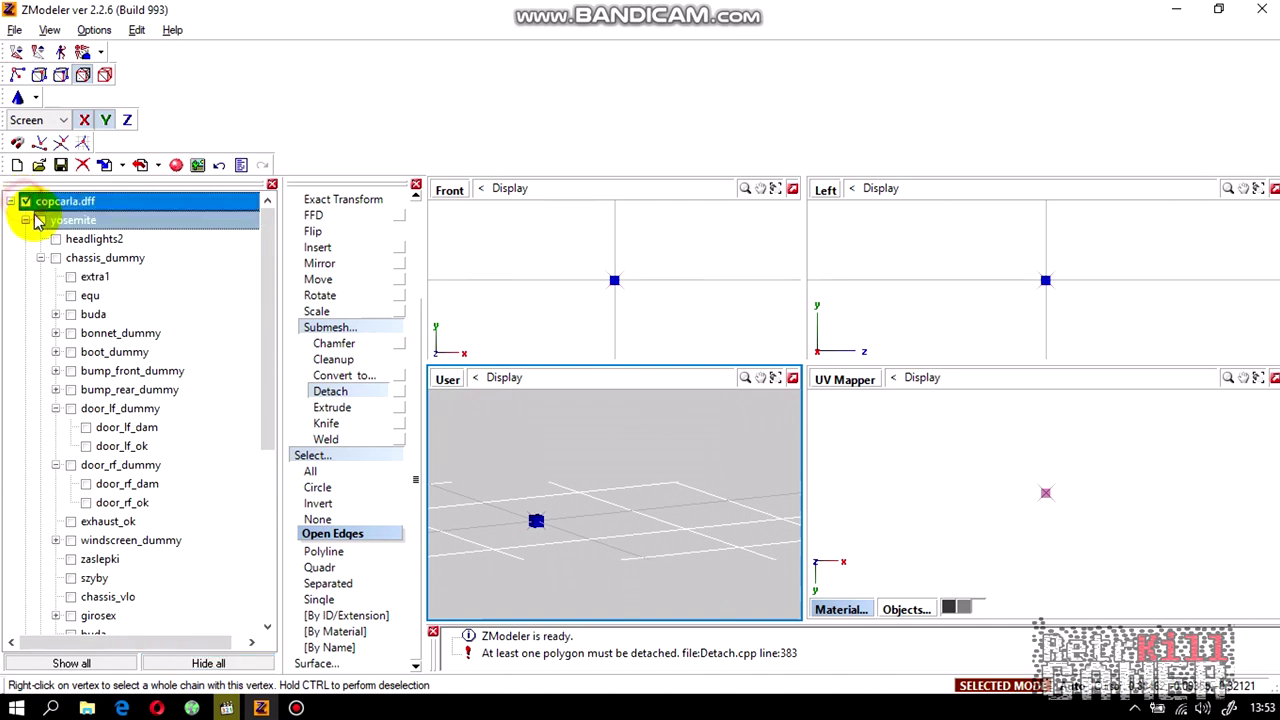
pyautogui.click(81, 221)
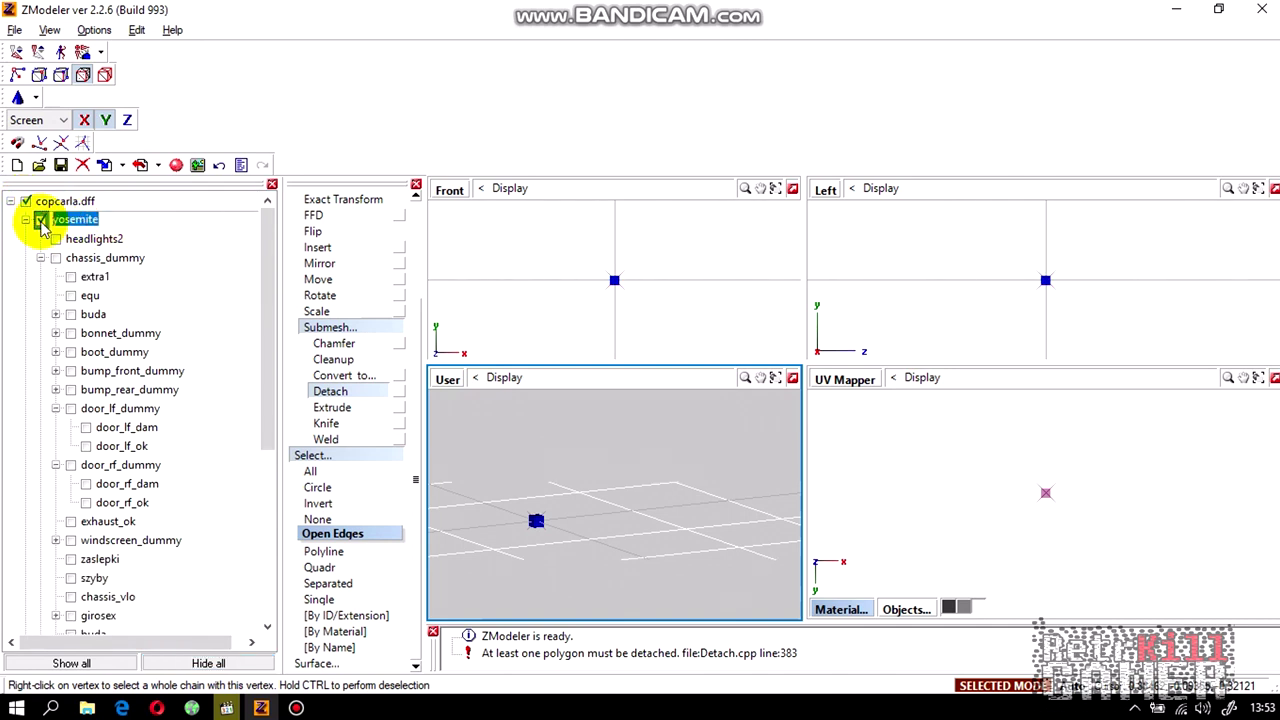
pyautogui.write('copcarla')
pyautogui.press('Return')
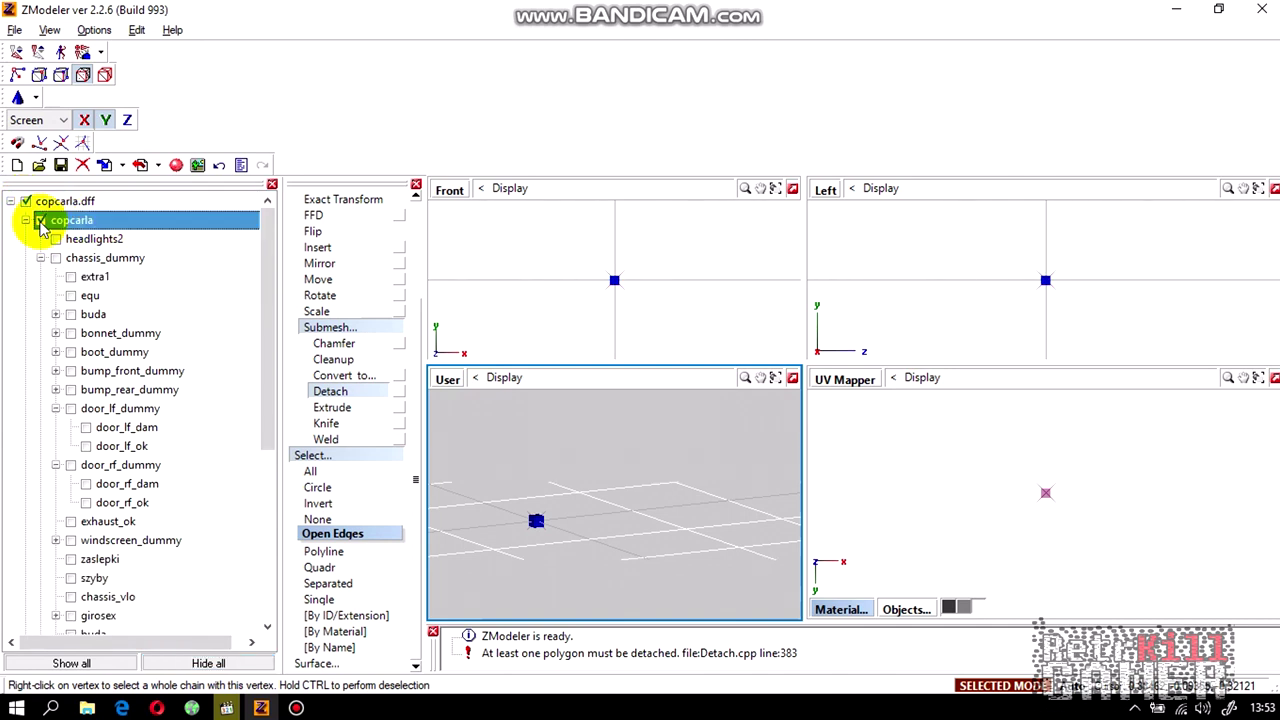
# Make chassis_dummy visible and, of the detached buda parts, display only the middle one containing the roof.
pyautogui.click(55, 258)
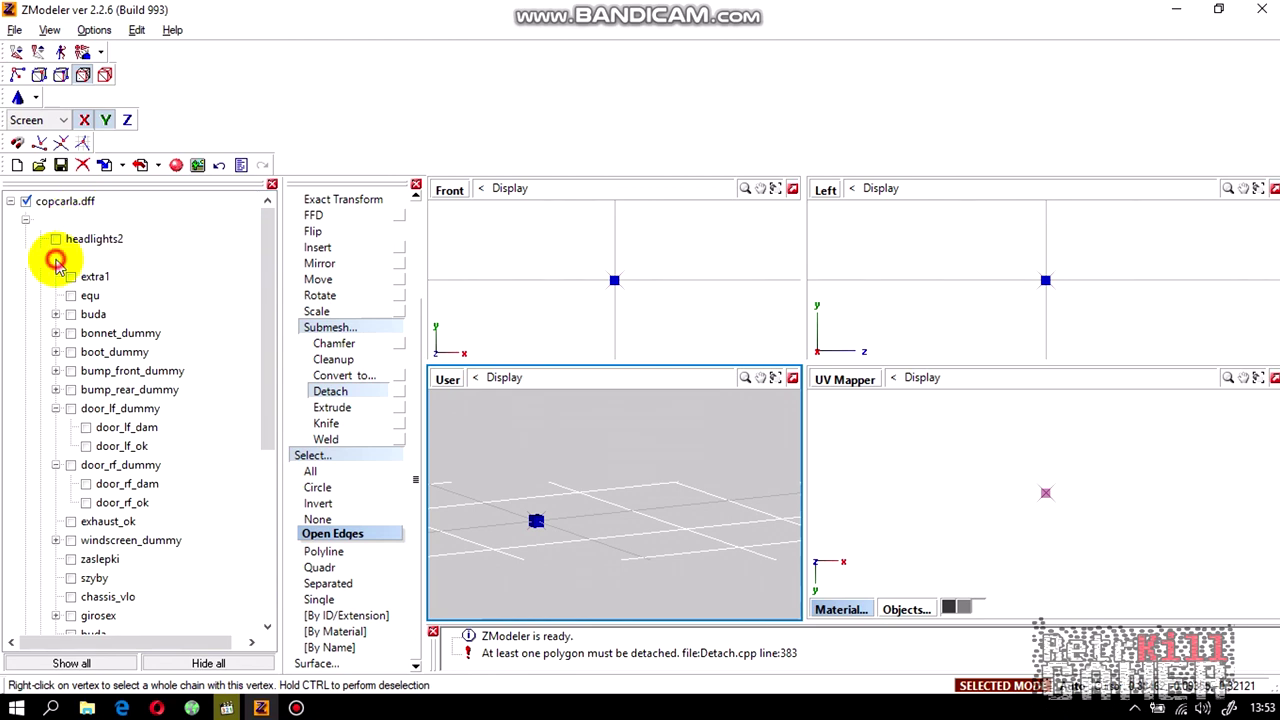
pyautogui.click(71, 315)
pyautogui.click(71, 314)
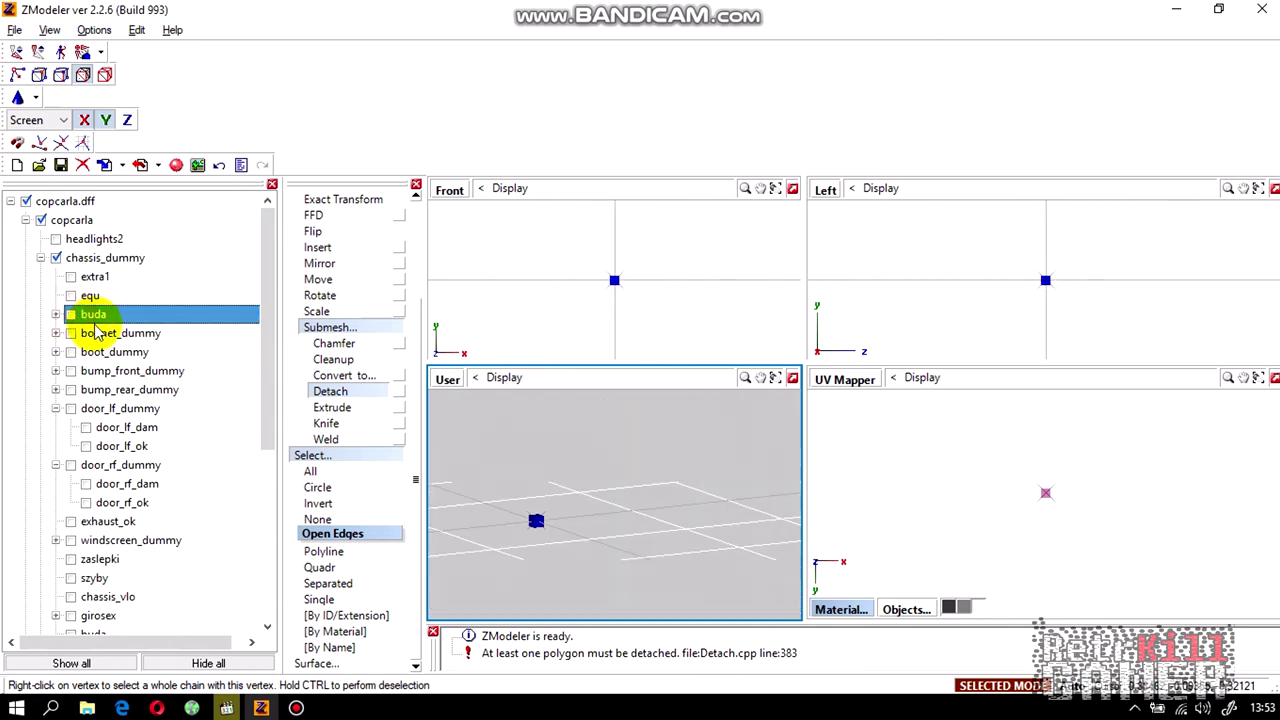
pyautogui.scroll(-3, 110, 370)
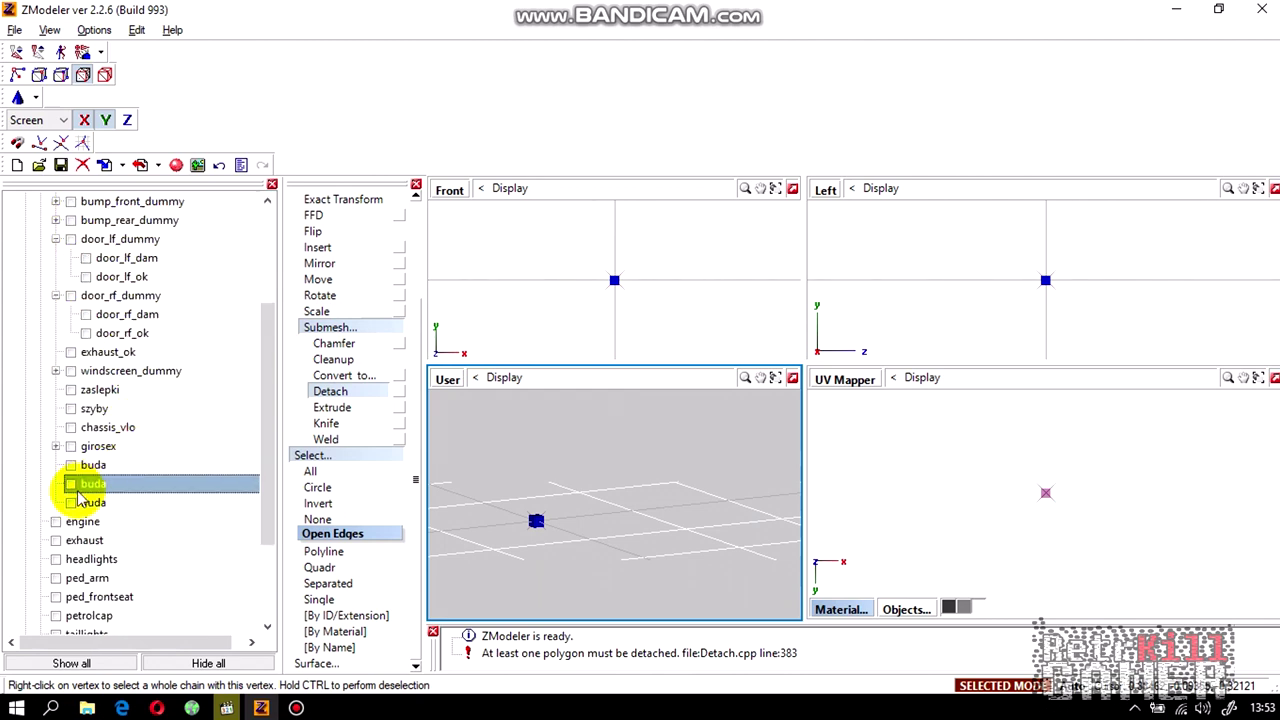
pyautogui.click(71, 502)
pyautogui.click(70, 485)
pyautogui.click(70, 485)
pyautogui.click(71, 484)
pyautogui.click(71, 502)
pyautogui.scroll(-2, 632, 482)
pyautogui.moveTo(655, 439); pyautogui.dragTo(632, 493)
pyautogui.moveTo(632, 498)
pyautogui.mouseDown(button='middle')
pyautogui.moveTo(634, 480)
pyautogui.moveTo(634, 500)
pyautogui.moveTo(608, 499)
pyautogui.mouseUp(button='middle')
pyautogui.scroll(-3, 608, 499)
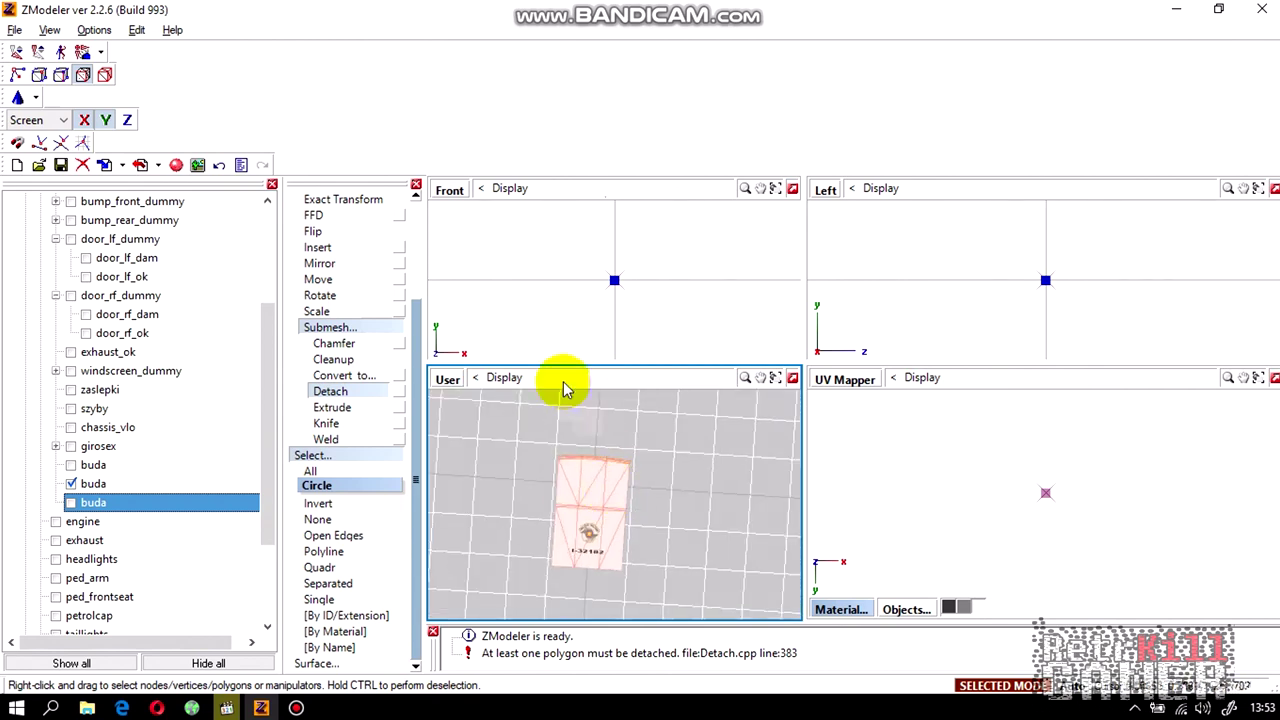
# Choose the Edit UV mapping tool and switch the Front viewport to the Top view.
pyautogui.click(342, 326)
pyautogui.click(333, 234)
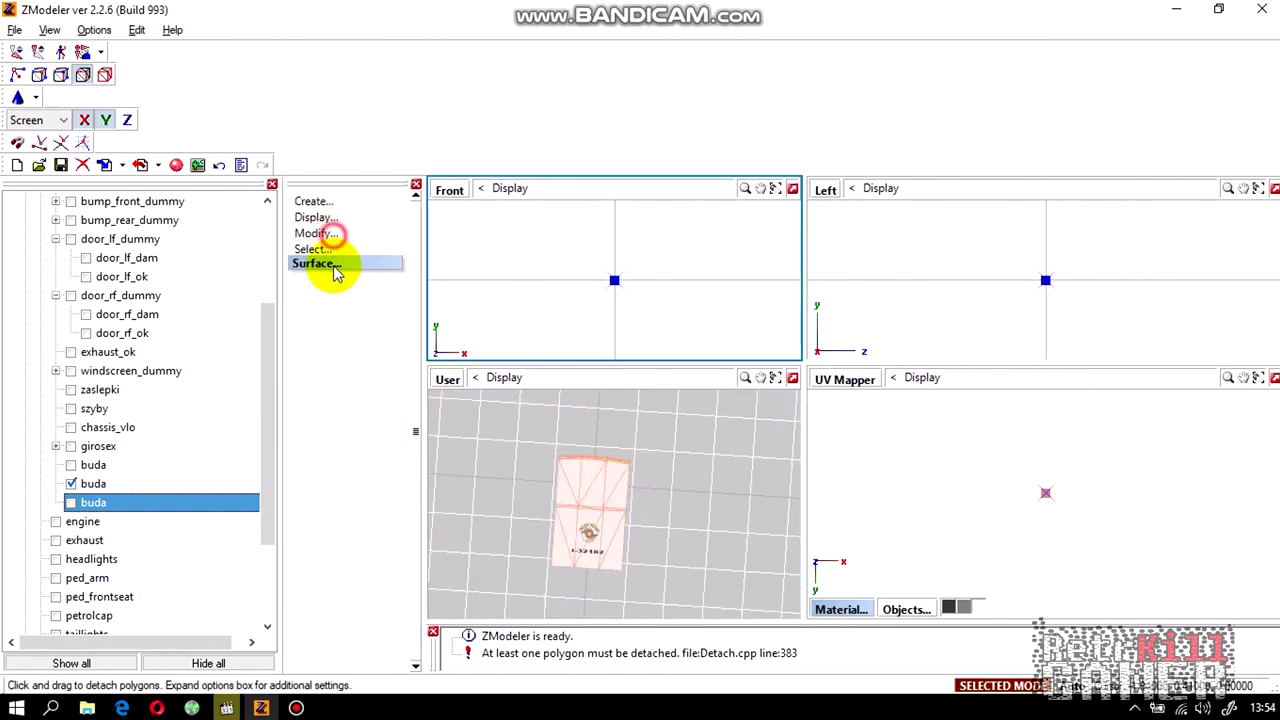
pyautogui.click(843, 234)
pyautogui.click(486, 189)
pyautogui.scroll(-1, 449, 197)
pyautogui.click(449, 193)
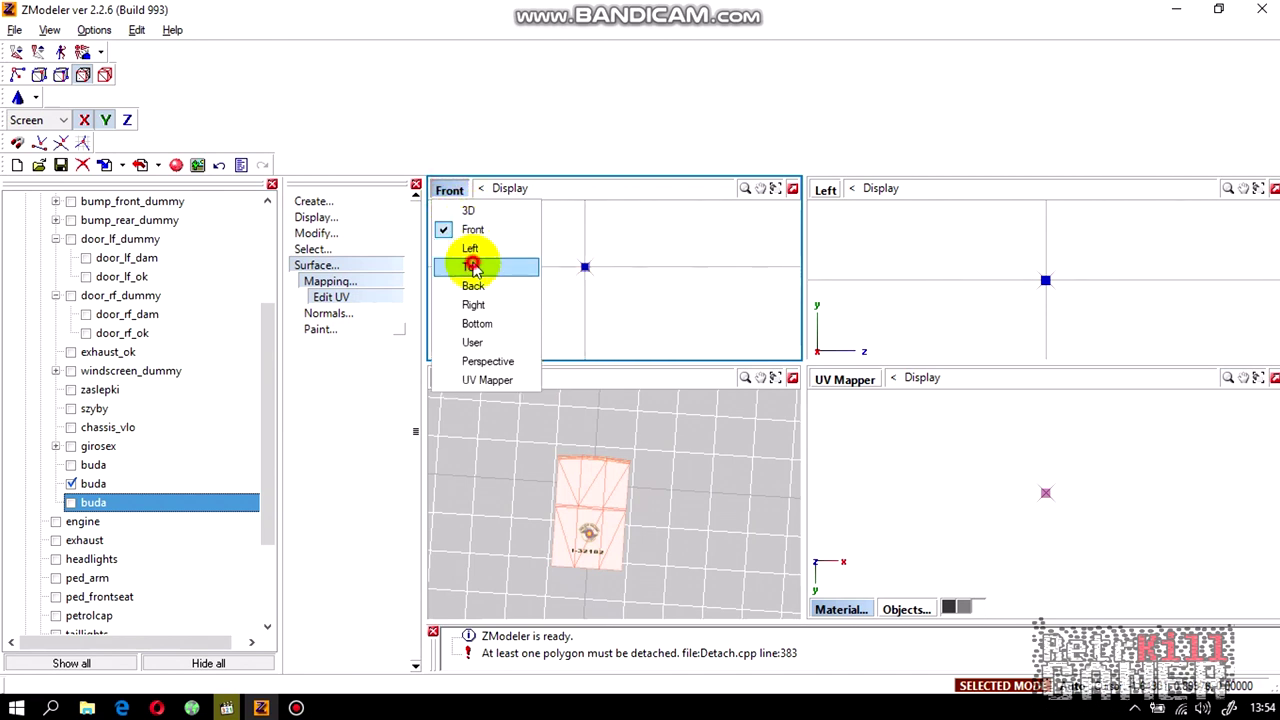
pyautogui.click(472, 266)
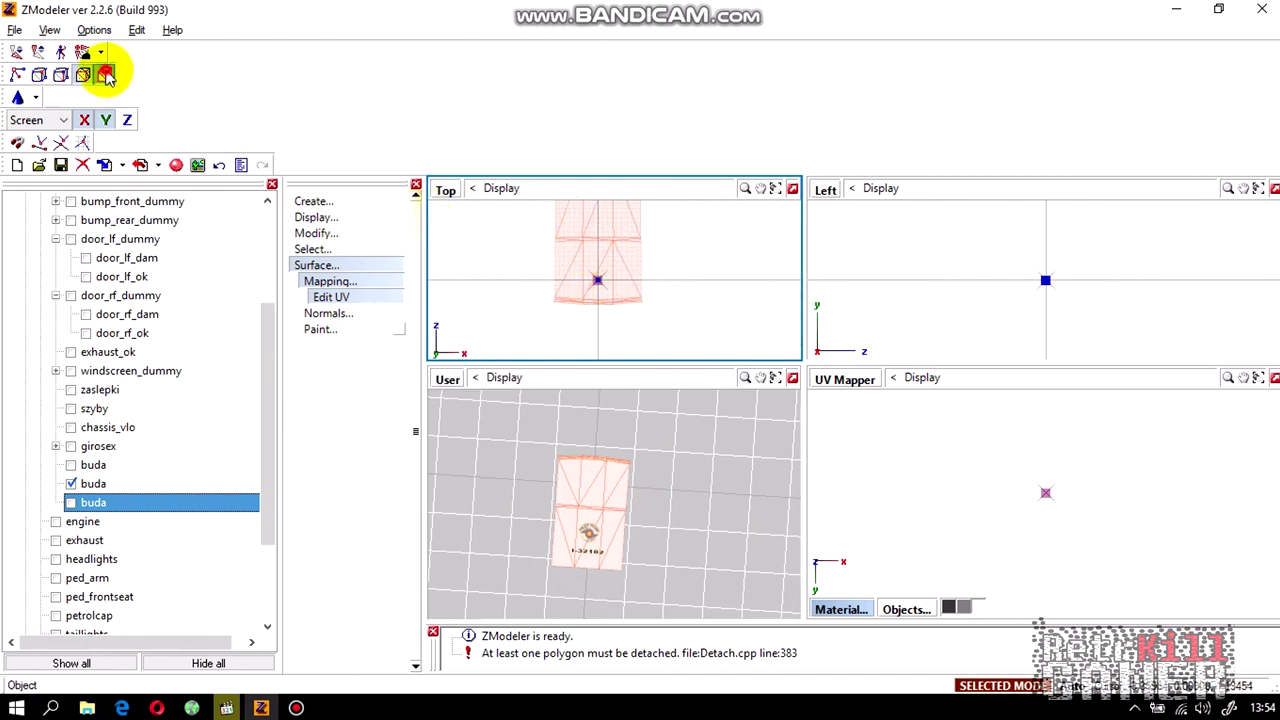
# Open the roof part for UV editing, keeping its old mapping with Disable old mapping off, and display its material texture in the UV Mapper.
pyautogui.click(569, 247)
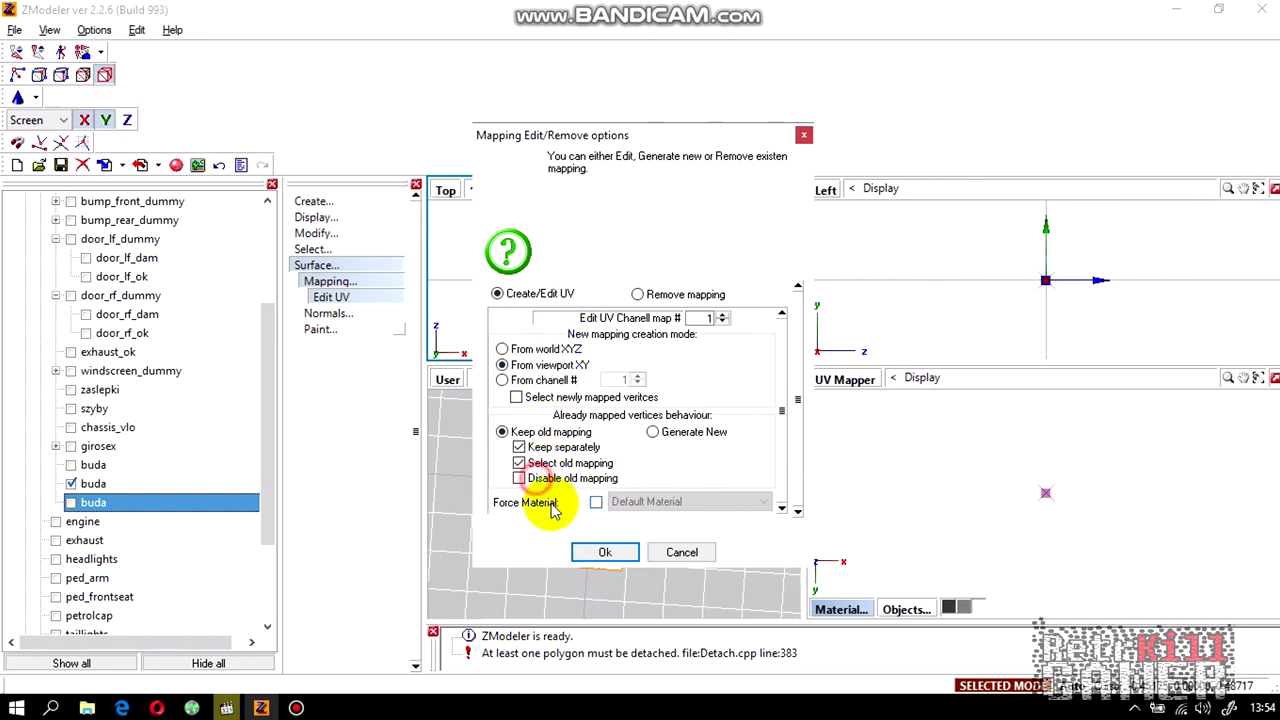
pyautogui.click(603, 553)
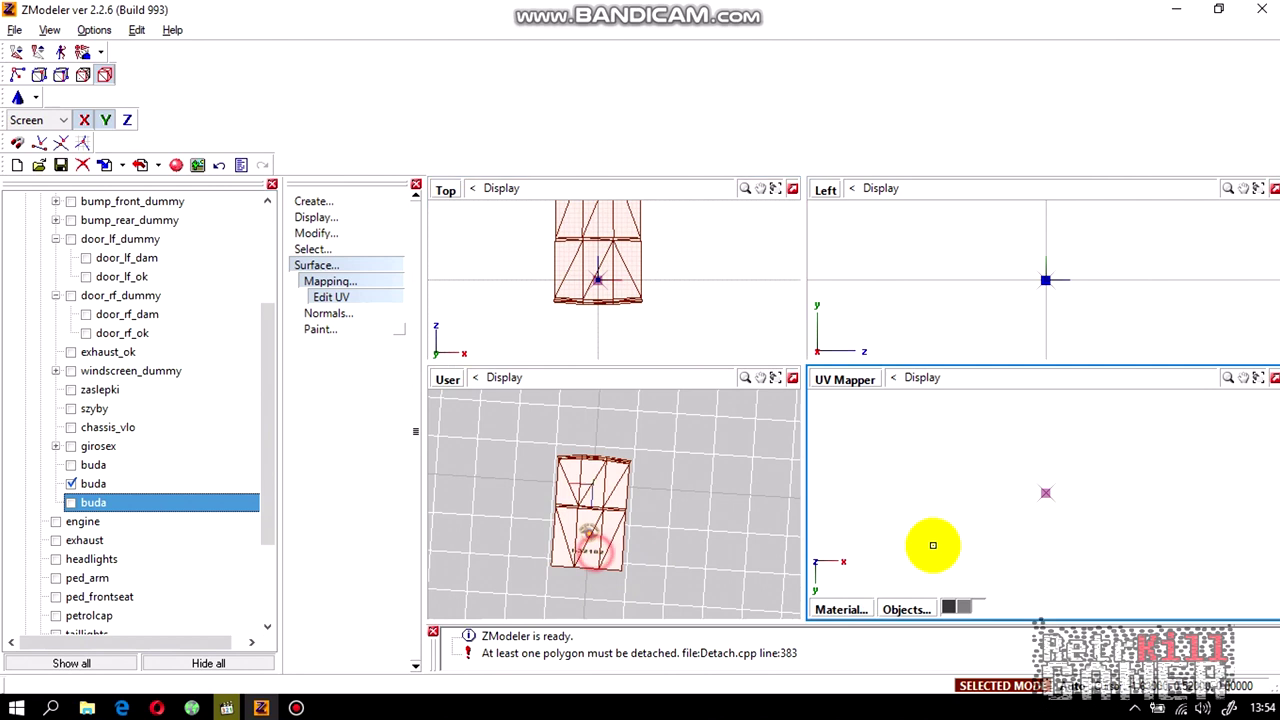
pyautogui.click(841, 610)
pyautogui.click(880, 424)
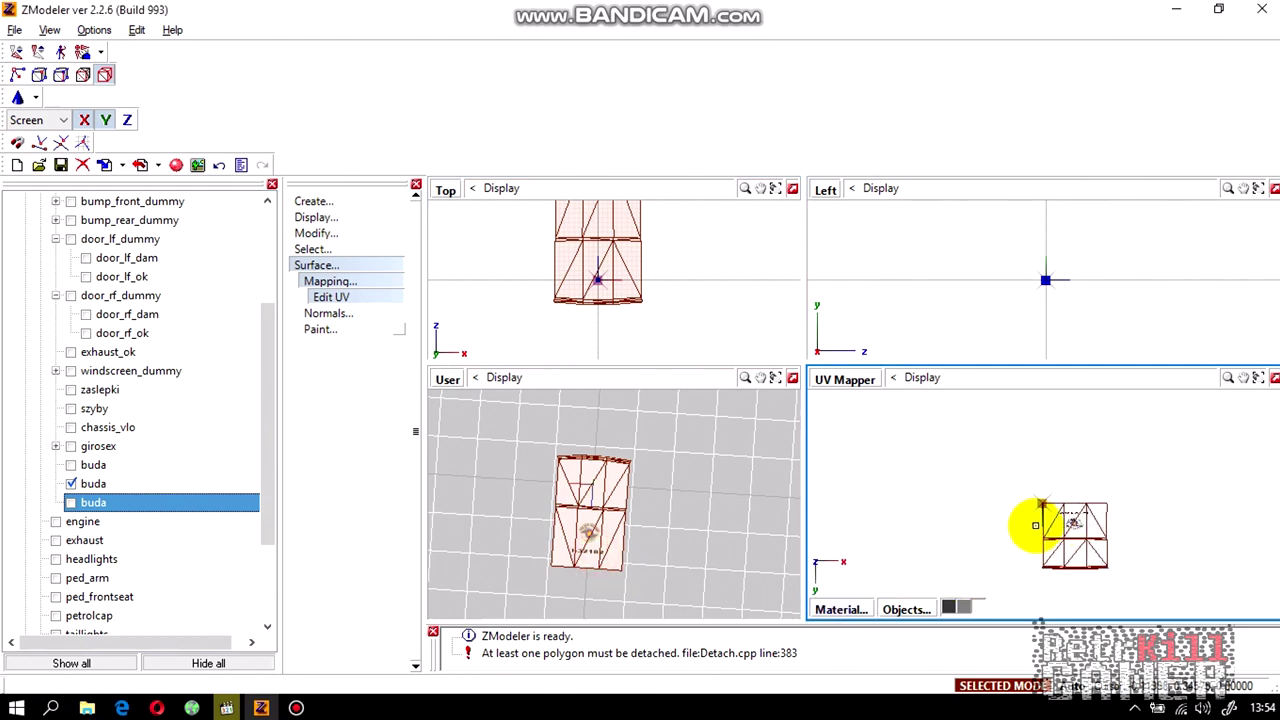
# Move the roof part's UV layout up and left in the UV Mapper, clear of the crest and number artwork.
pyautogui.click(315, 233)
pyautogui.click(318, 409)
pyautogui.click(920, 480)
pyautogui.click(1000, 528)
pyautogui.moveTo(1000, 528); pyautogui.dragTo(888, 464)
pyautogui.click(873, 455)
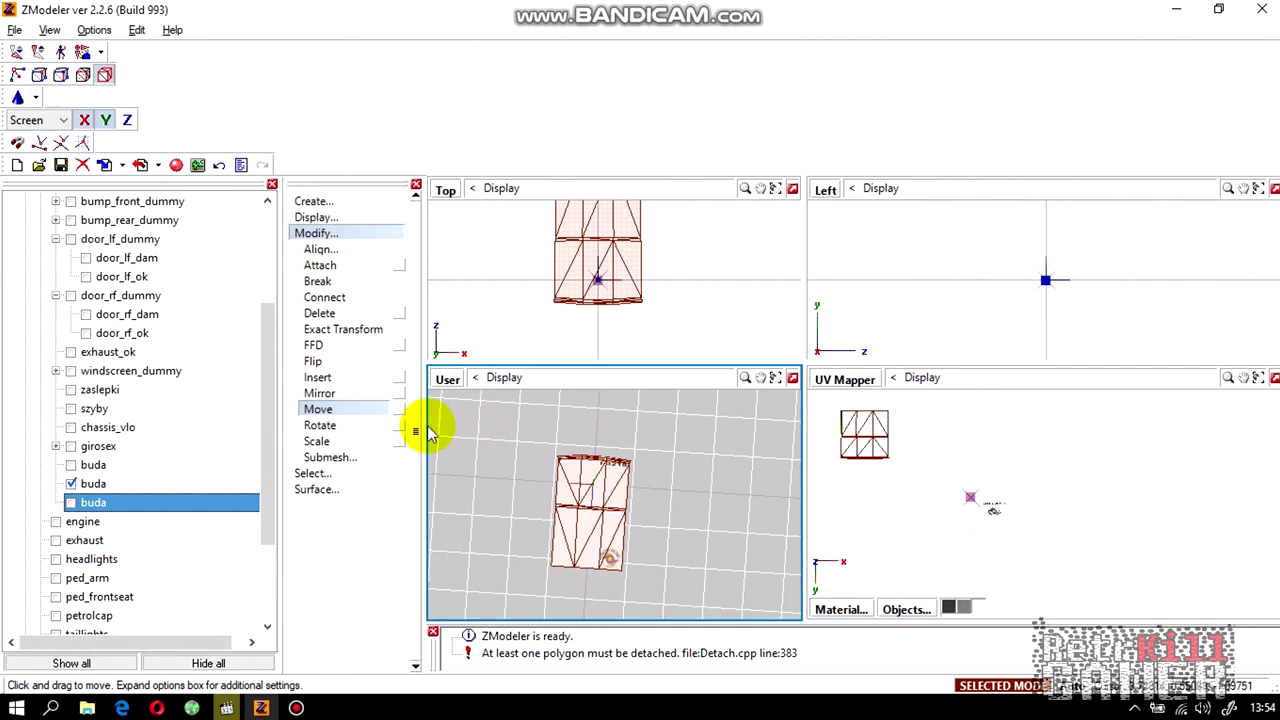
# Hide the roof part and show the last detached buda part with the body side panels.
pyautogui.click(320, 425)
pyautogui.click(71, 483)
pyautogui.click(71, 502)
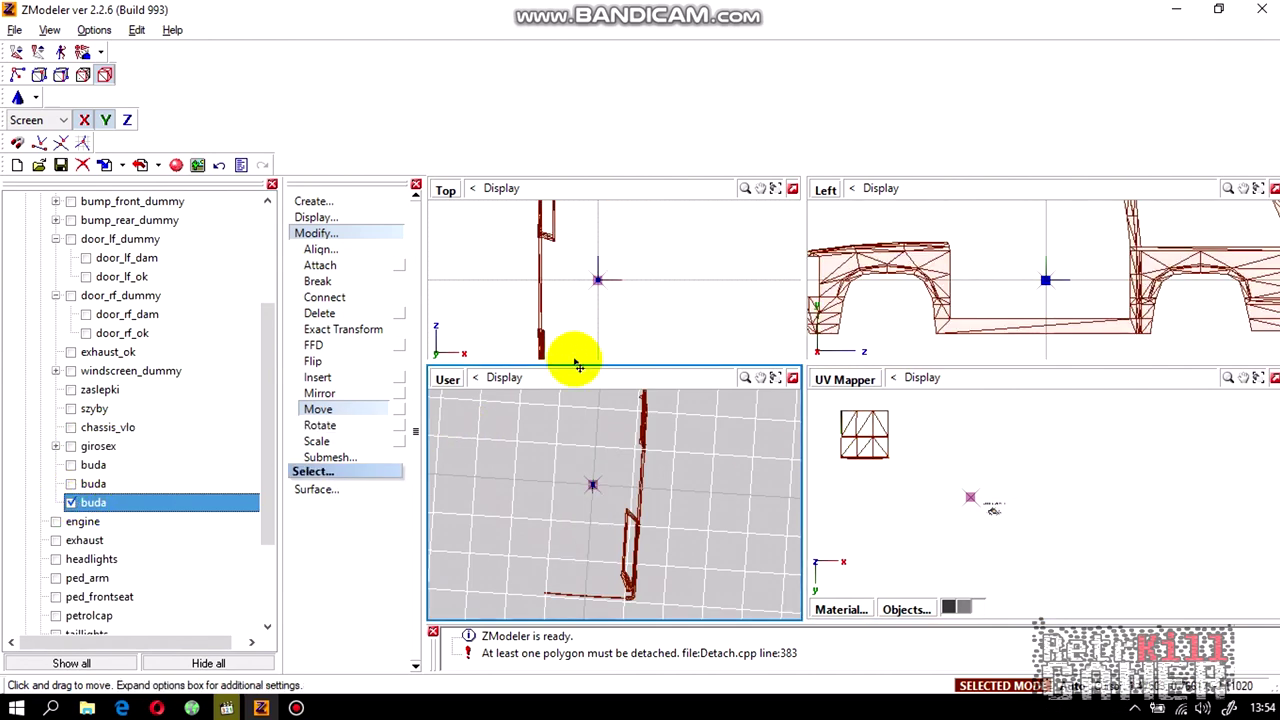
pyautogui.click(620, 328)
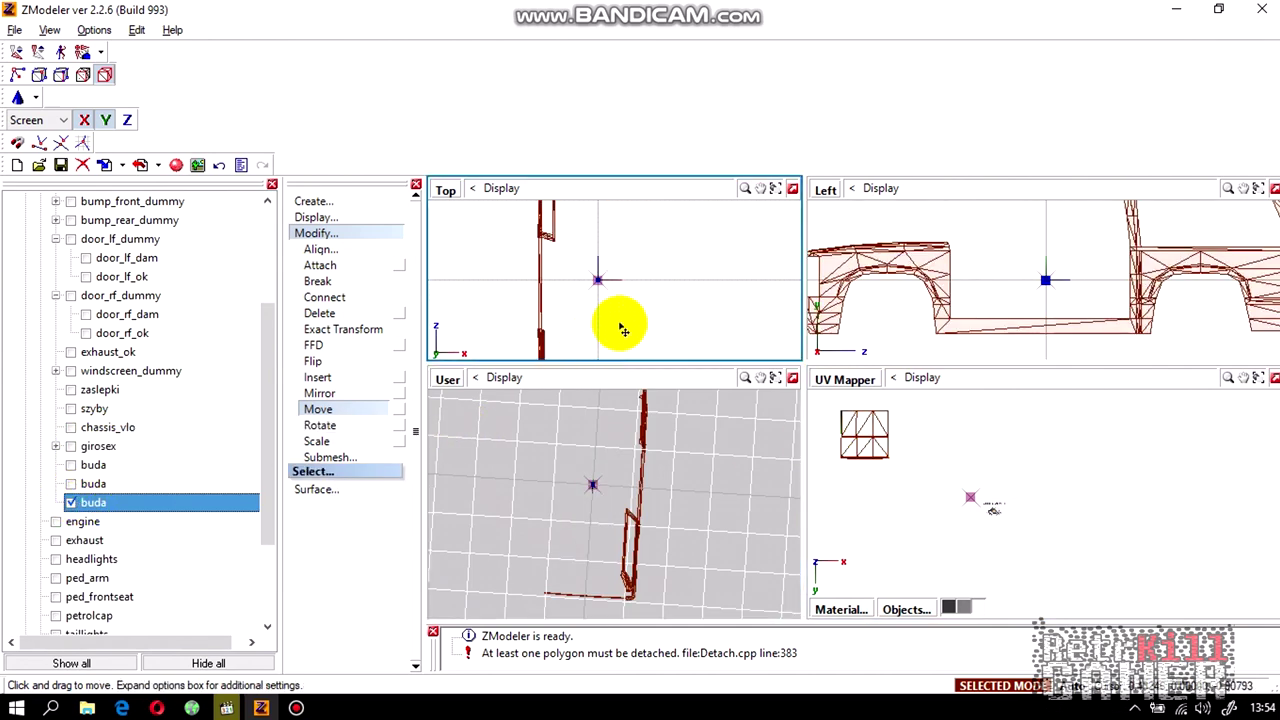
pyautogui.click(71, 465)
pyautogui.click(71, 465)
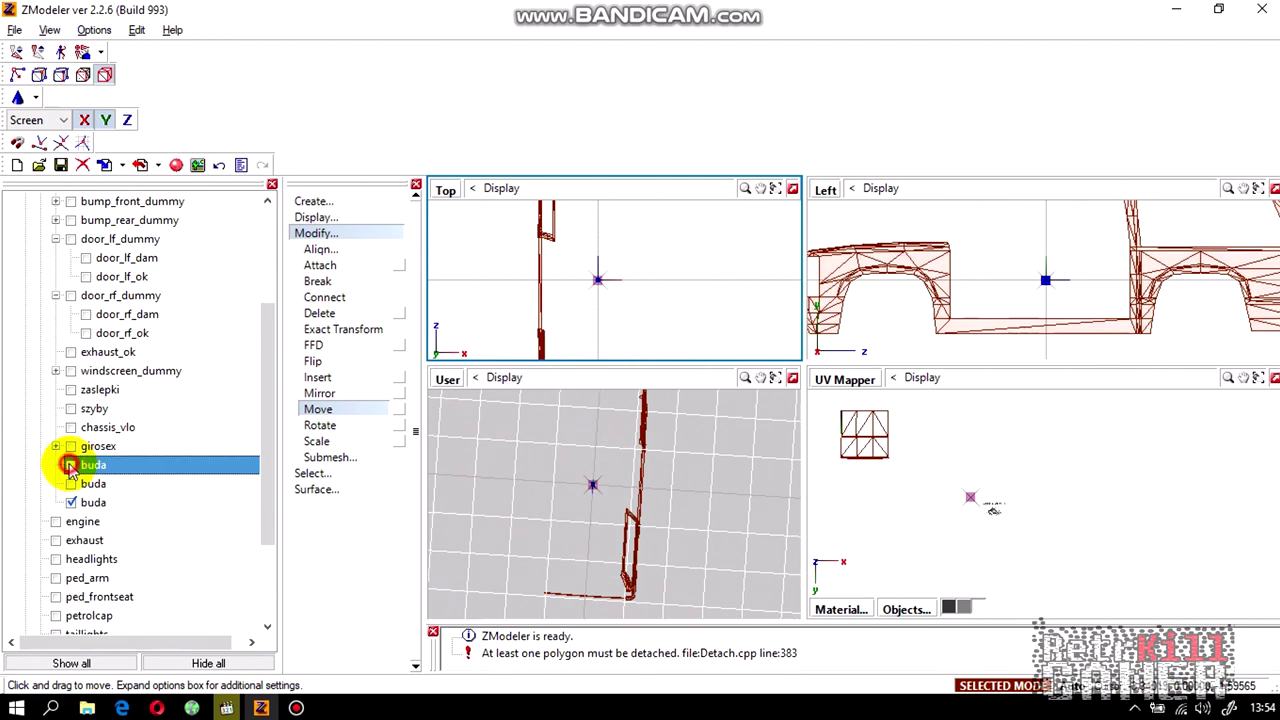
# Show door_rf_dummy with its door_rf_dam and door_rf_ok parts, plus the zaslepki part, alongside the body side panel.
pyautogui.moveTo(112, 466); pyautogui.dragTo(104, 369)
pyautogui.click(74, 353)
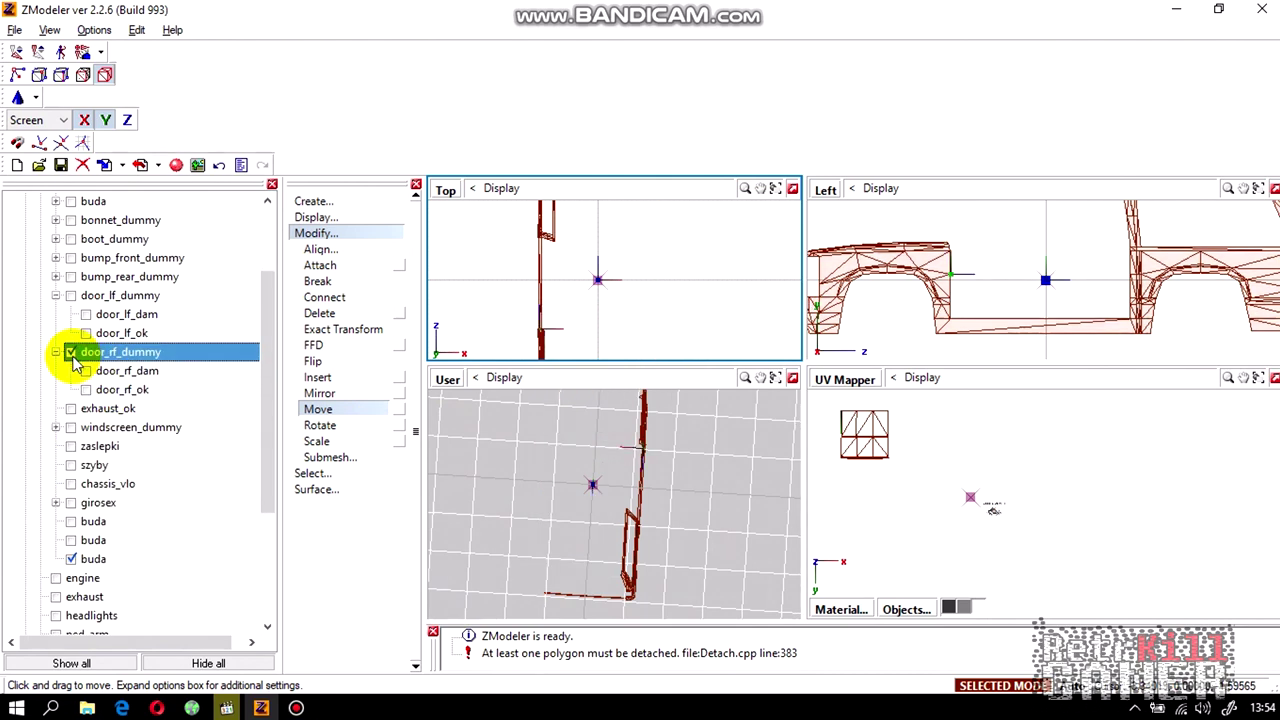
pyautogui.click(521, 455)
pyautogui.keyDown('alt'); pyautogui.moveTo(529, 464); pyautogui.dragTo(500, 438); pyautogui.keyUp('alt')
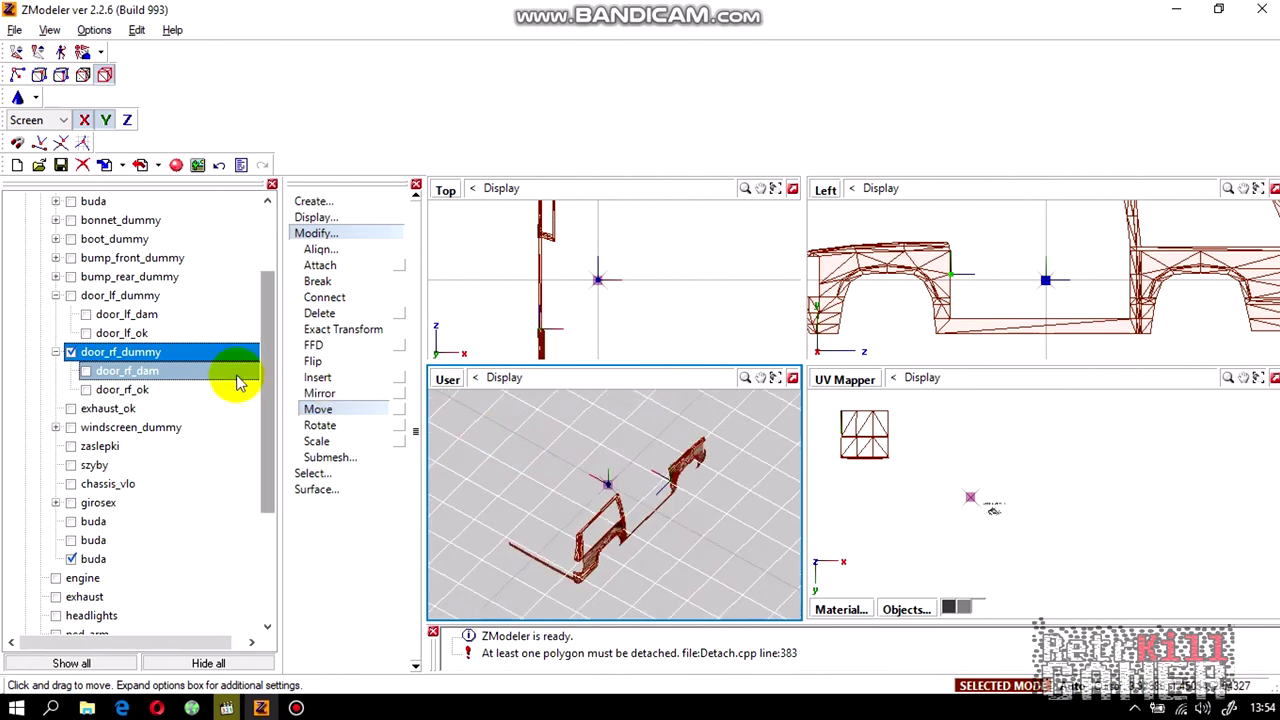
pyautogui.click(87, 371)
pyautogui.moveTo(86, 390); pyautogui.dragTo(86, 392)
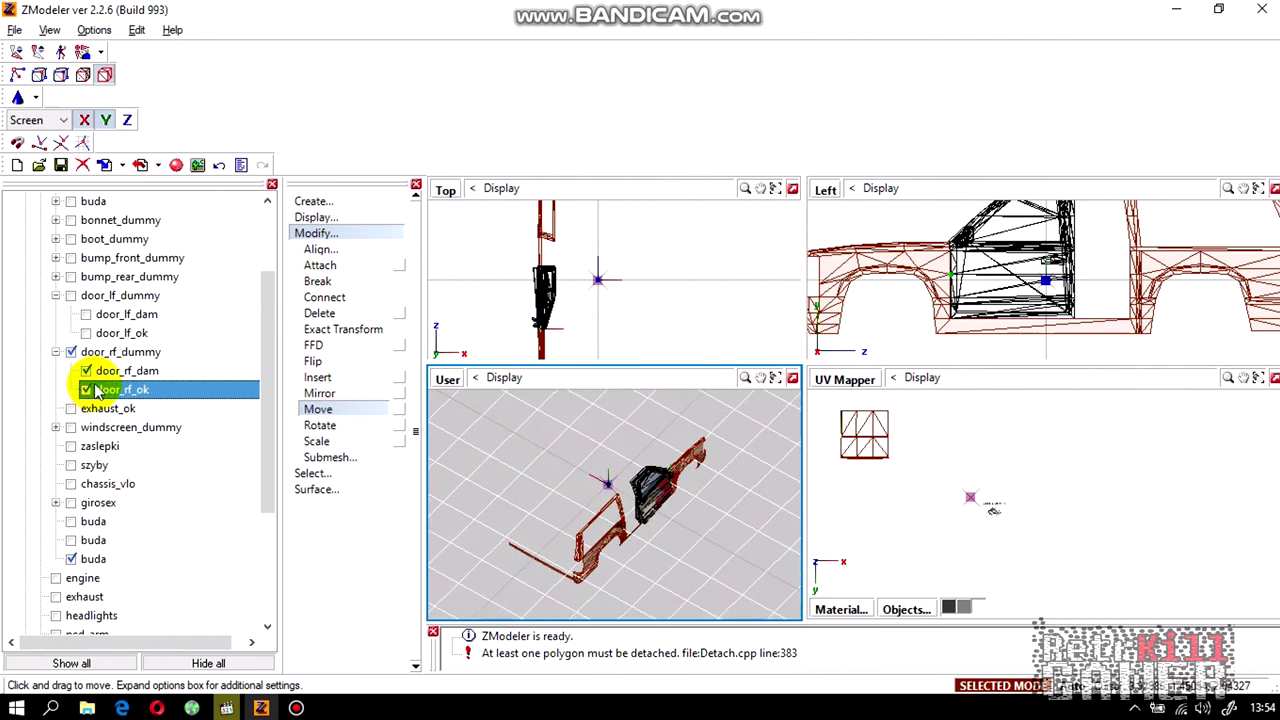
pyautogui.click(70, 465)
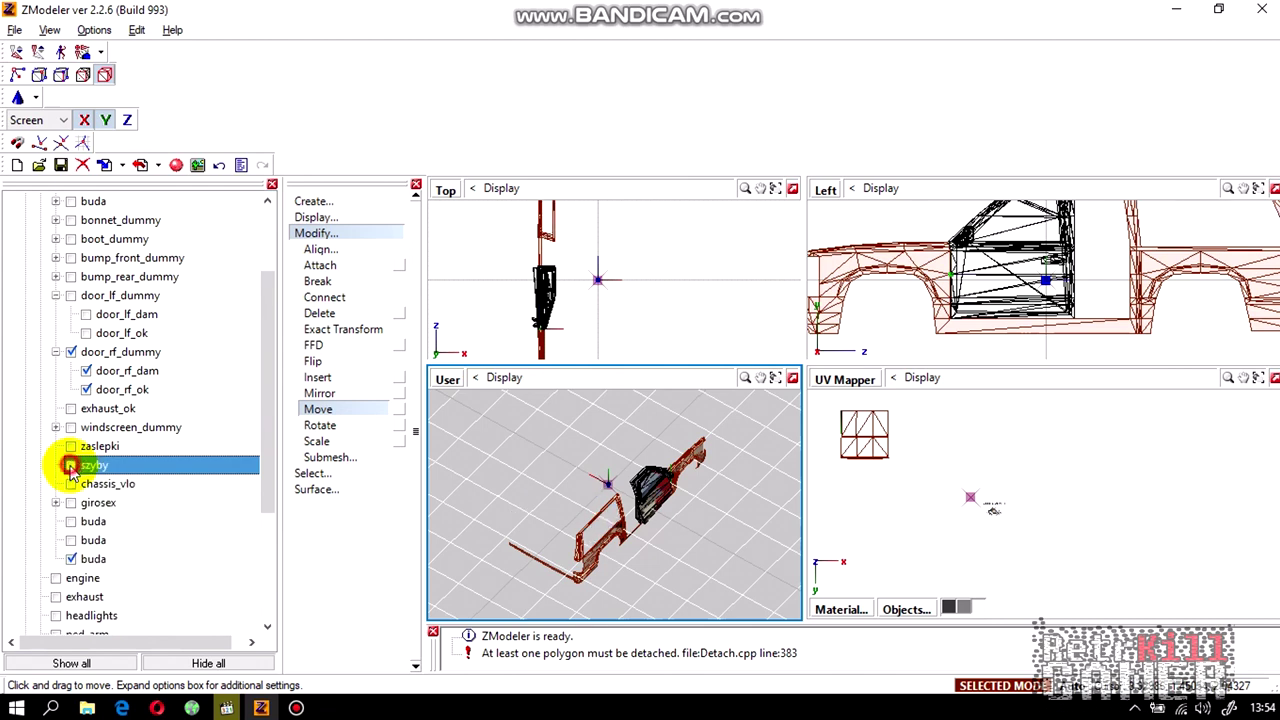
pyautogui.click(70, 446)
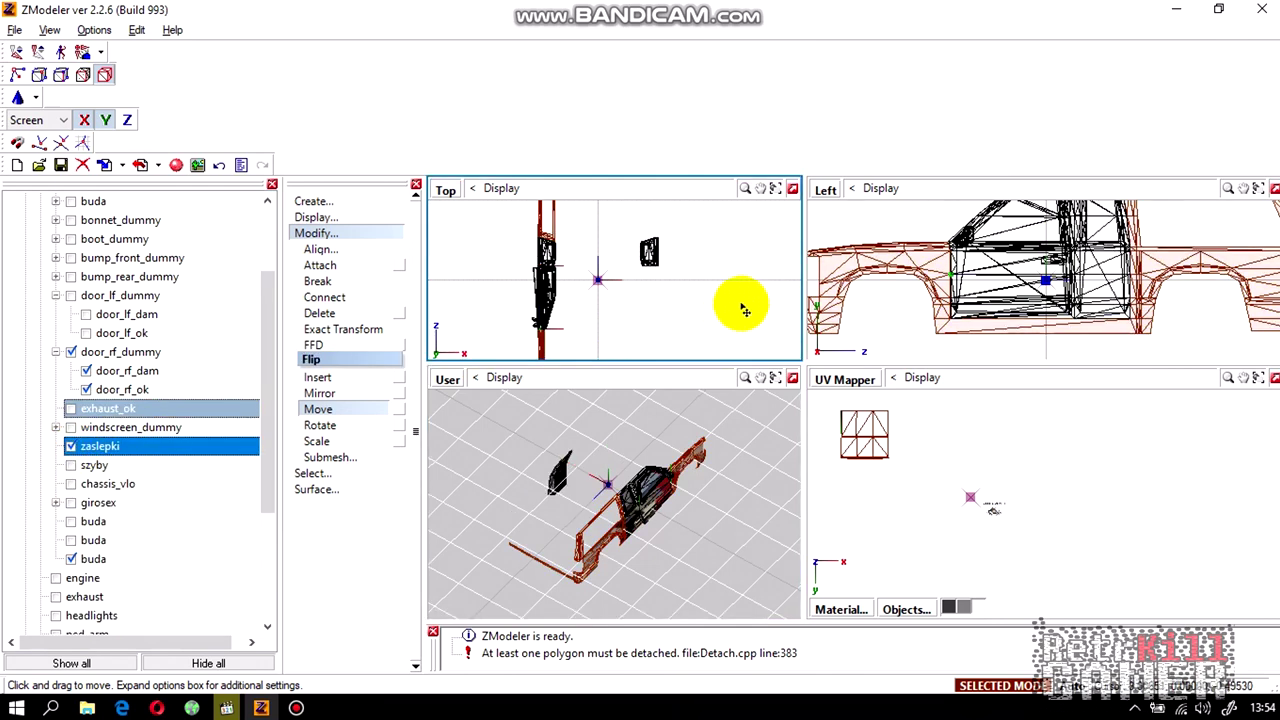
# Detach the zaslepki polygons on the door_lf side of the vehicle into a separate part.
pyautogui.click(398, 178)
pyautogui.click(104, 76)
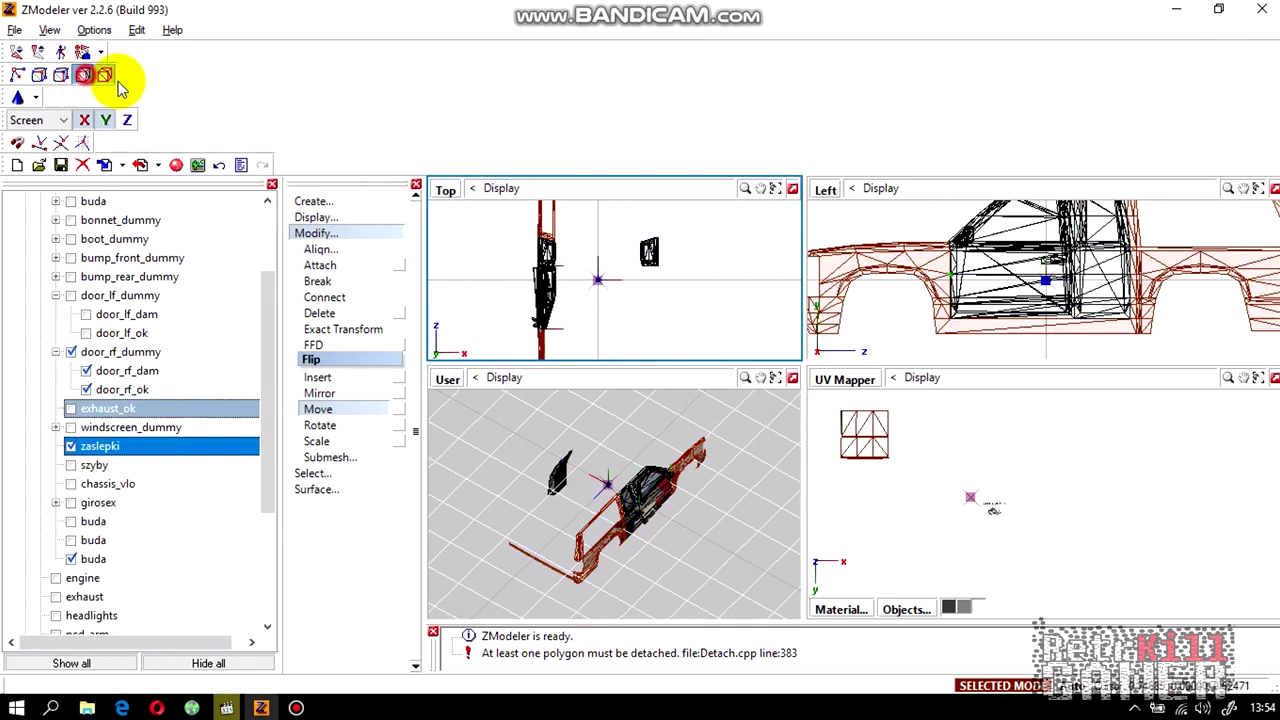
pyautogui.click(658, 263)
pyautogui.click(597, 286)
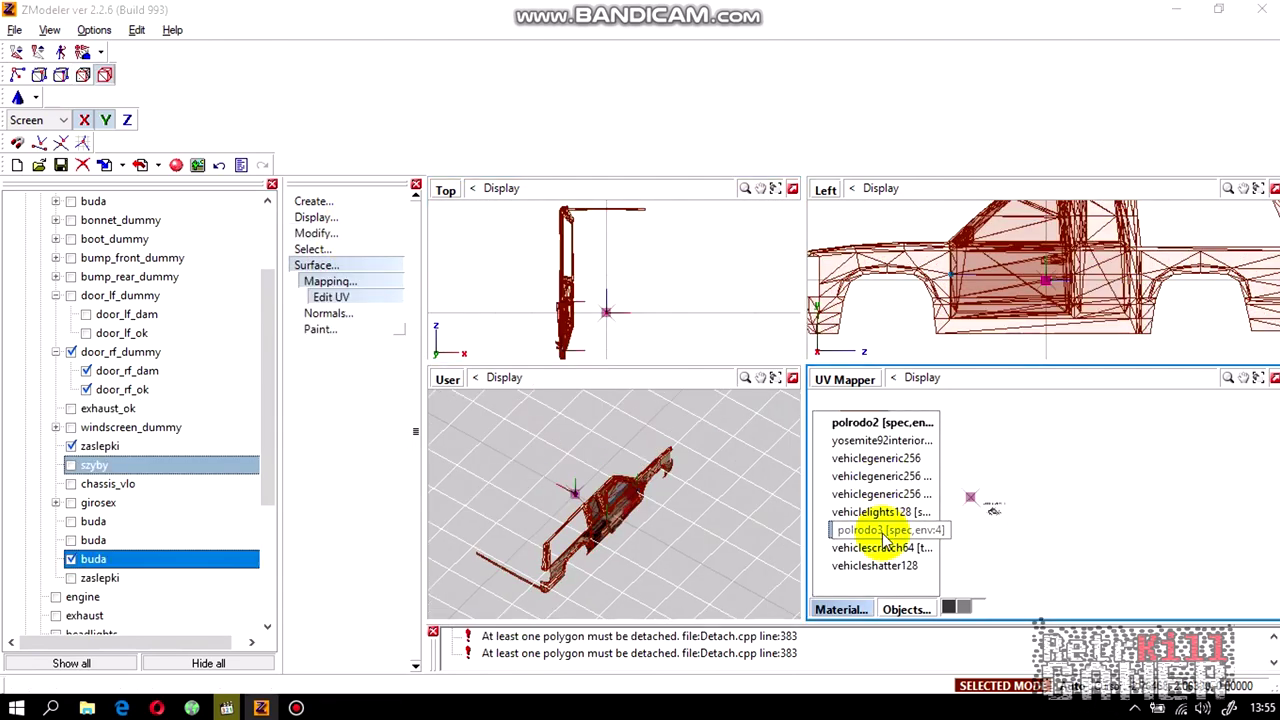
# Display the polrodo3 material in the UV Mapper and move the door_rf side's UV layout up, clear of the livery artwork.
pyautogui.click(885, 531)
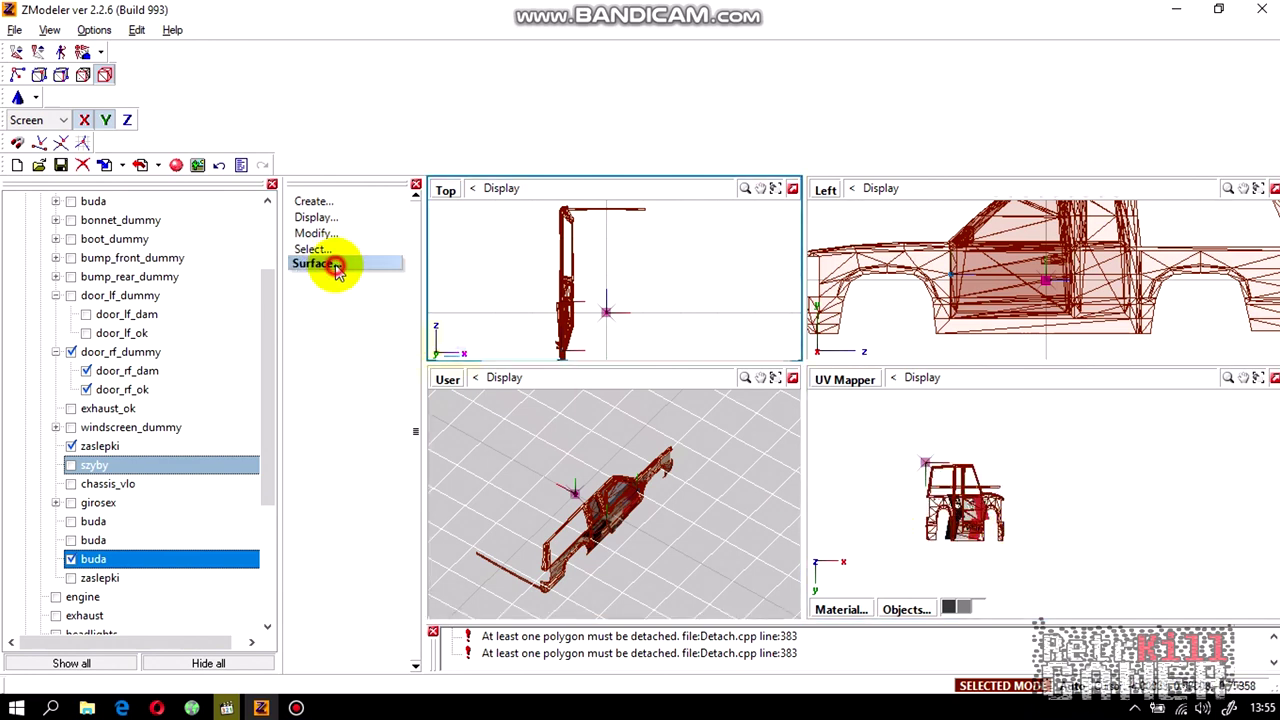
pyautogui.click(316, 233)
pyautogui.click(320, 423)
pyautogui.moveTo(1049, 565); pyautogui.dragTo(1142, 468)
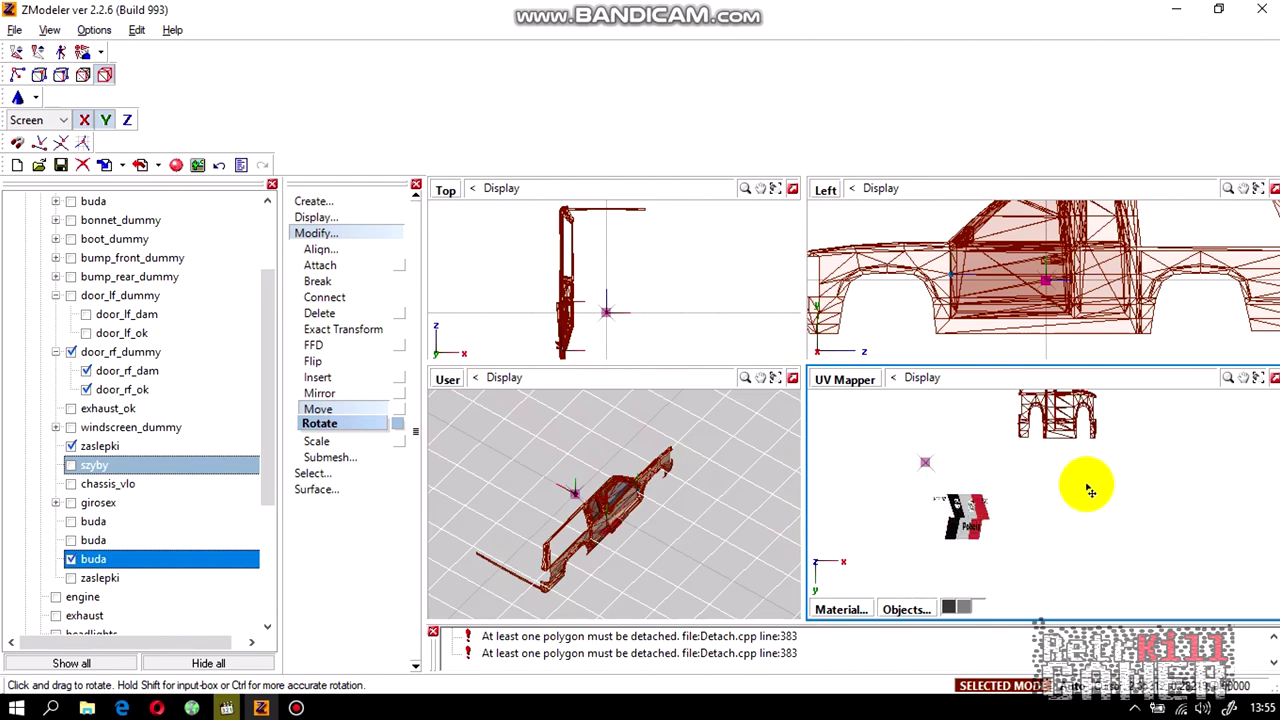
pyautogui.click(542, 540)
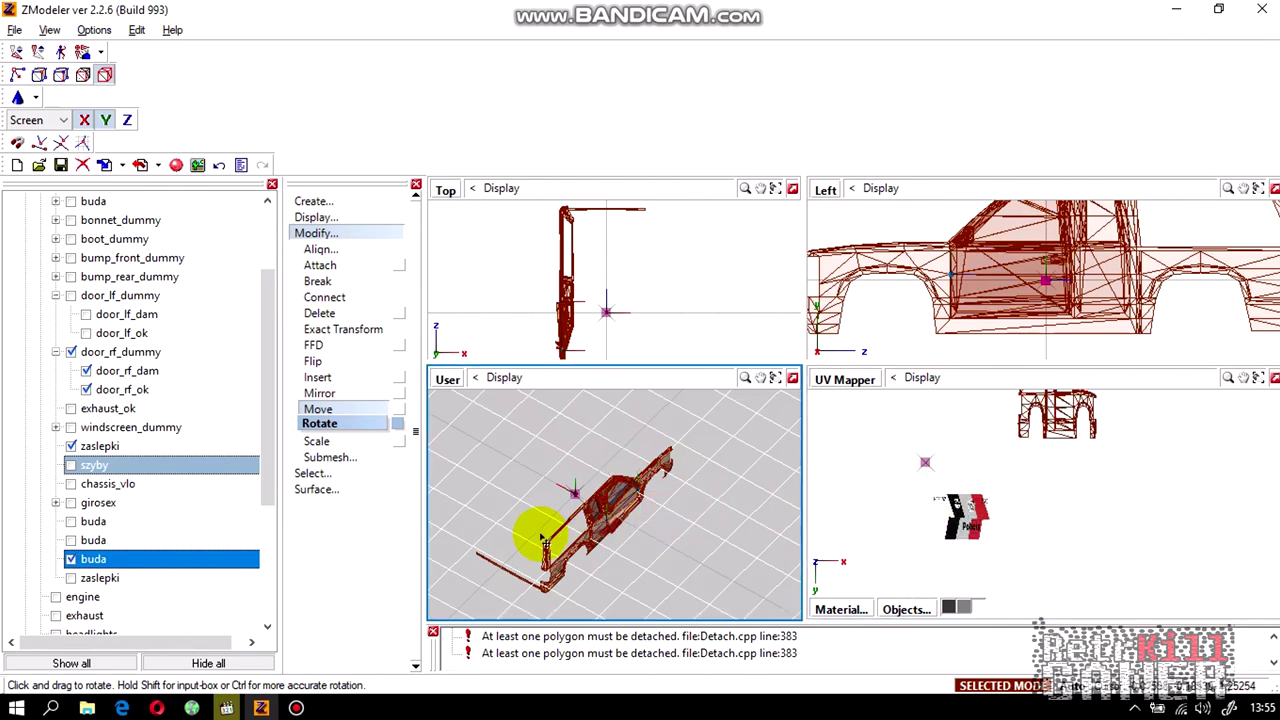
# Hide the door_rf side's buda panel, the original zaslepki part and door_rf_dummy.
pyautogui.click(143, 523)
pyautogui.click(68, 562)
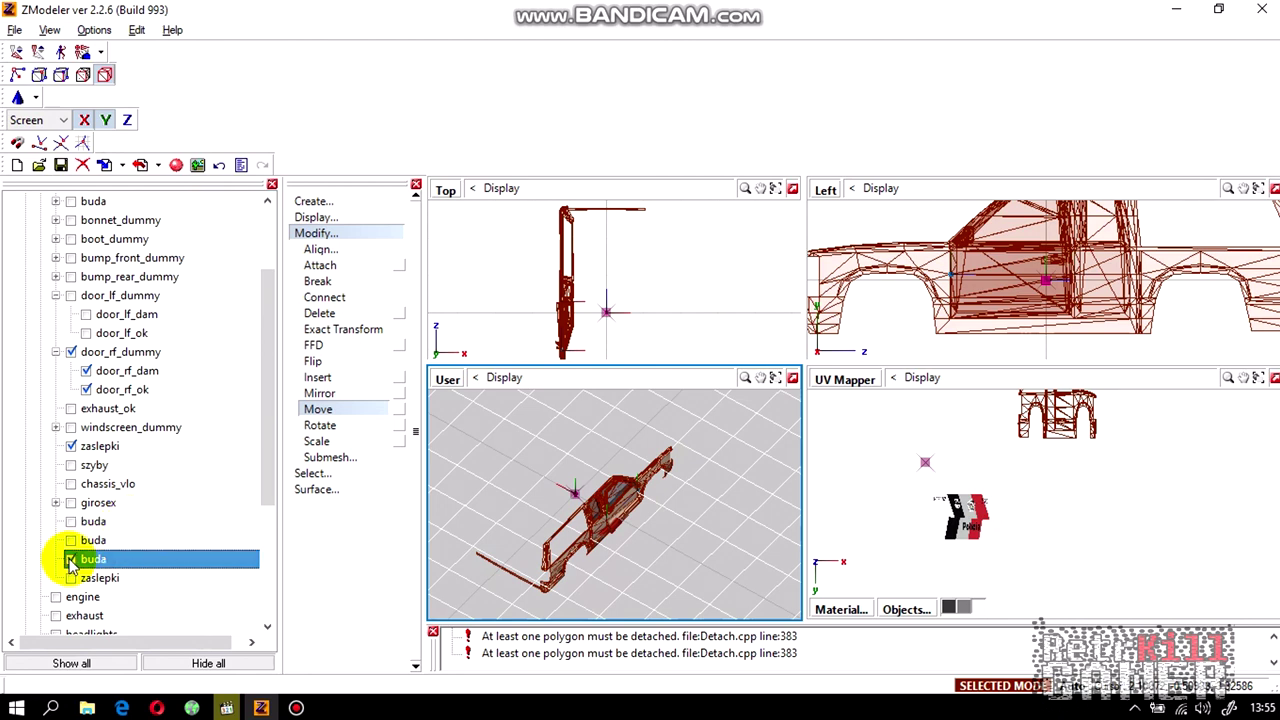
pyautogui.click(70, 561)
pyautogui.click(70, 448)
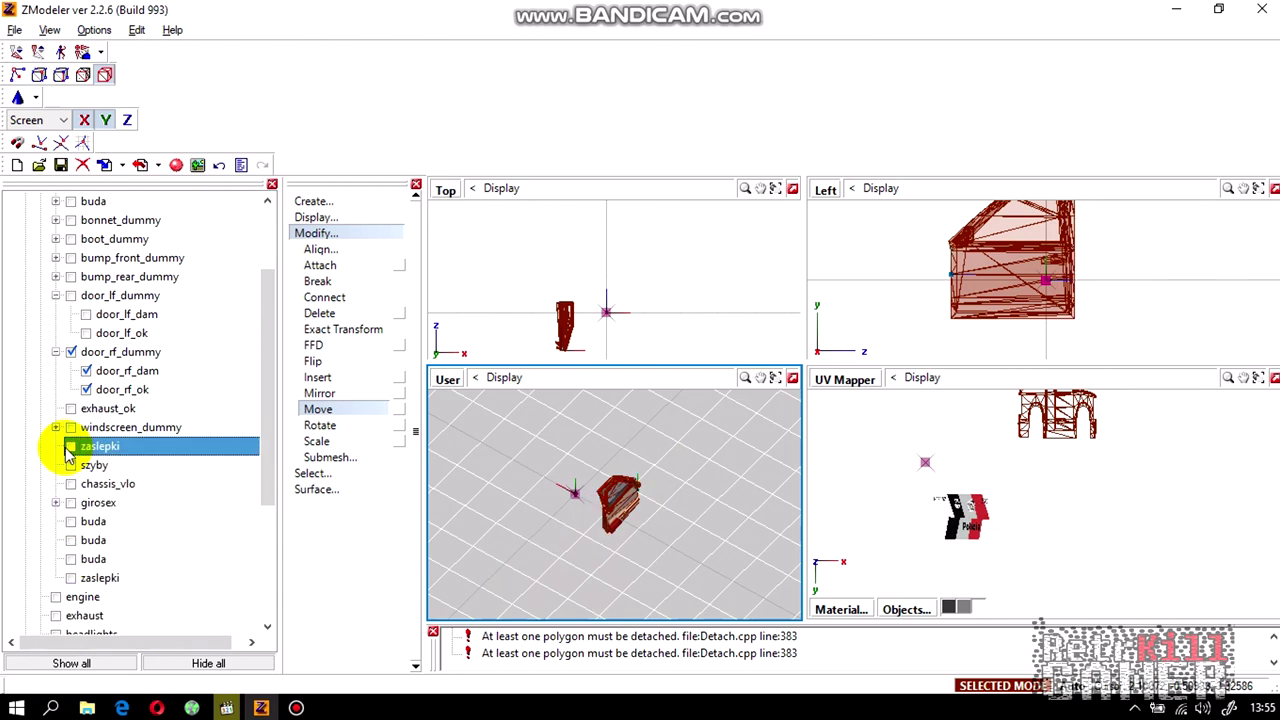
pyautogui.click(71, 353)
# Show door_lf_dummy with door_lf_dam and door_lf_ok, the detached zaslepki part and the first detached buda part.
pyautogui.click(71, 297)
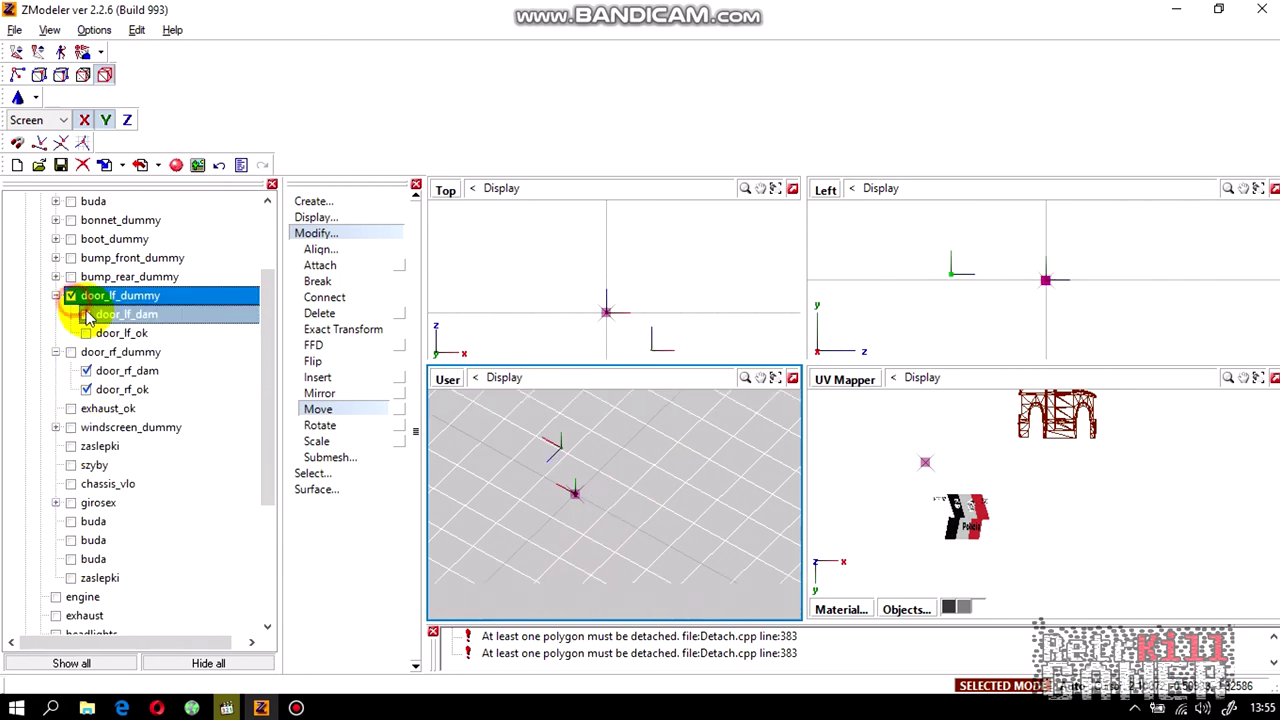
pyautogui.click(87, 315)
pyautogui.click(90, 335)
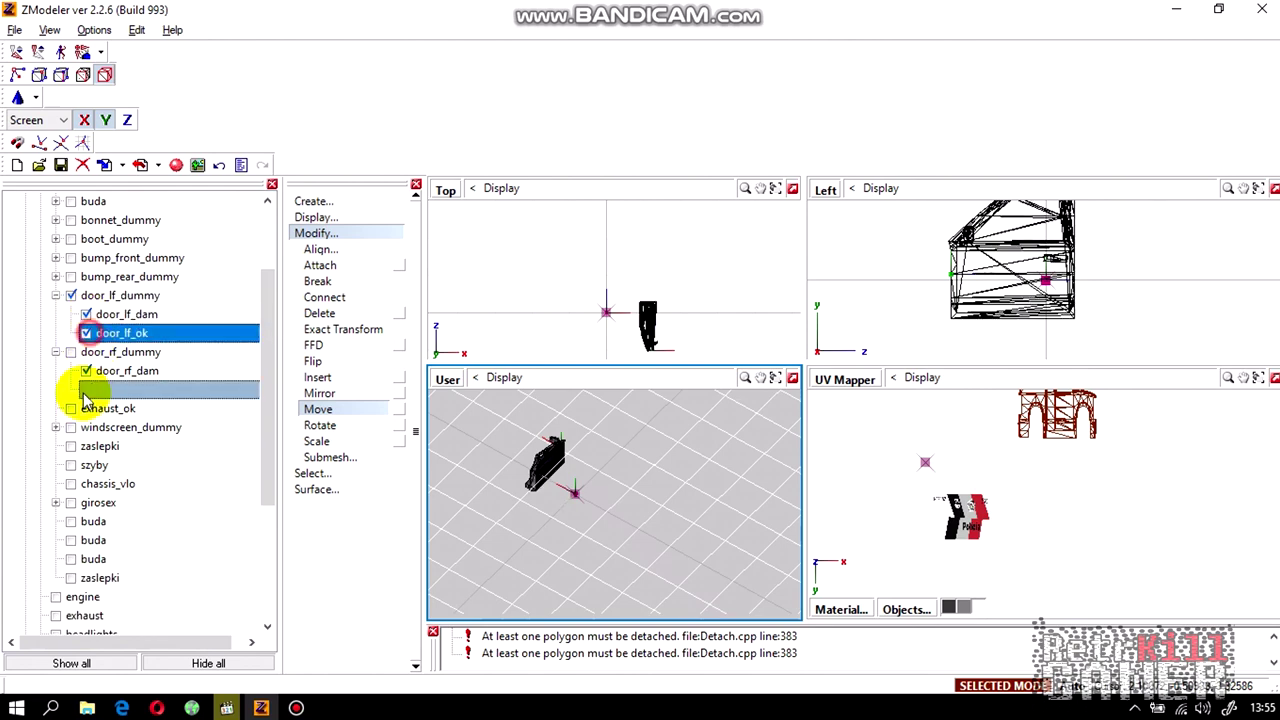
pyautogui.click(71, 580)
pyautogui.moveTo(72, 580); pyautogui.dragTo(72, 564)
pyautogui.click(70, 561)
pyautogui.click(70, 560)
pyautogui.click(70, 542)
pyautogui.click(70, 541)
pyautogui.moveTo(70, 537); pyautogui.dragTo(71, 523)
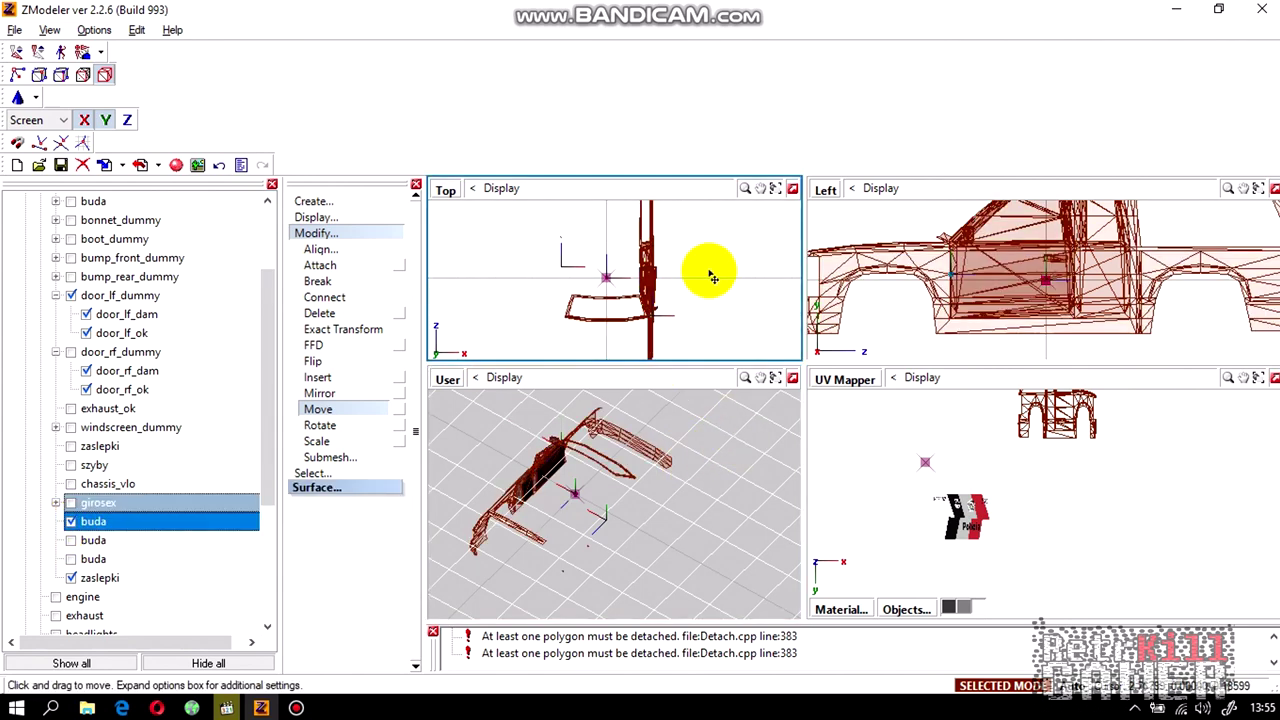
# Open the door_lf side parts for UV editing, keeping their old mapping, and display the polrodo1 material in the UV Mapper.
pyautogui.click(350, 235)
pyautogui.click(349, 264)
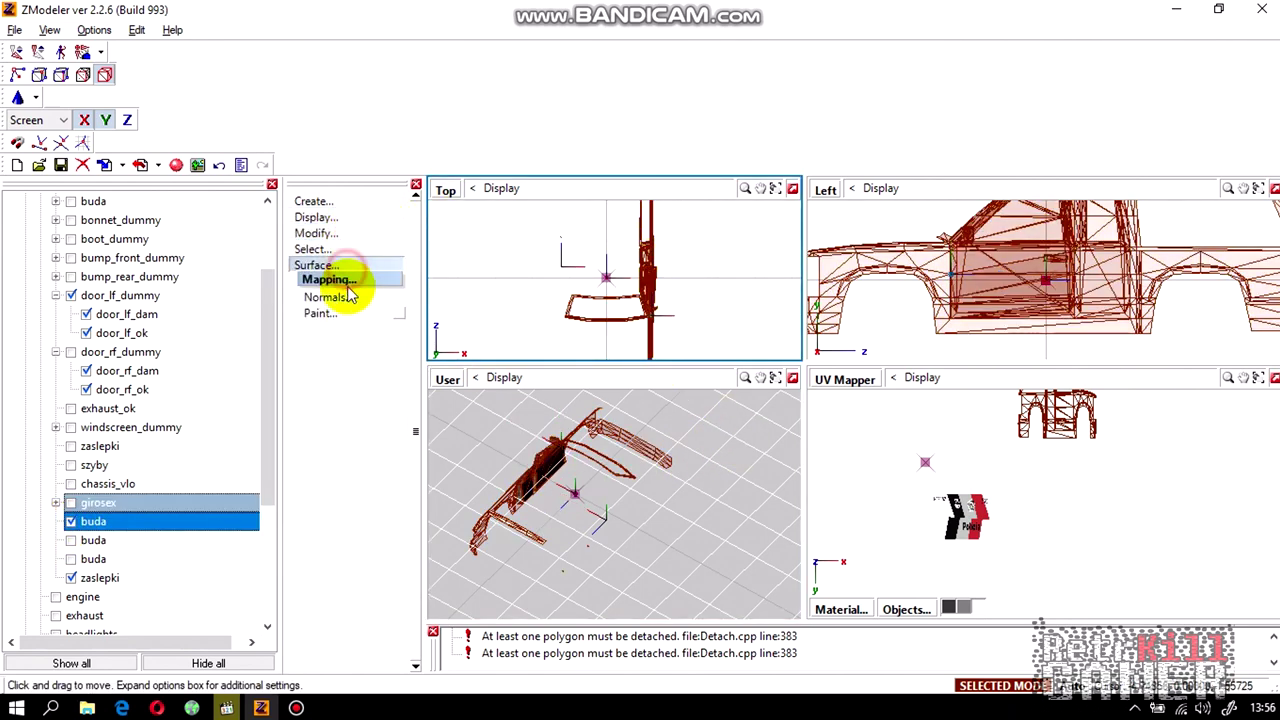
pyautogui.click(350, 300)
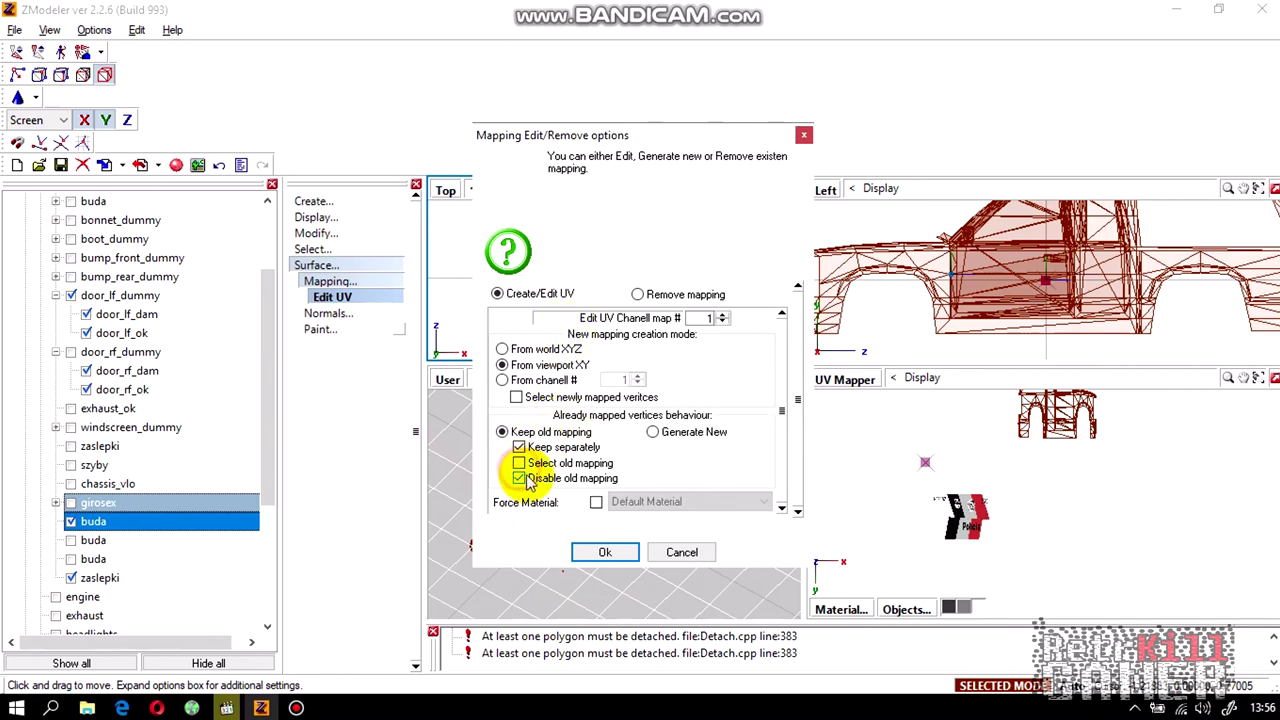
pyautogui.click(605, 552)
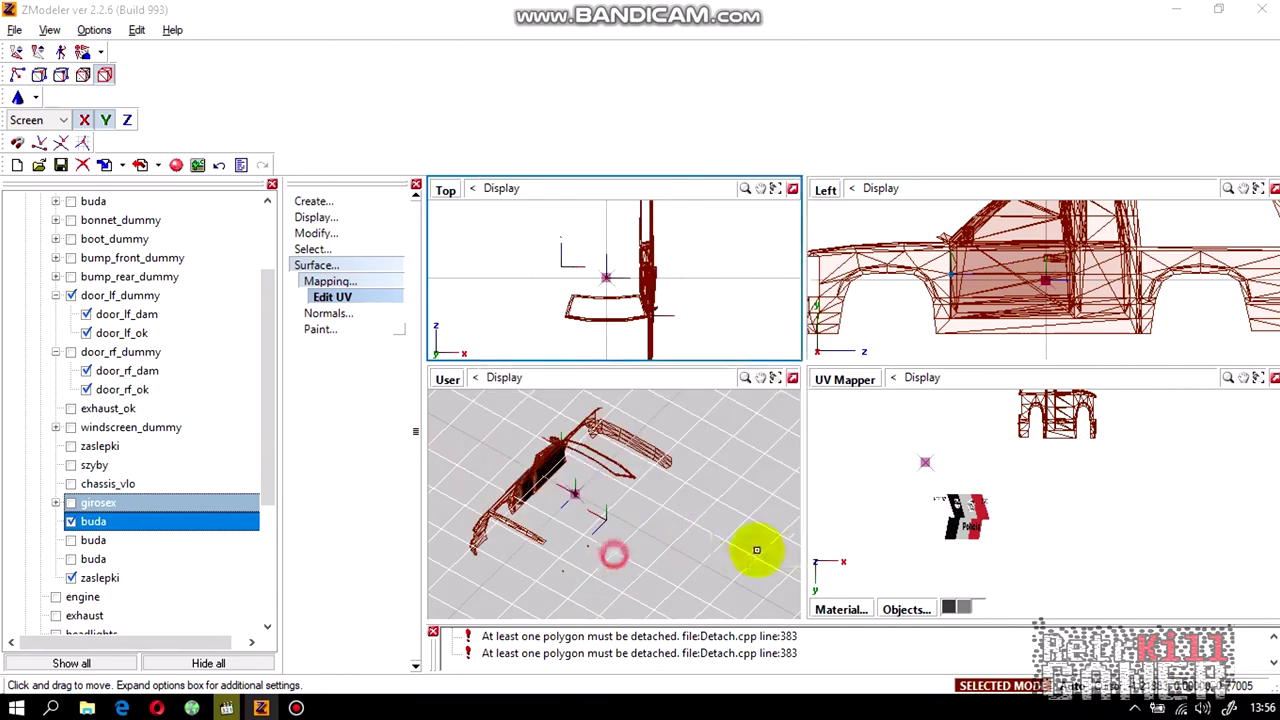
pyautogui.click(841, 610)
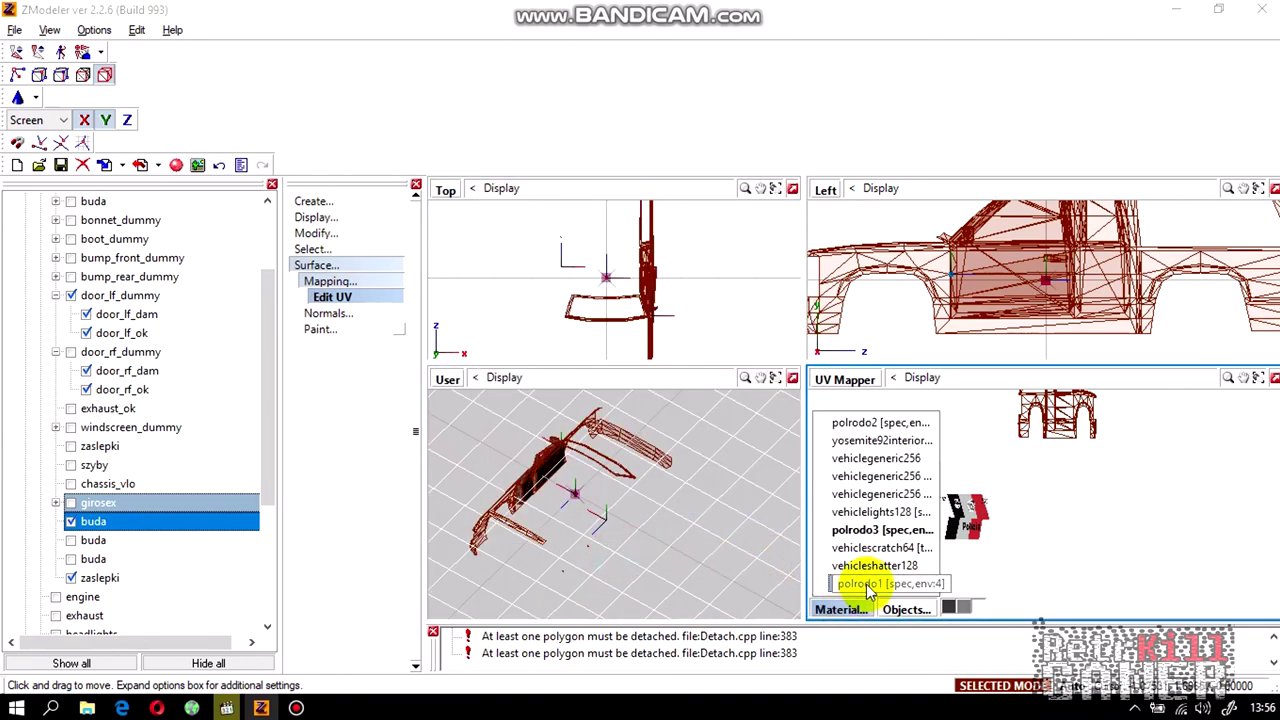
pyautogui.click(868, 590)
pyautogui.scroll(-2, 986, 531)
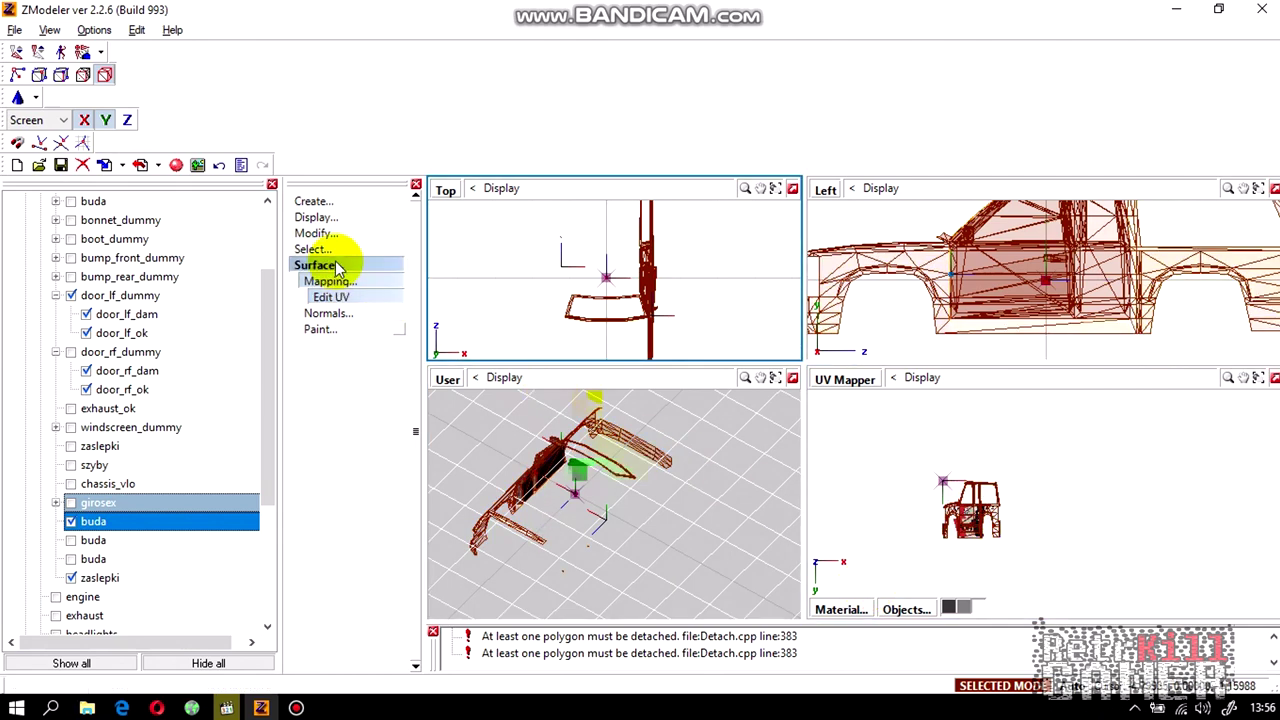
# Move the door_lf side's UV layout in the UV Mapper away from the polrodo1 artwork.
pyautogui.click(325, 232)
pyautogui.click(320, 423)
pyautogui.click(1003, 587)
pyautogui.moveTo(1058, 558); pyautogui.dragTo(997, 543)
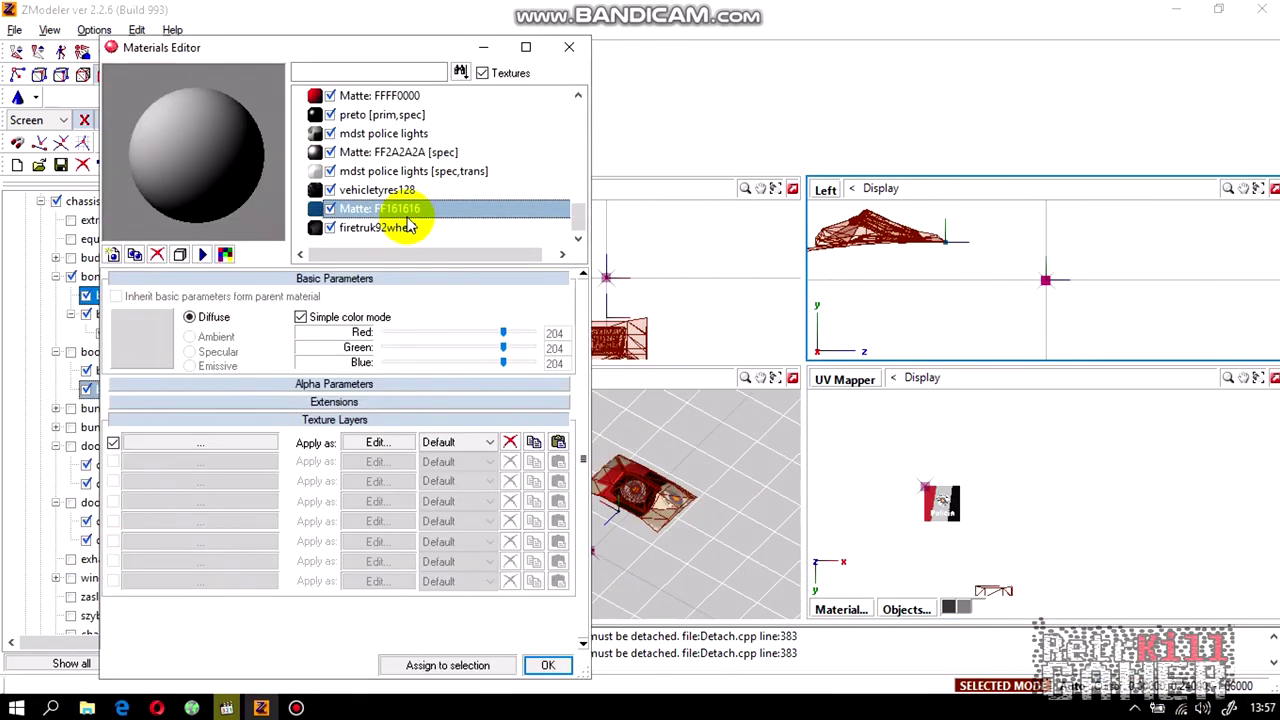
# Rename the polrodo1 material as remap_polpm in the Materials Editor.
pyautogui.click(400, 215)
pyautogui.scroll(1, 400, 215)
pyautogui.scroll(-3, 401, 216)
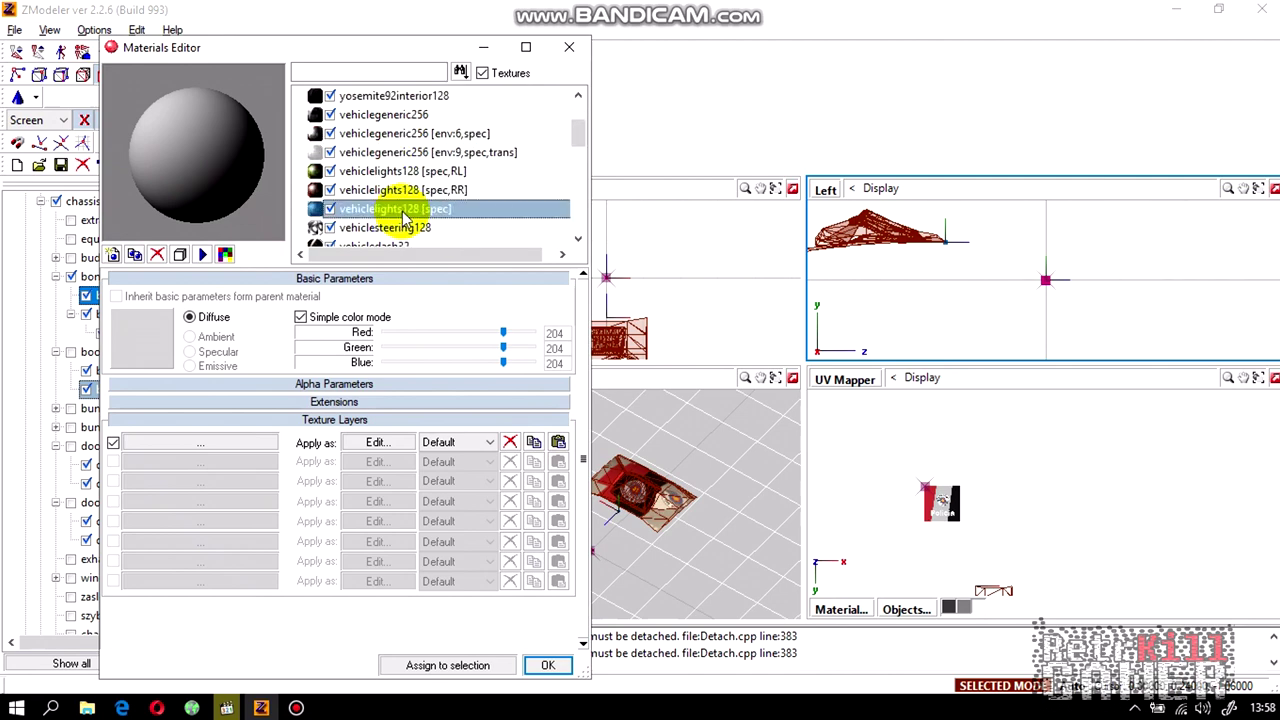
pyautogui.click(392, 155)
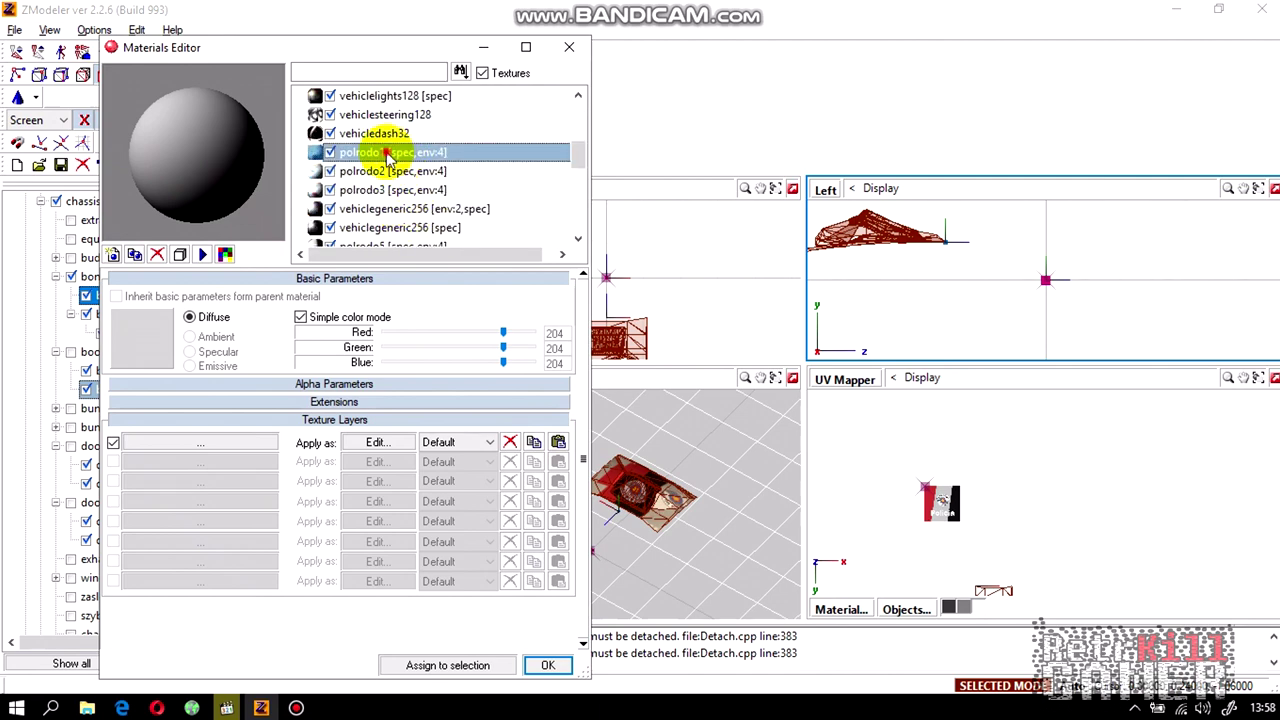
pyautogui.click(386, 157)
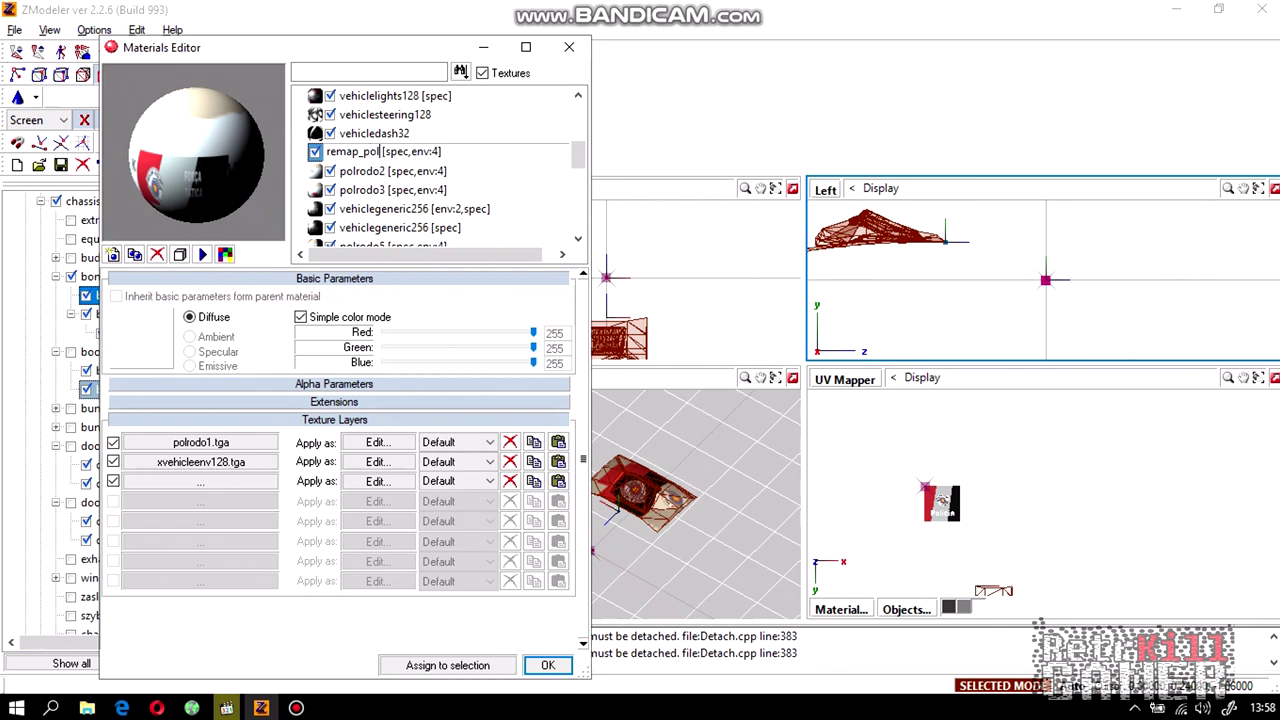
pyautogui.write('m')
pyautogui.press('Return')
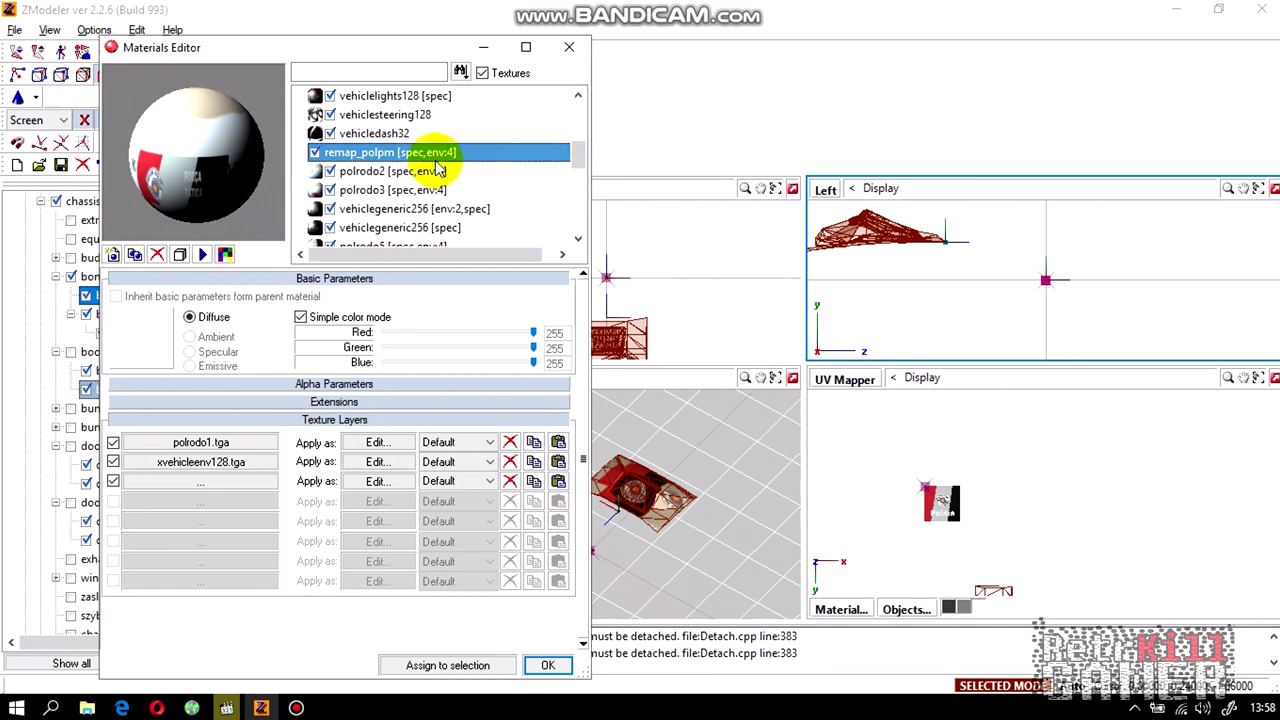
# View the remap_polpm material's polrodo1.tga layer in the Textures Browser and close the Materials Editor.
pyautogui.click(203, 441)
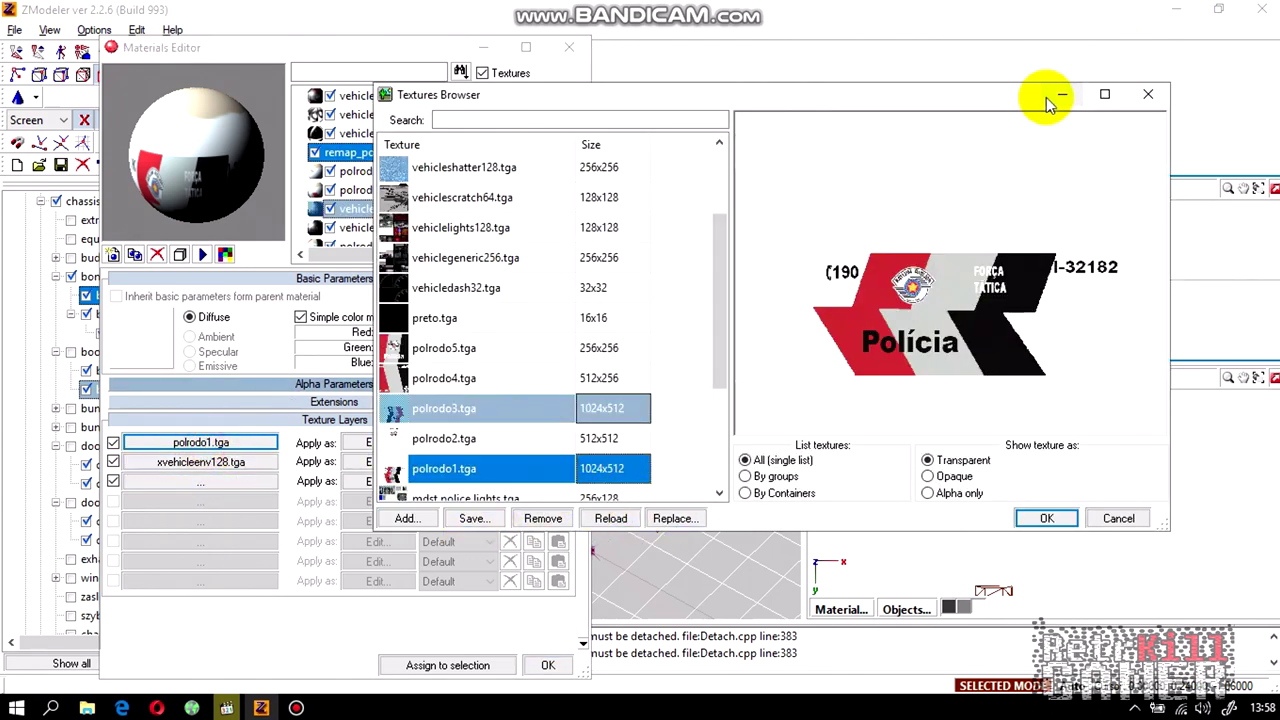
pyautogui.click(1047, 97)
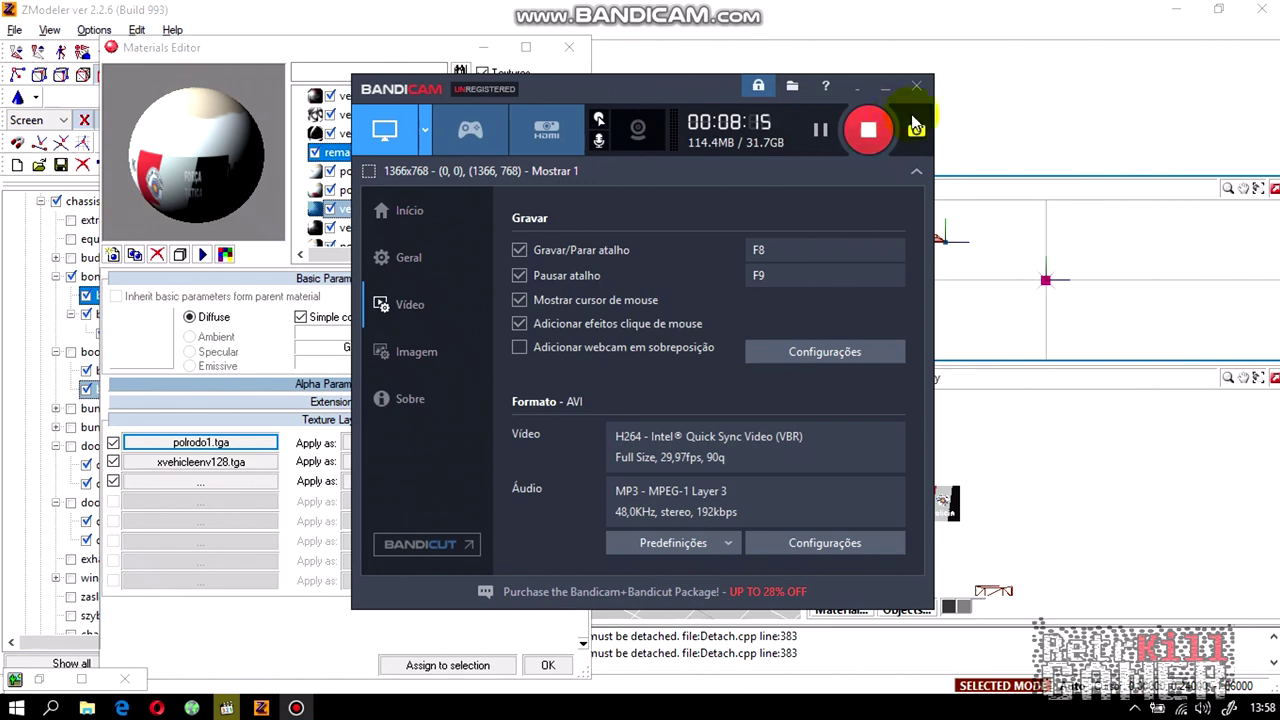
pyautogui.click(884, 89)
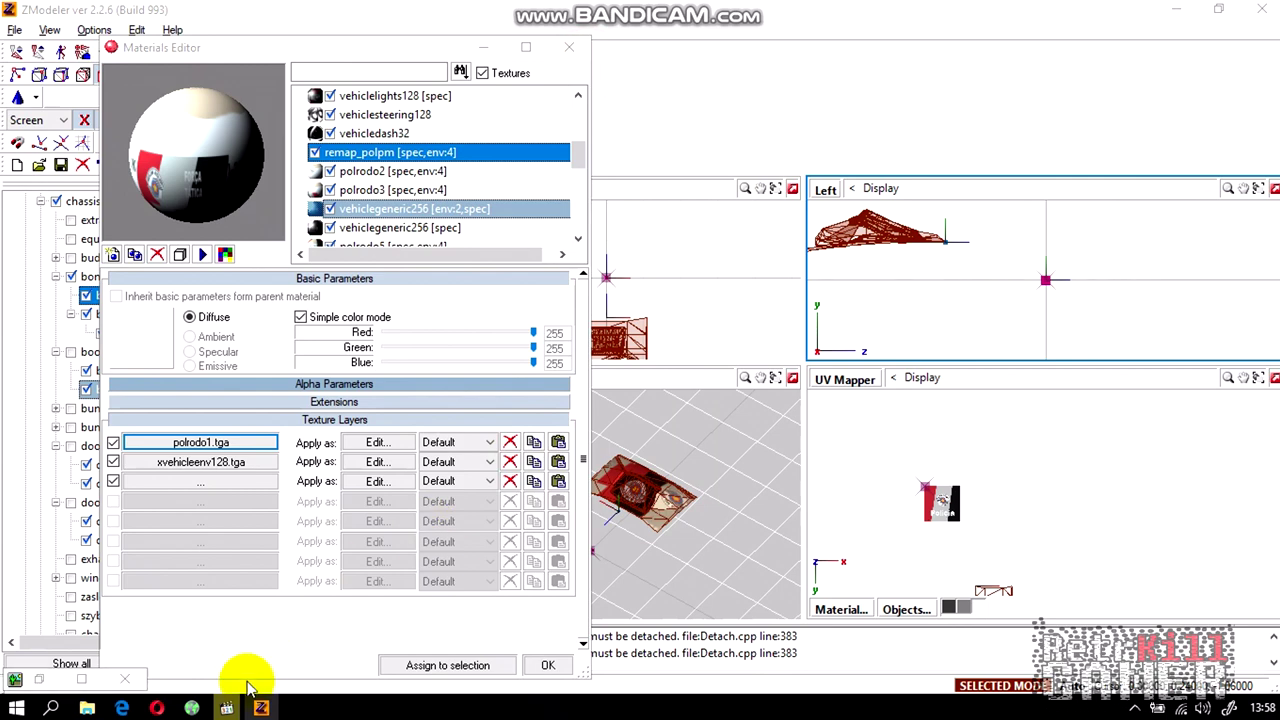
pyautogui.click(571, 48)
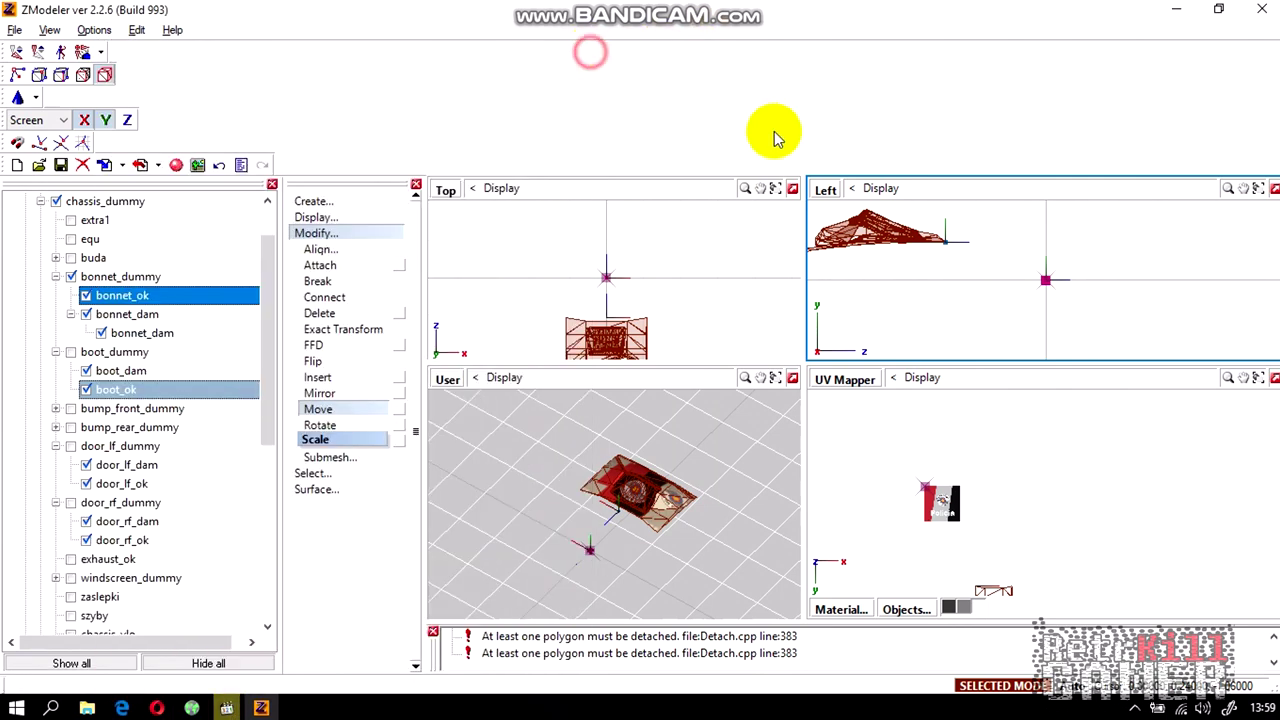
# View the bonnet parts in the Bottom, Right and Back projections in place of the Top viewport, and return it to Top.
pyautogui.click(445, 190)
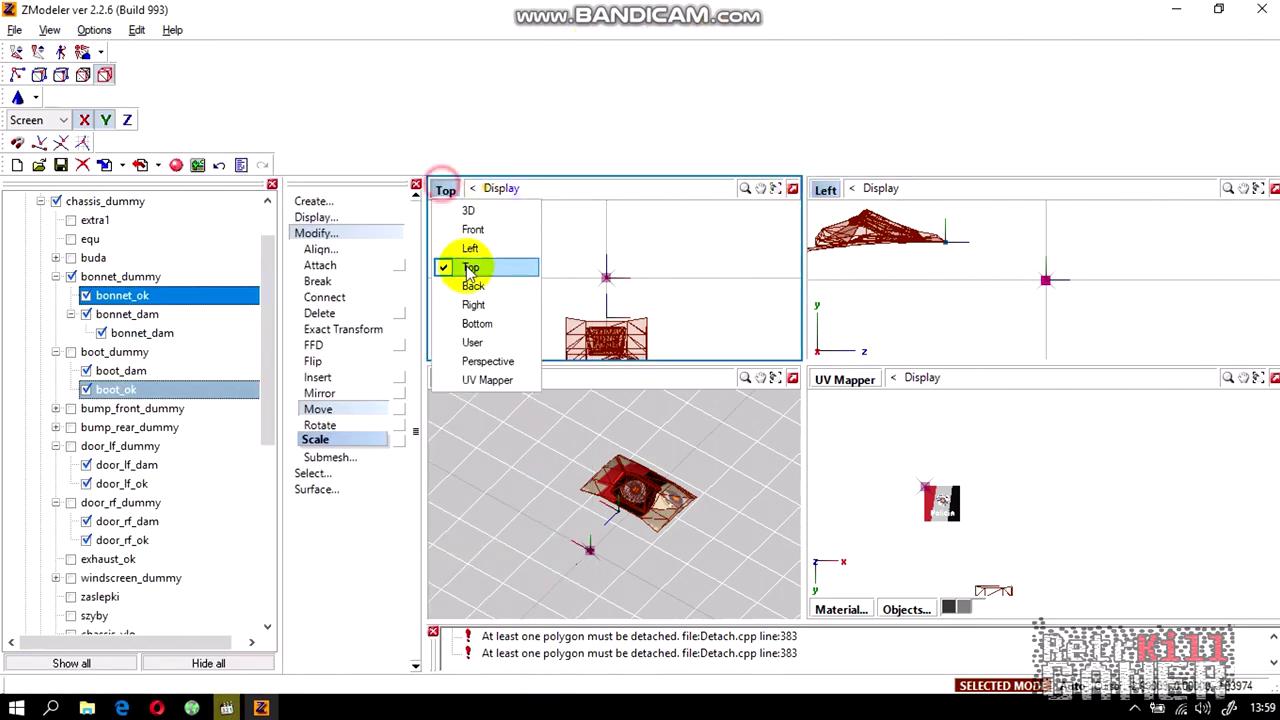
pyautogui.click(478, 324)
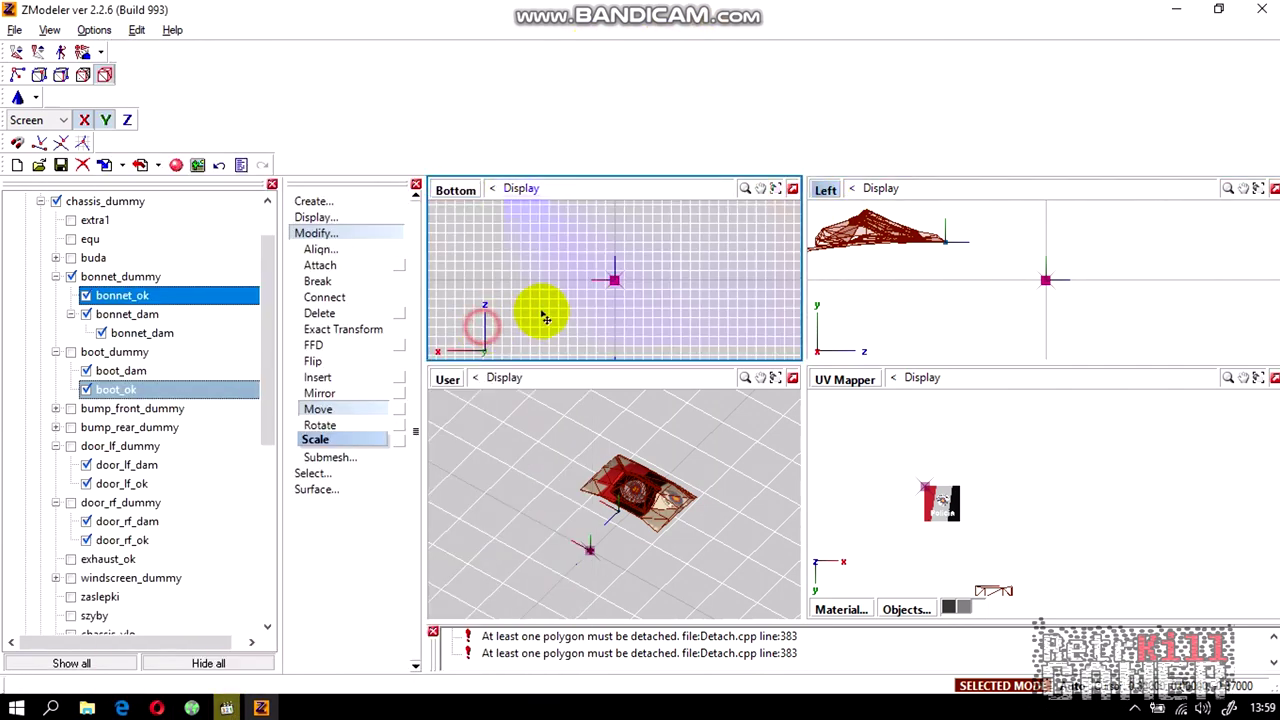
pyautogui.click(463, 197)
pyautogui.click(486, 306)
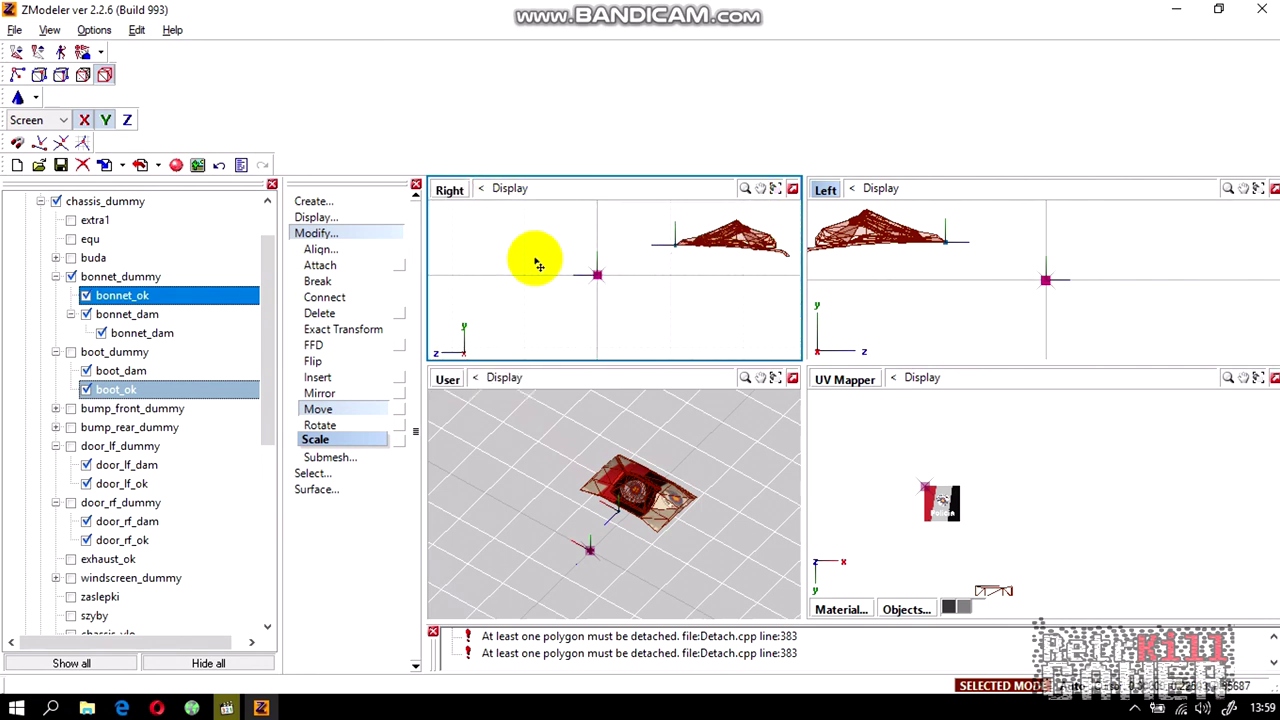
pyautogui.click(451, 191)
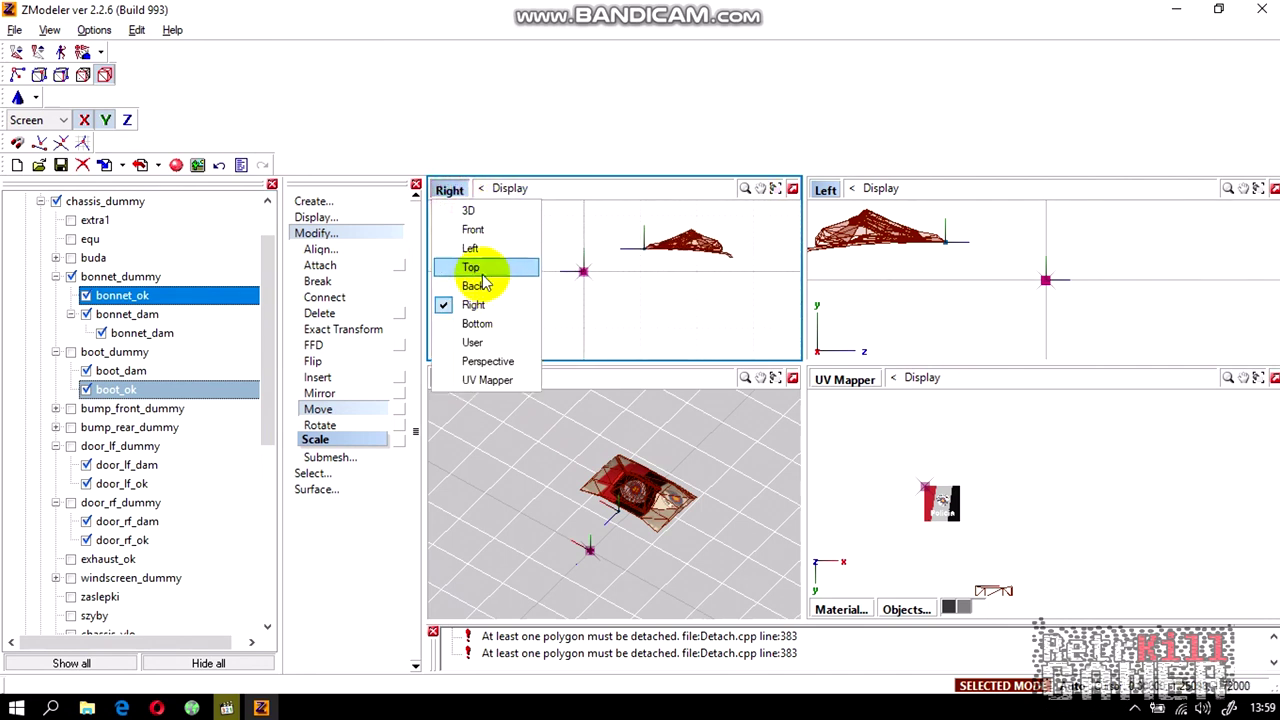
pyautogui.click(474, 287)
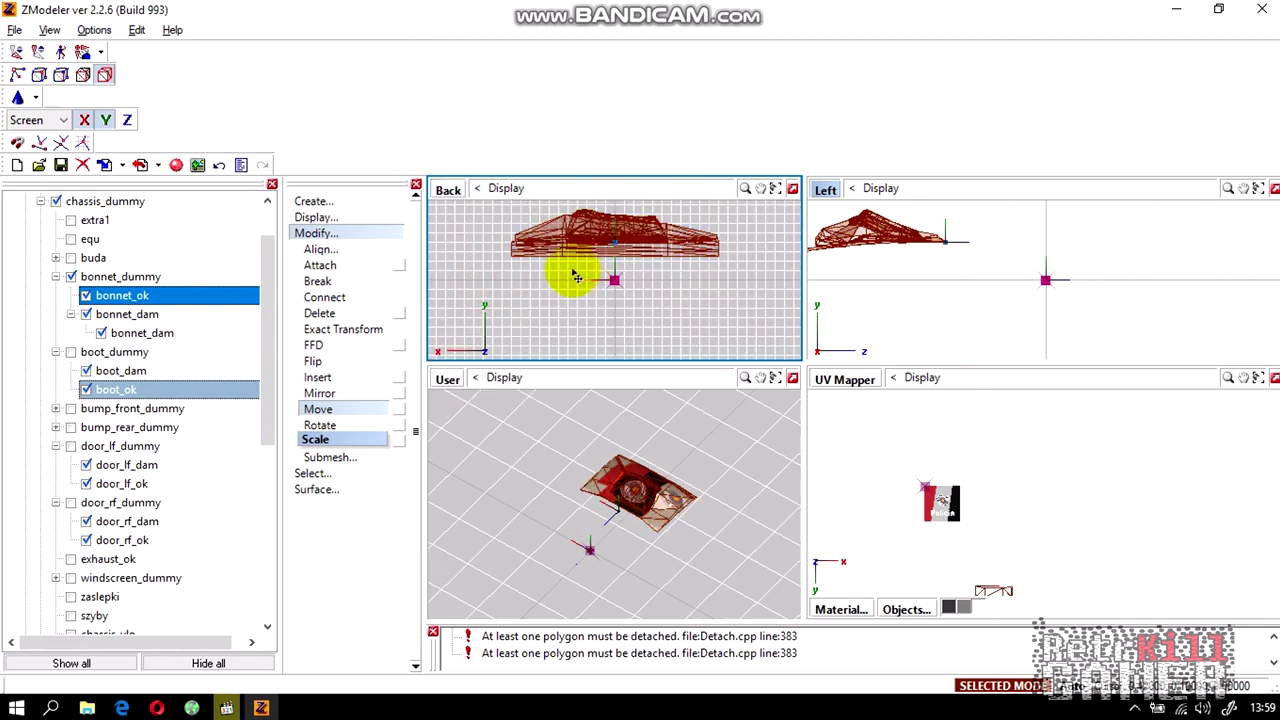
pyautogui.click(448, 190)
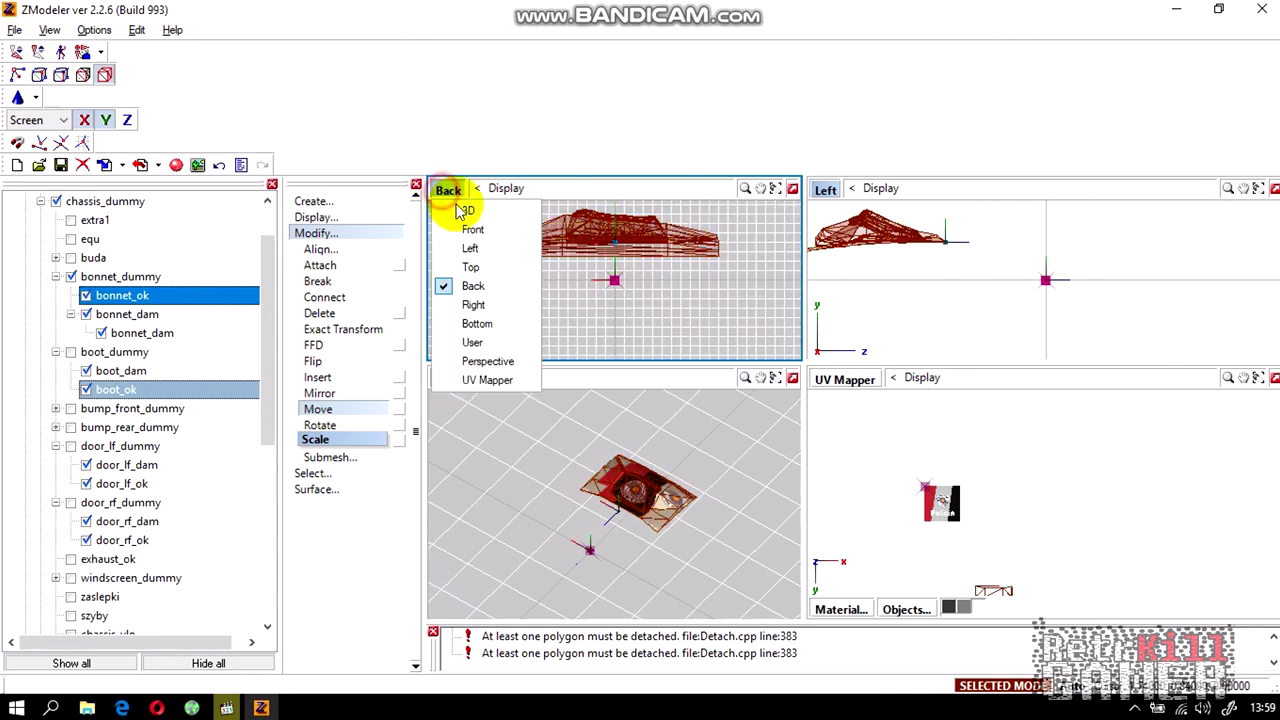
pyautogui.click(472, 267)
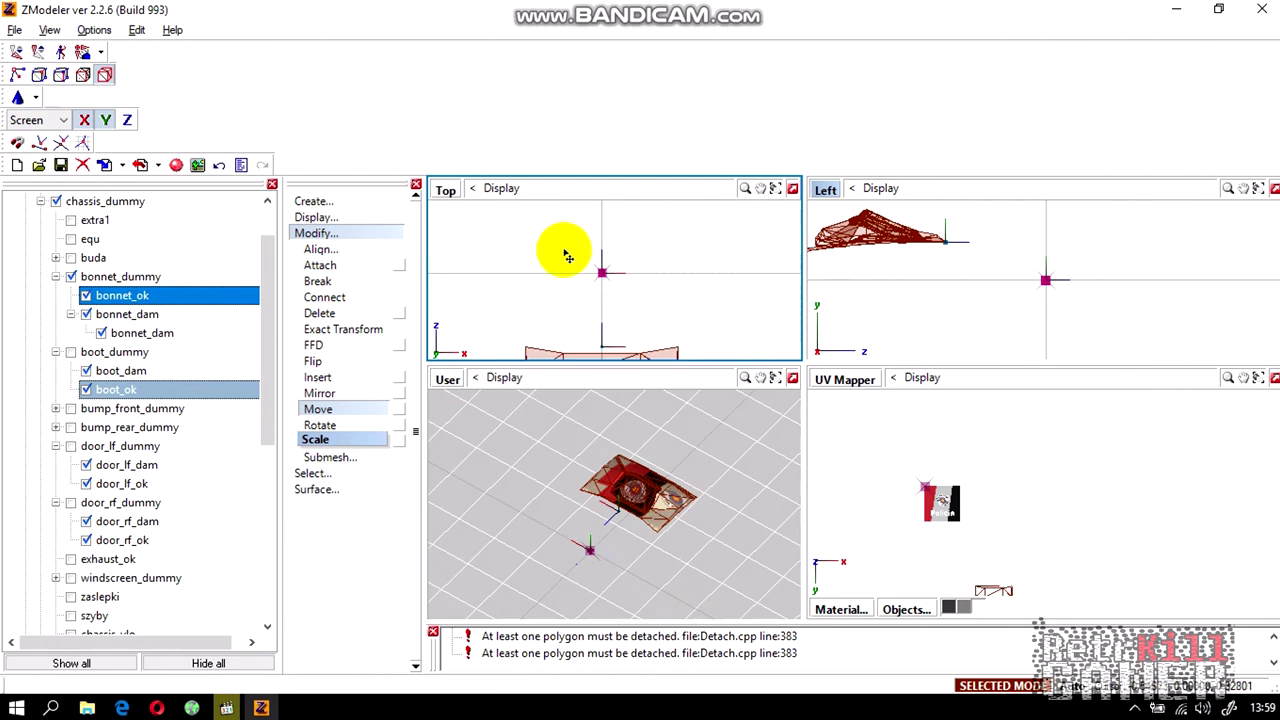
pyautogui.click(317, 233)
pyautogui.click(316, 265)
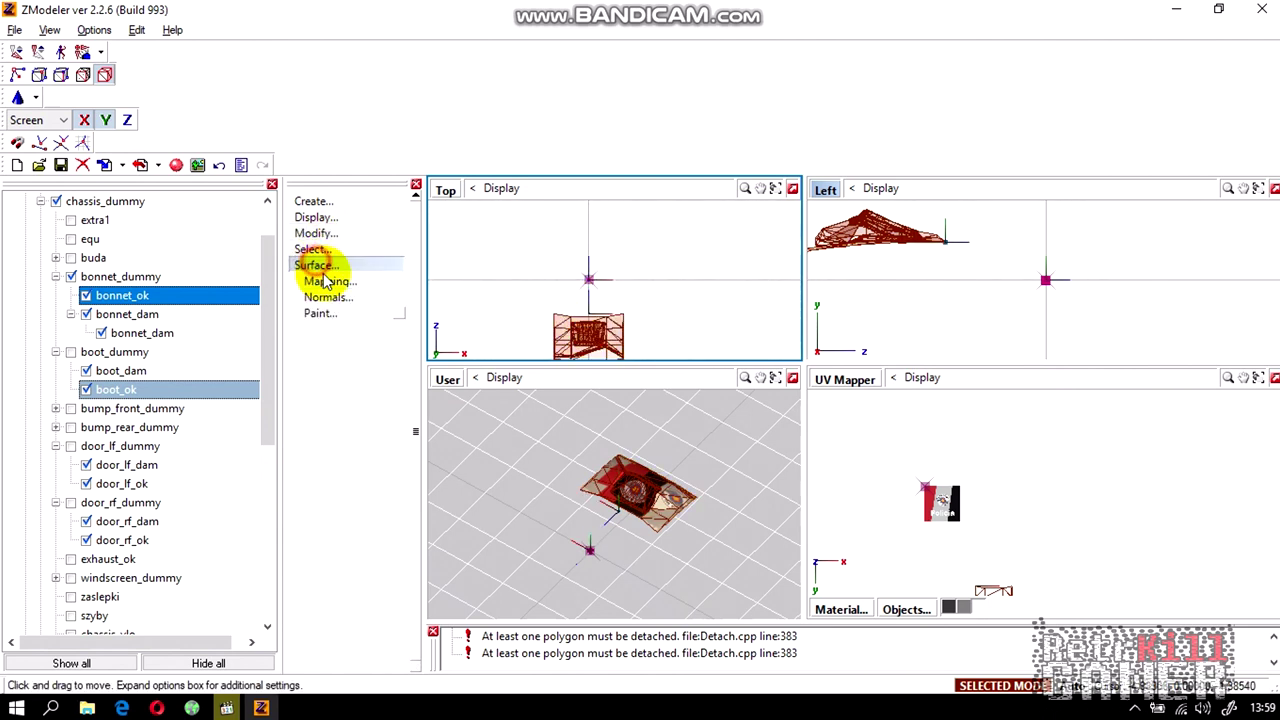
pyautogui.click(330, 281)
pyautogui.click(565, 318)
pyautogui.click(565, 318)
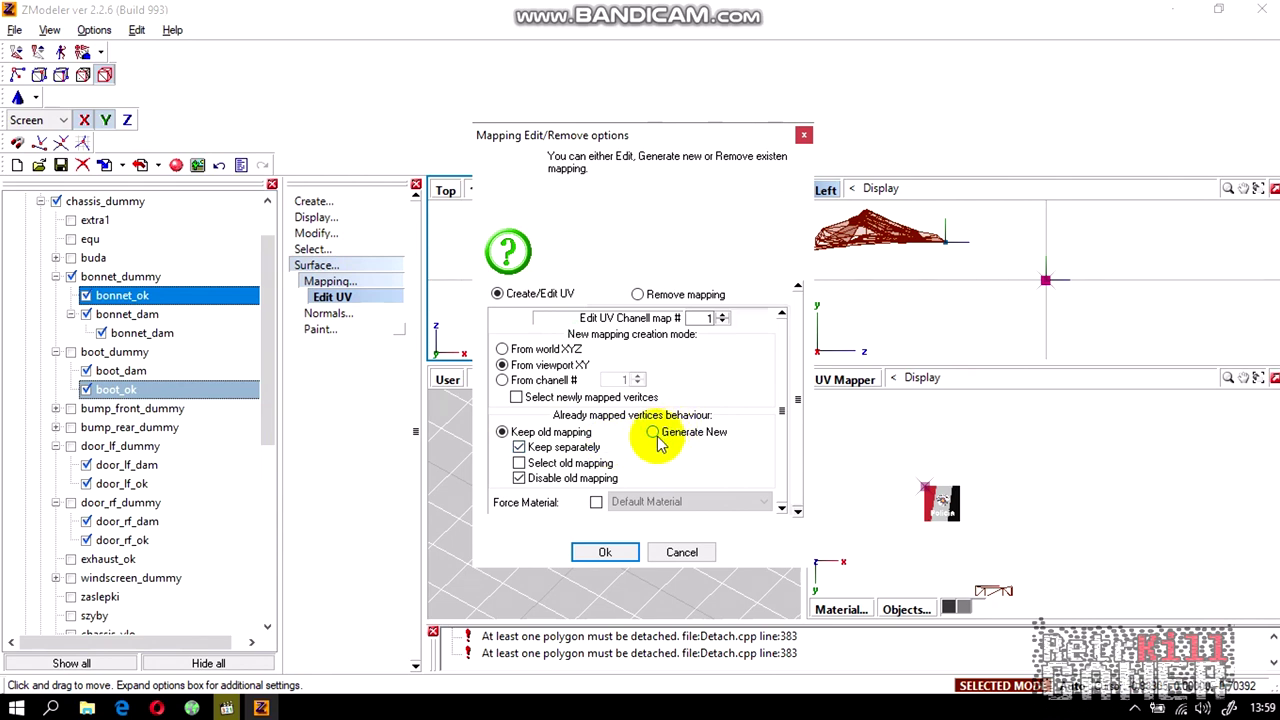
pyautogui.click(804, 137)
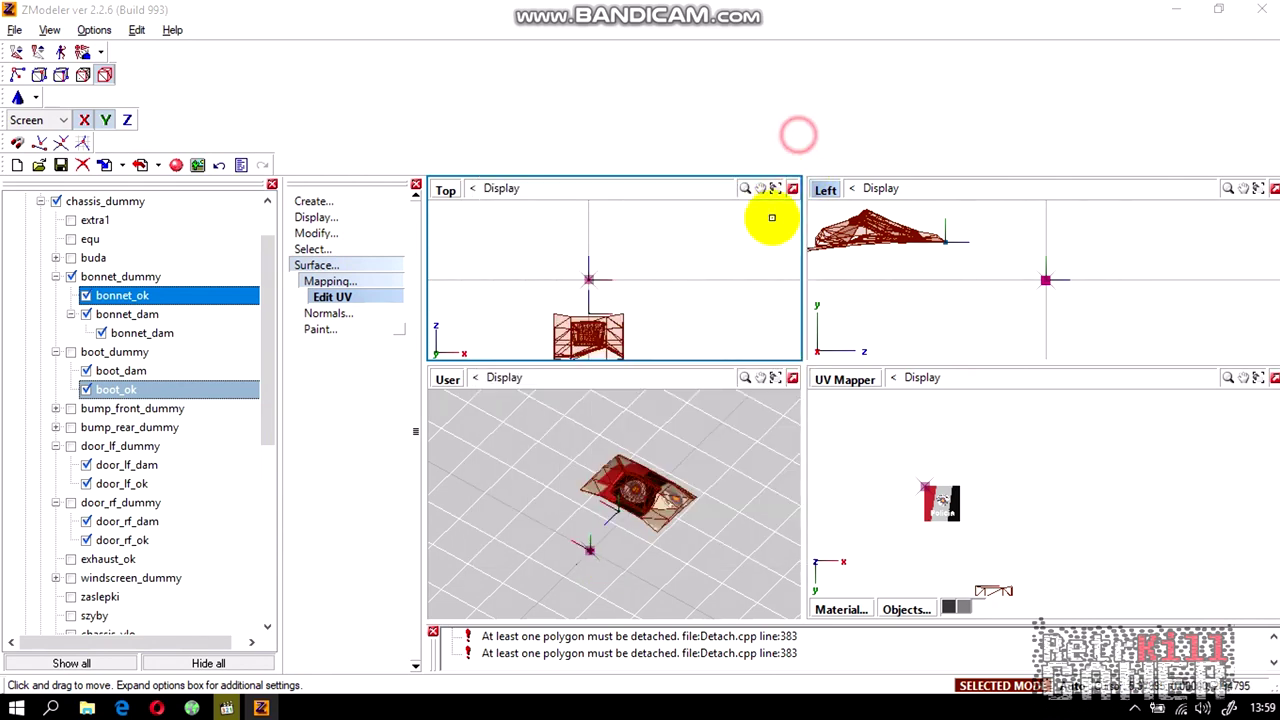
pyautogui.click(960, 537)
pyautogui.click(1128, 707)
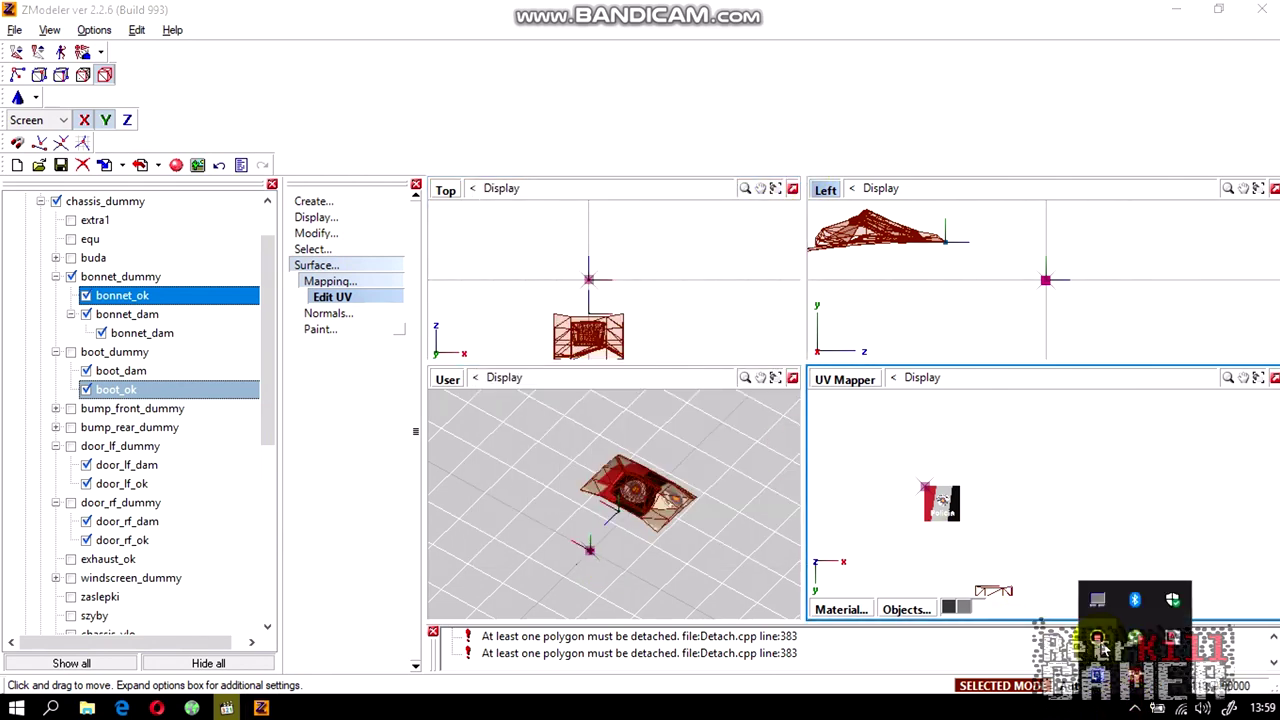
pyautogui.click(1097, 638)
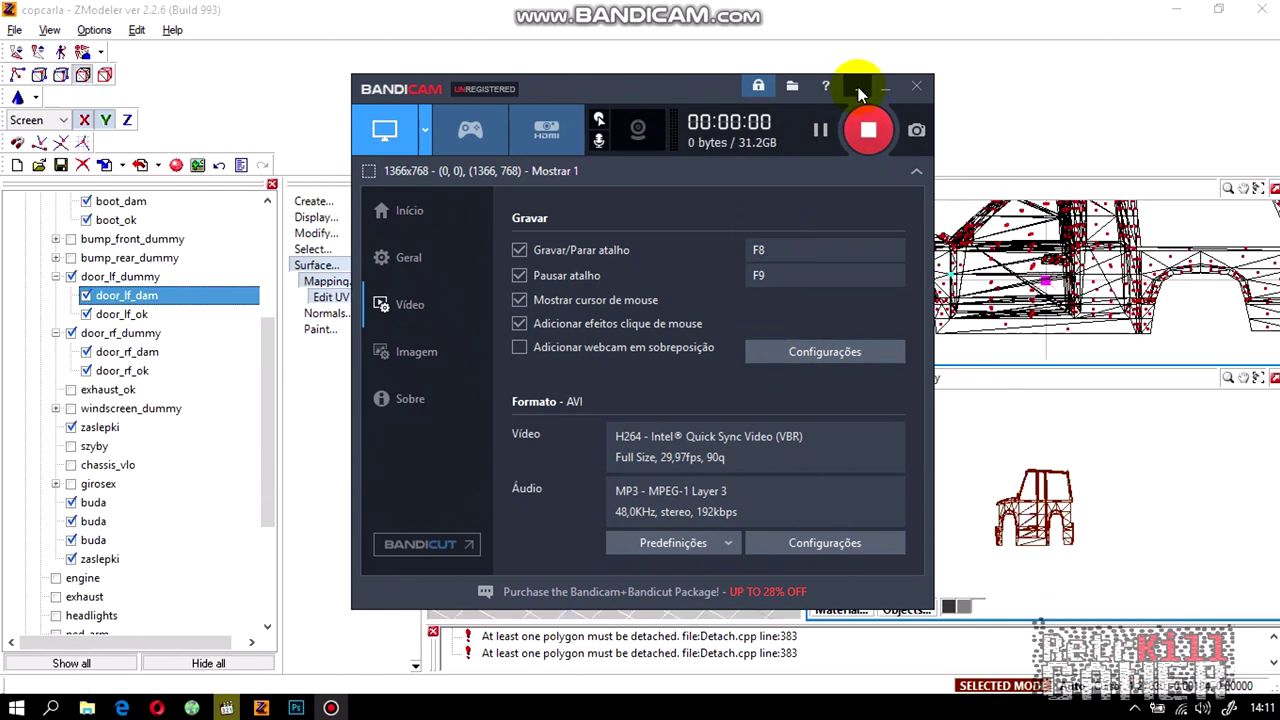
pyautogui.click(860, 87)
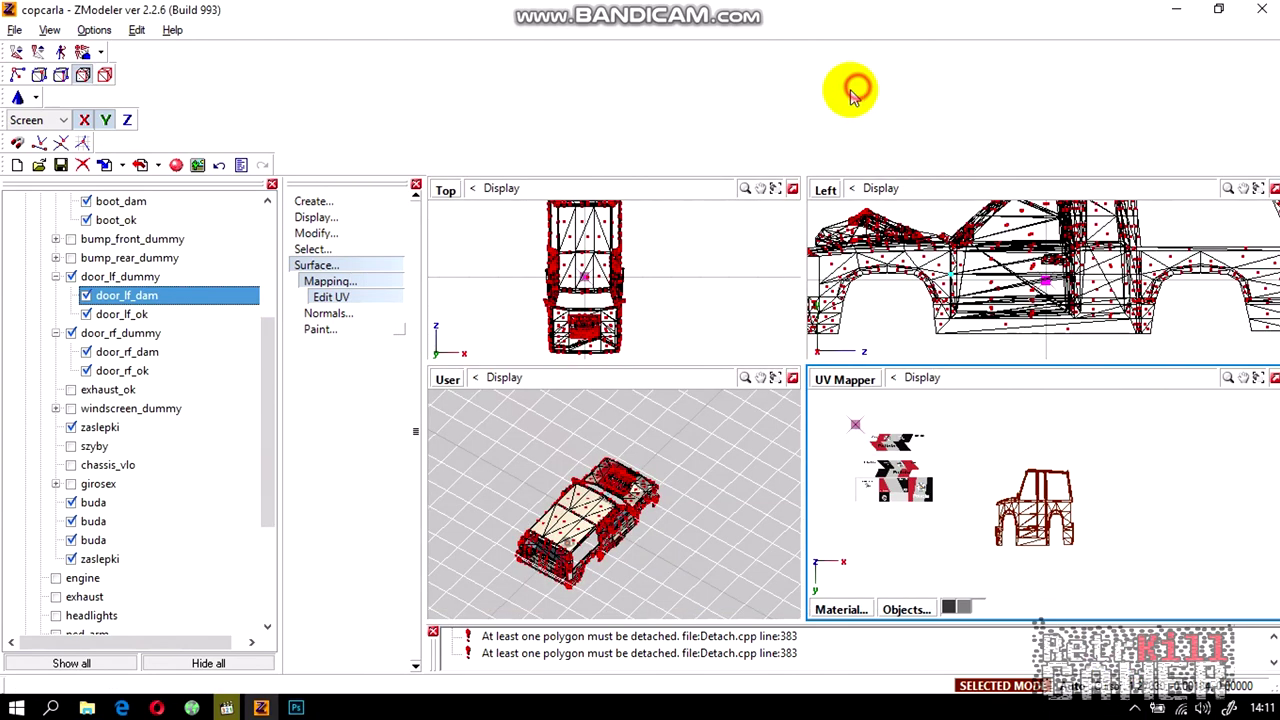
pyautogui.click(104, 75)
pyautogui.scroll(-2, 700, 301)
pyautogui.moveTo(700, 301); pyautogui.dragTo(624, 302, button='middle')
pyautogui.hotkey('ctrl', 'd')
pyautogui.scroll(3, 550, 292)
pyautogui.hotkey('ctrl', 'a')
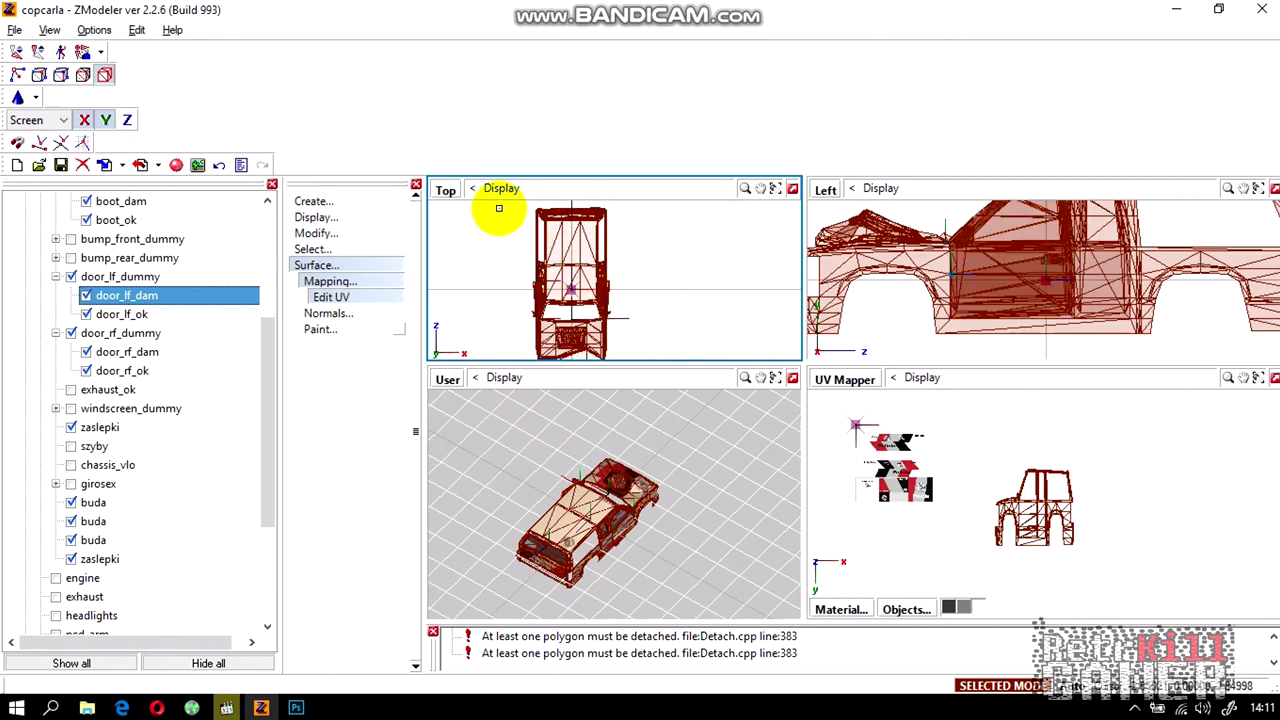
pyautogui.click(497, 271)
pyautogui.moveTo(679, 281); pyautogui.dragTo(658, 284, button='middle')
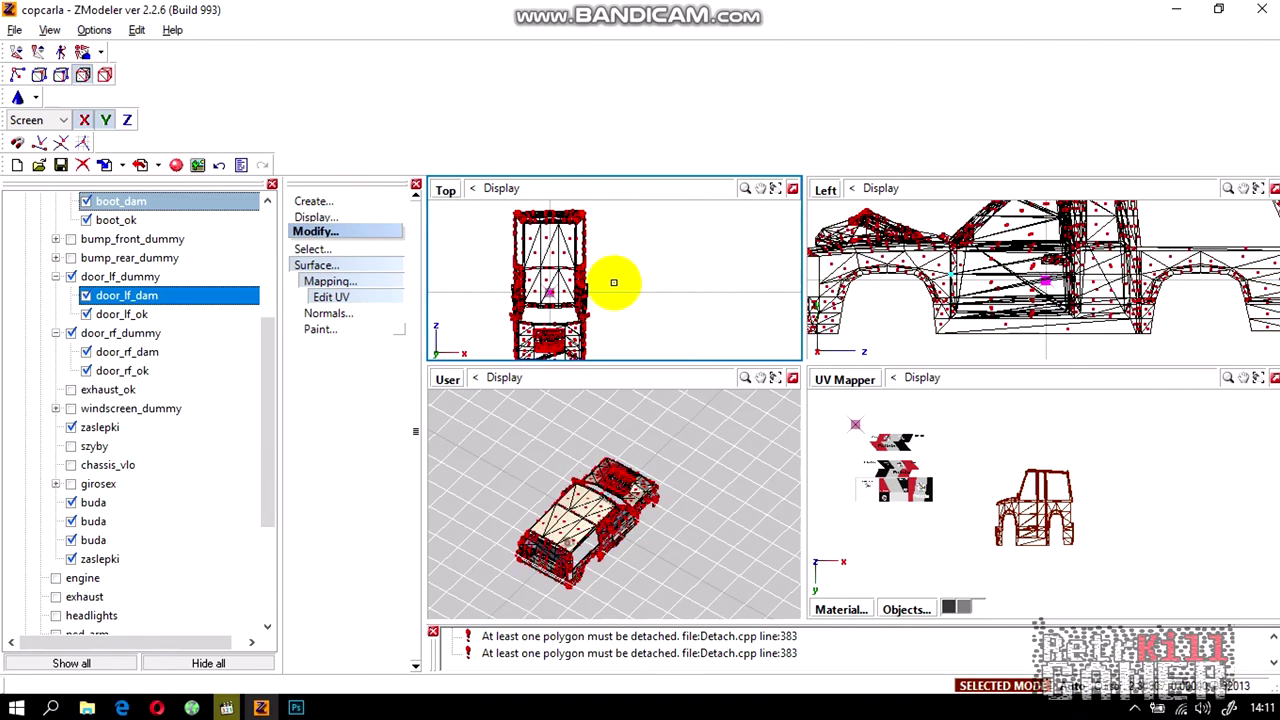
# Select all body polygons using the remap_pola, polrodo2, polrodo3, polrodo4, polrodo5 and escudosp materials.
pyautogui.click(314, 249)
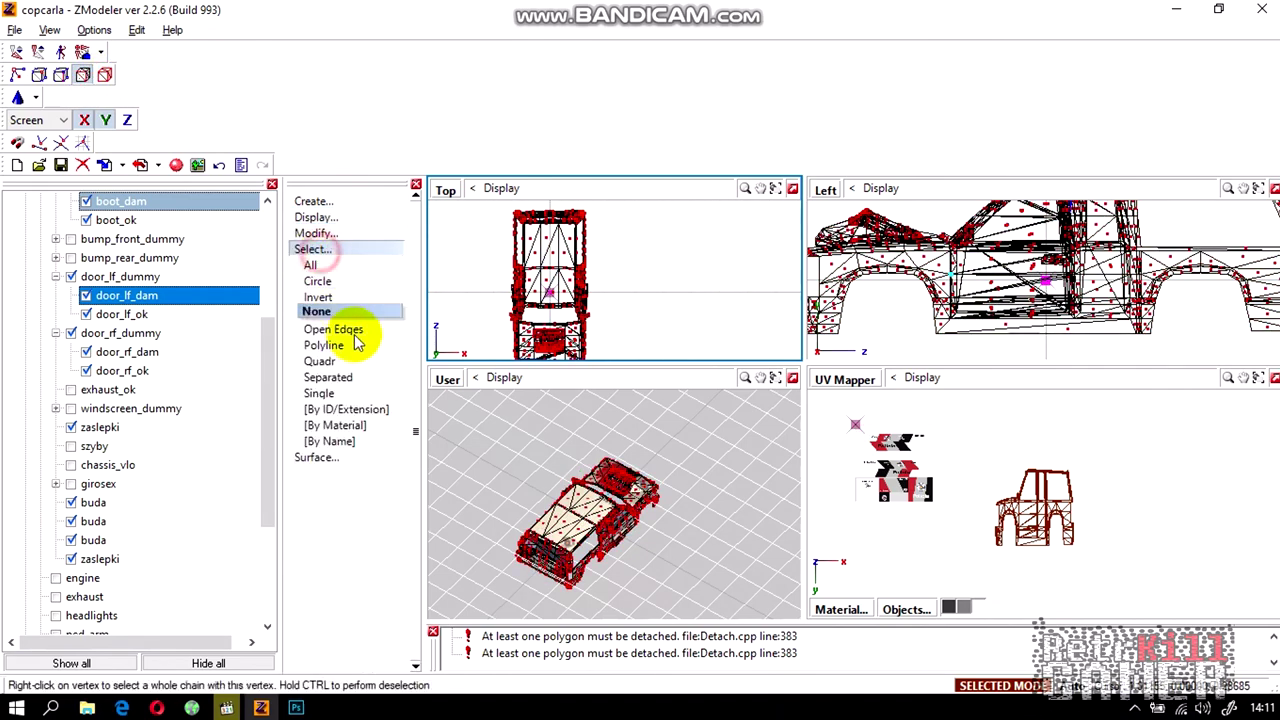
pyautogui.click(345, 426)
pyautogui.click(411, 510)
pyautogui.click(404, 523)
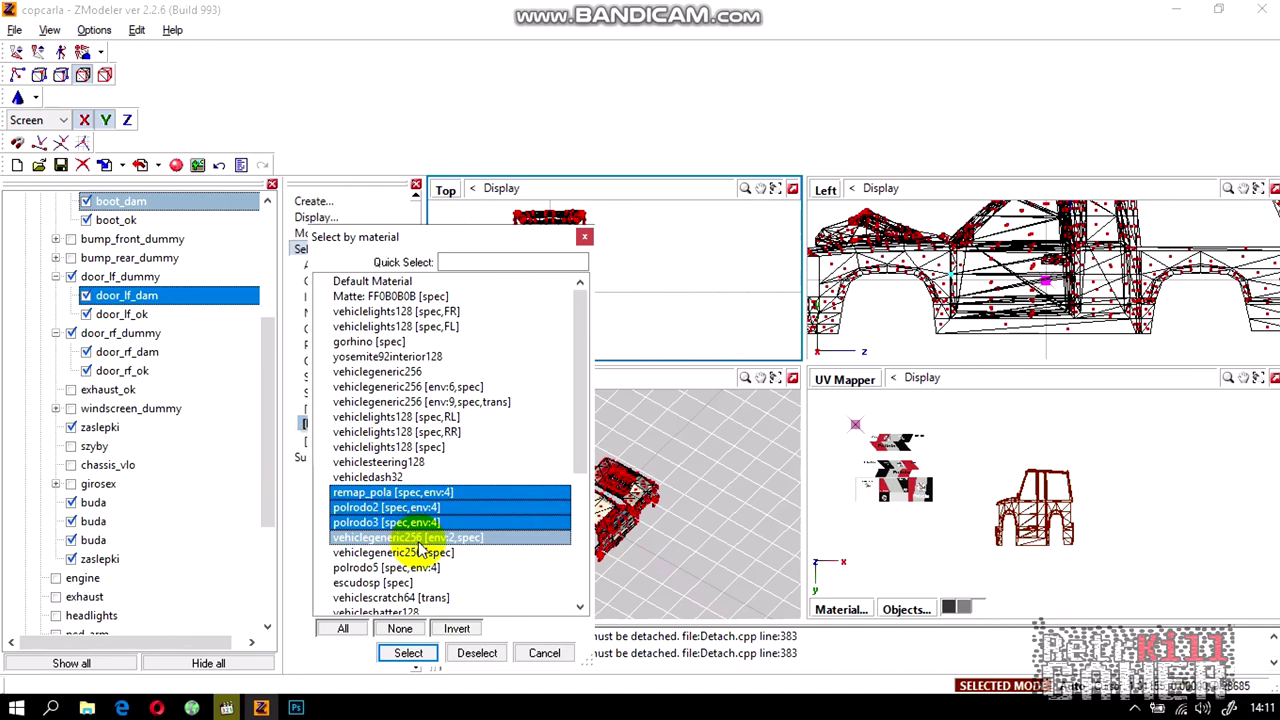
pyautogui.scroll(-3, 440, 560)
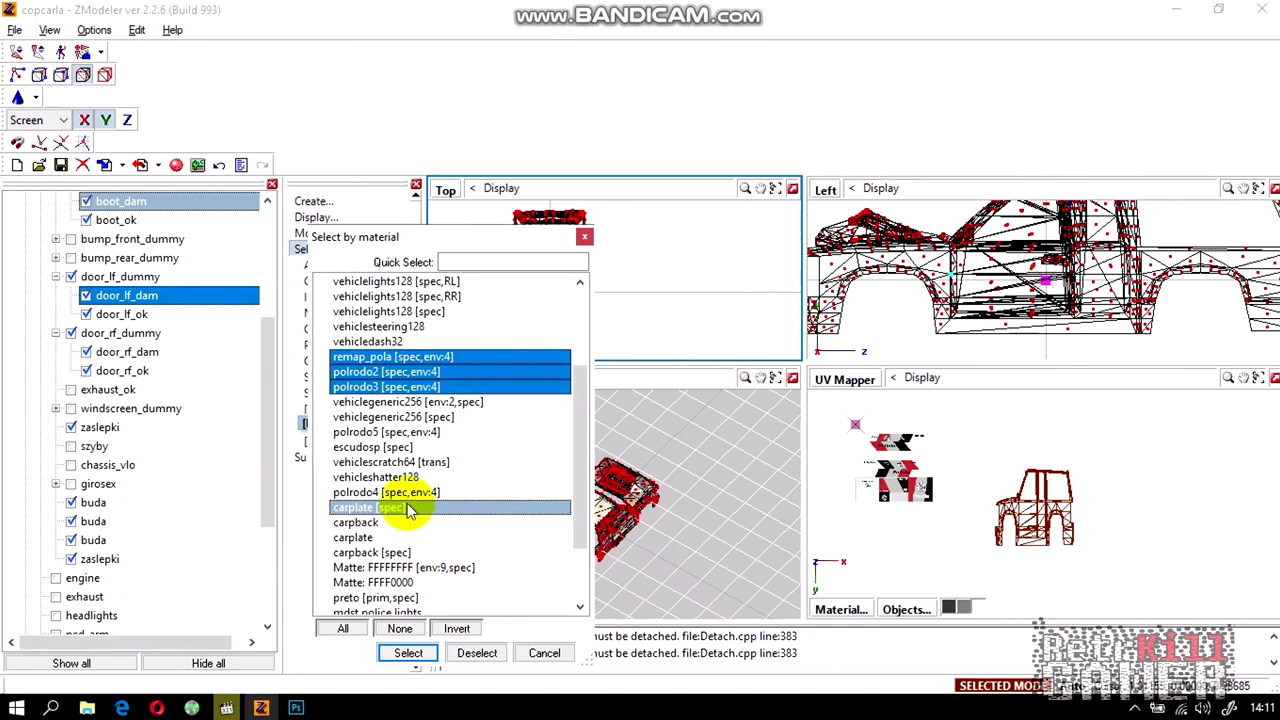
pyautogui.click(400, 492)
pyautogui.scroll(-1, 423, 567)
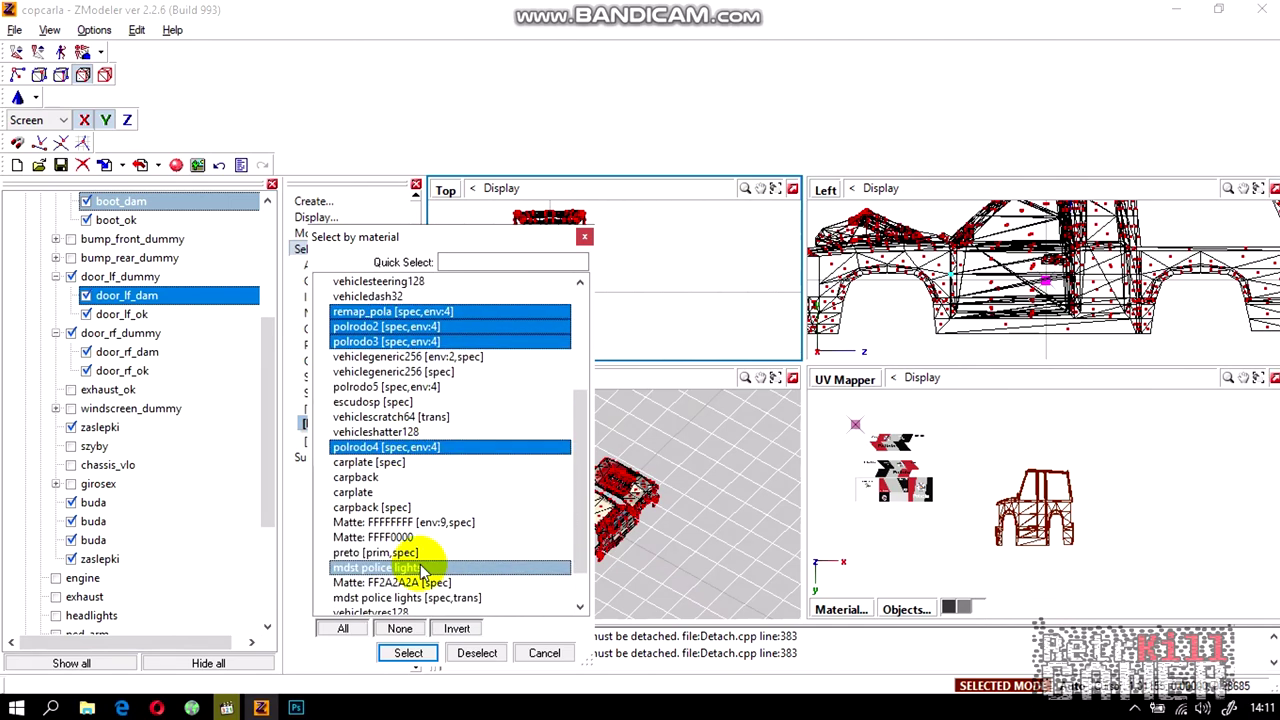
pyautogui.scroll(-1, 430, 576)
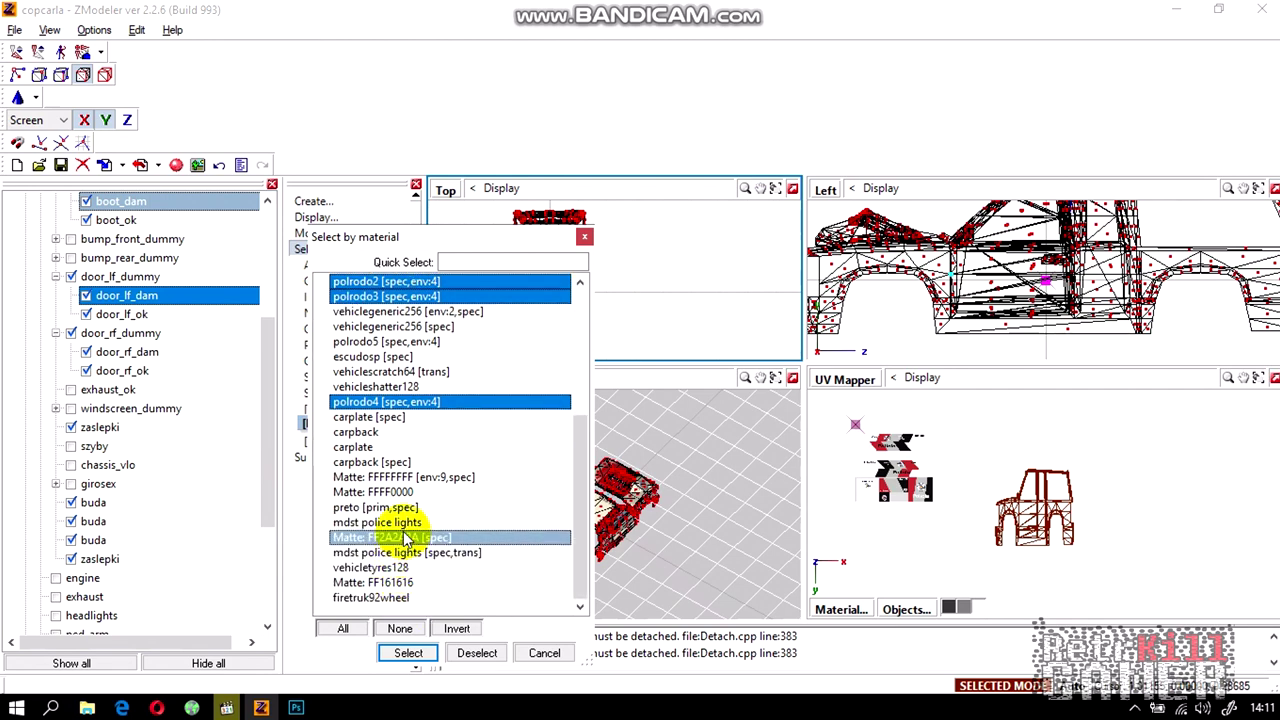
pyautogui.scroll(1, 405, 530)
pyautogui.click(385, 401)
pyautogui.click(386, 384)
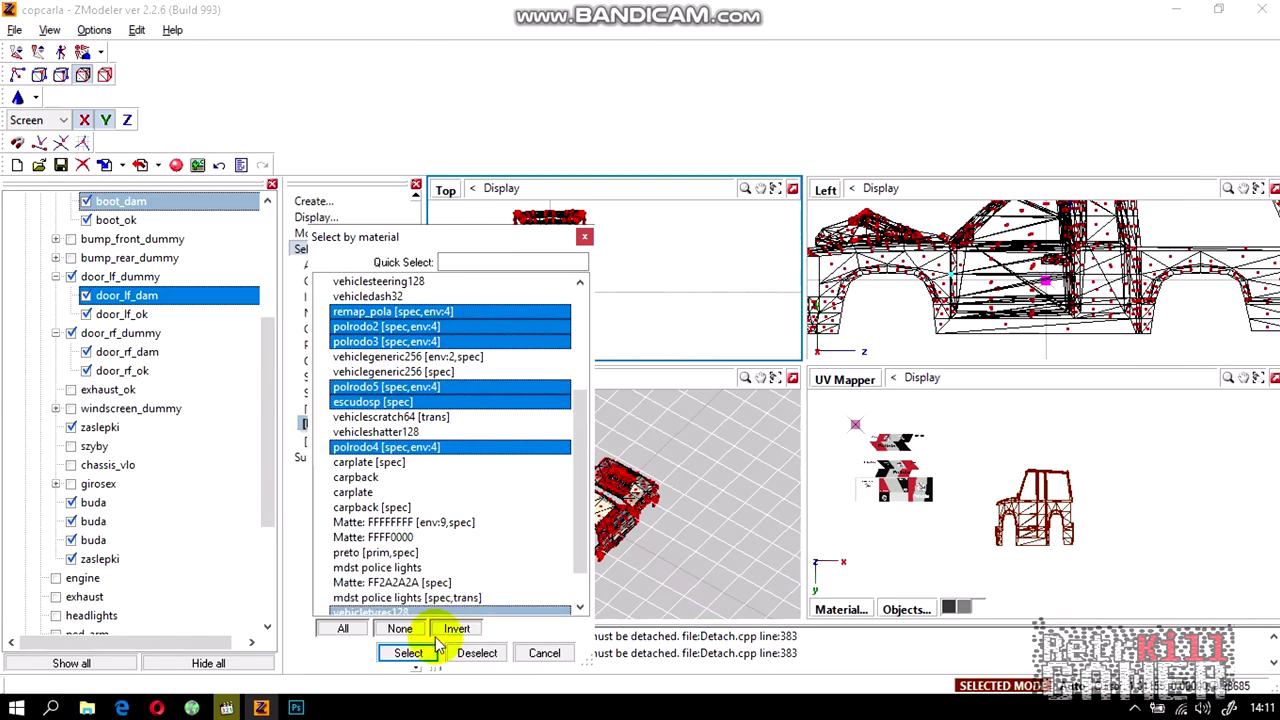
pyautogui.click(408, 653)
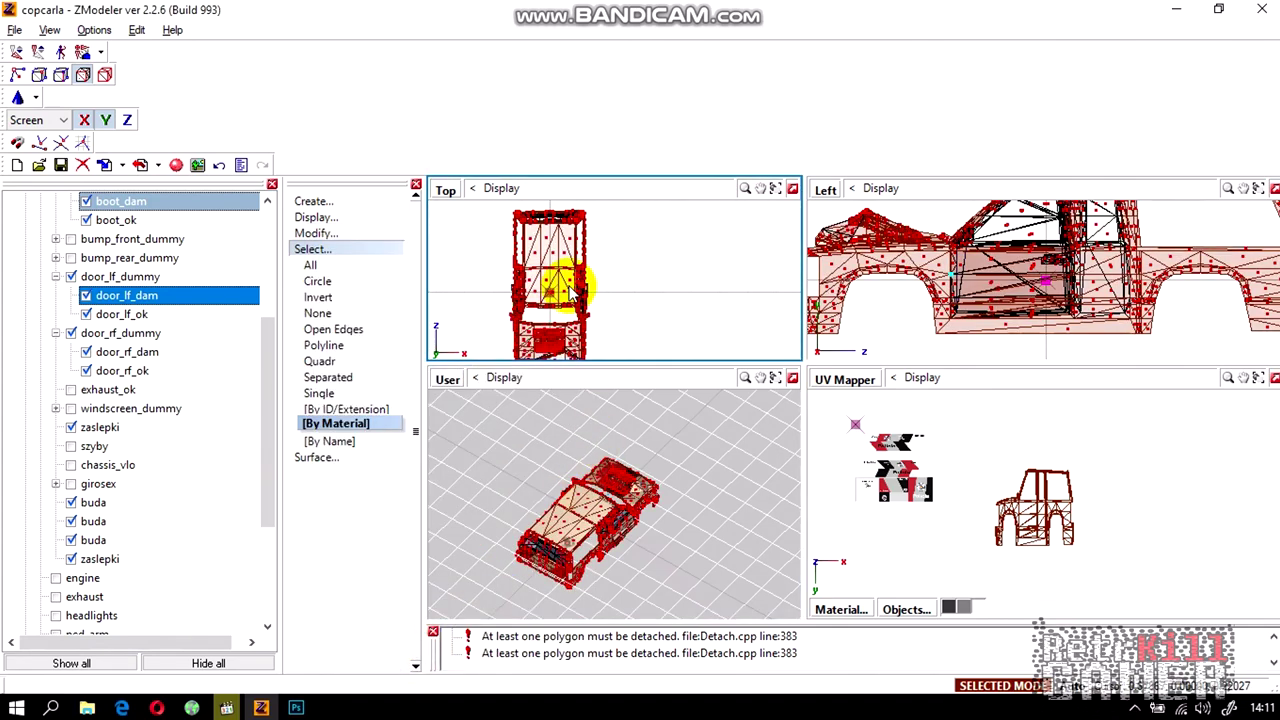
# Assign the remap_pola [spec,env:4] material to all the selected body polygons.
pyautogui.rightClick(558, 248)
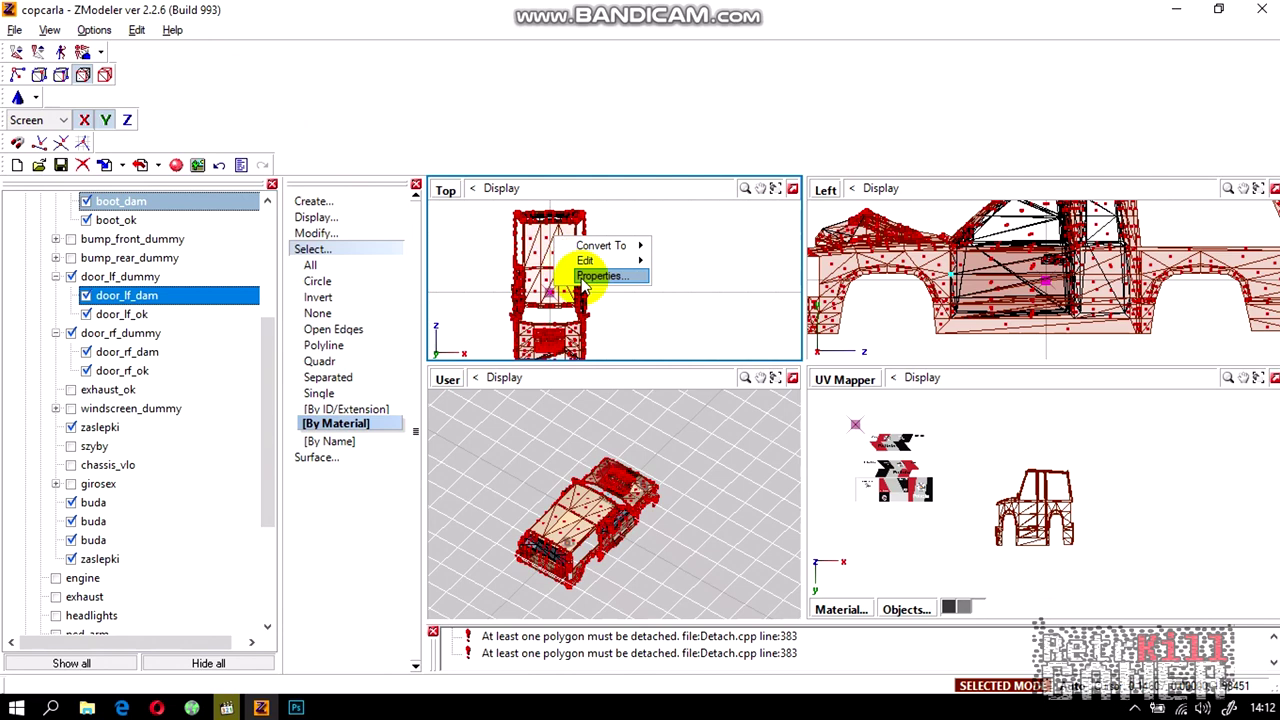
pyautogui.click(598, 276)
pyautogui.click(500, 393)
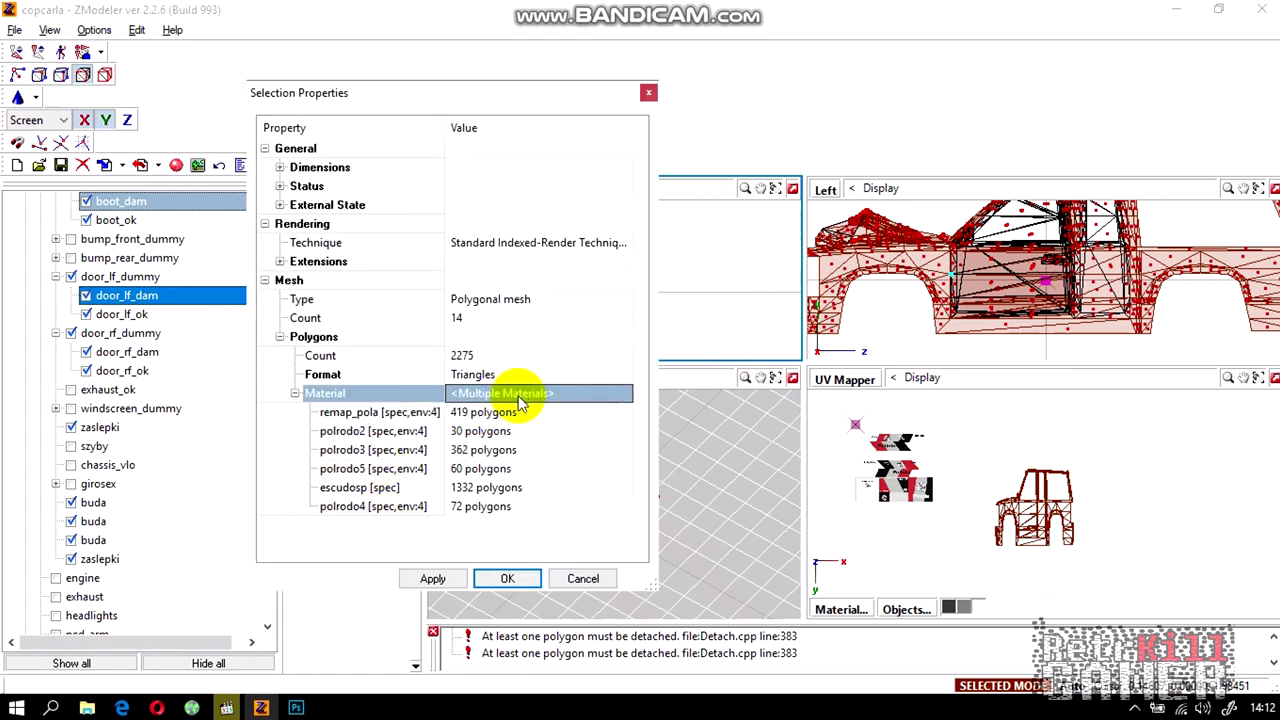
pyautogui.click(529, 393)
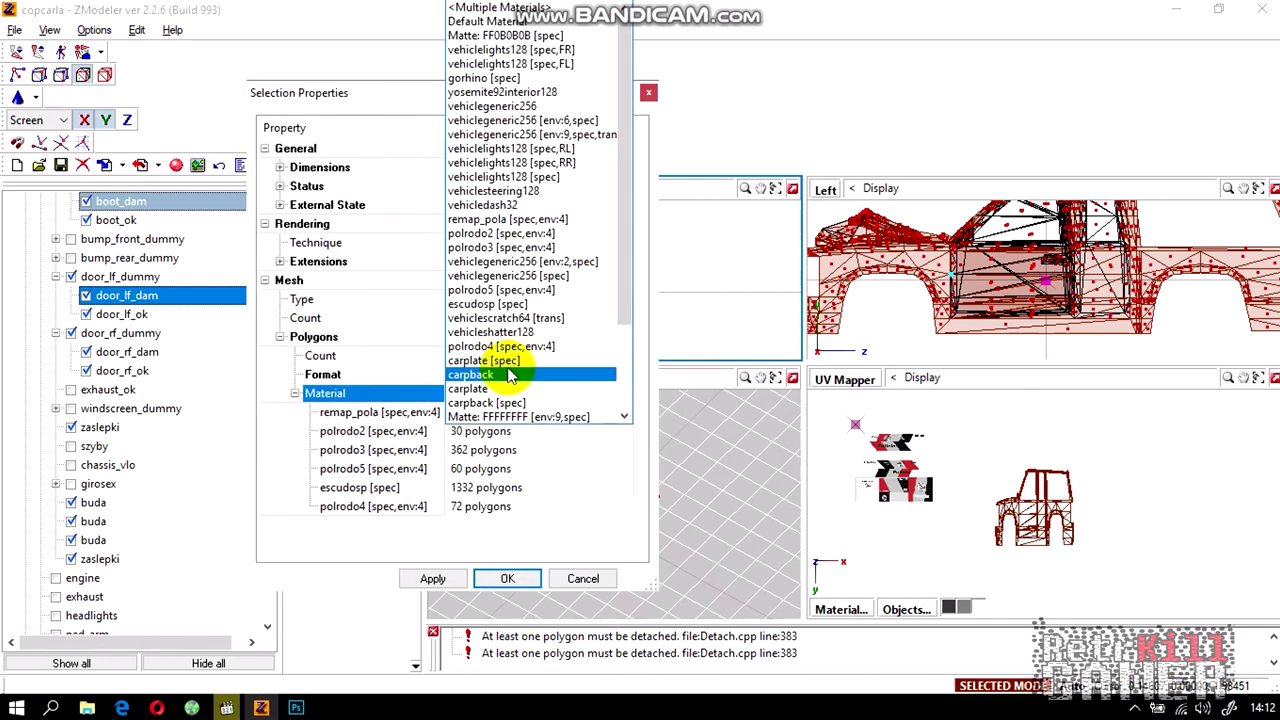
pyautogui.click(505, 218)
pyautogui.click(507, 580)
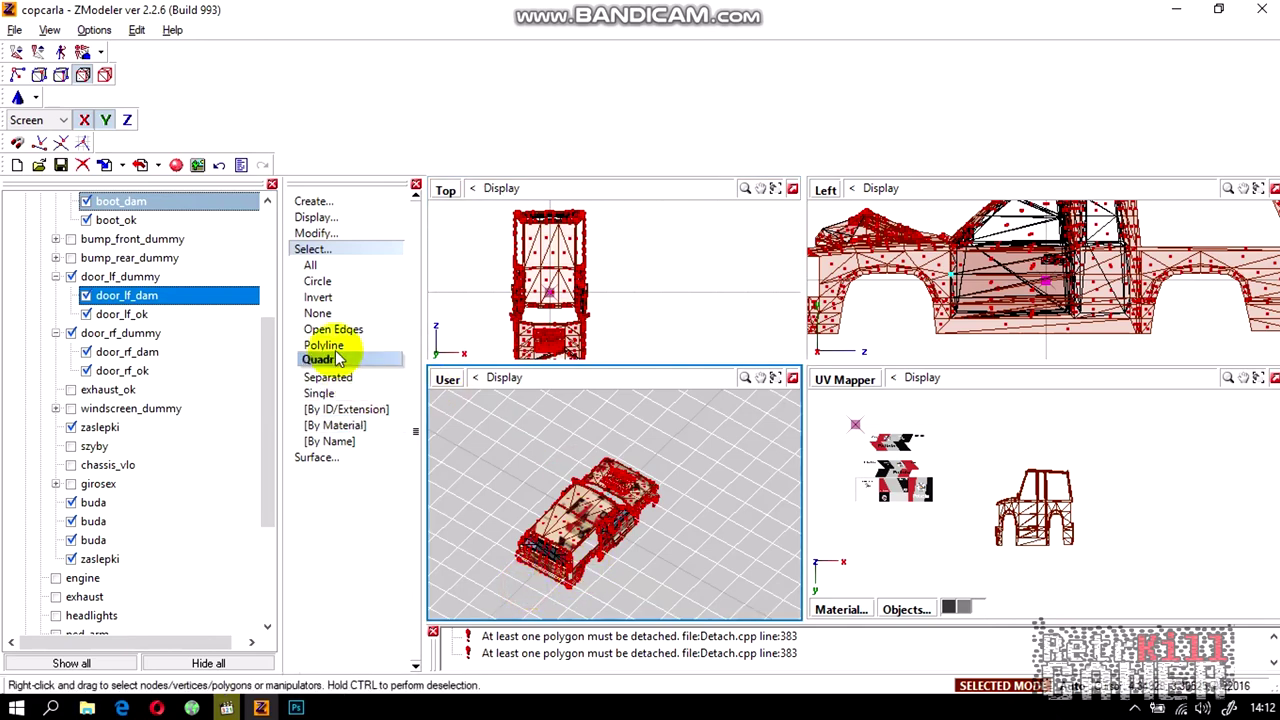
# Open the selected body objects for UV editing from the Top view, keeping and selecting their old mapping without disabling it.
pyautogui.click(314, 250)
pyautogui.click(104, 74)
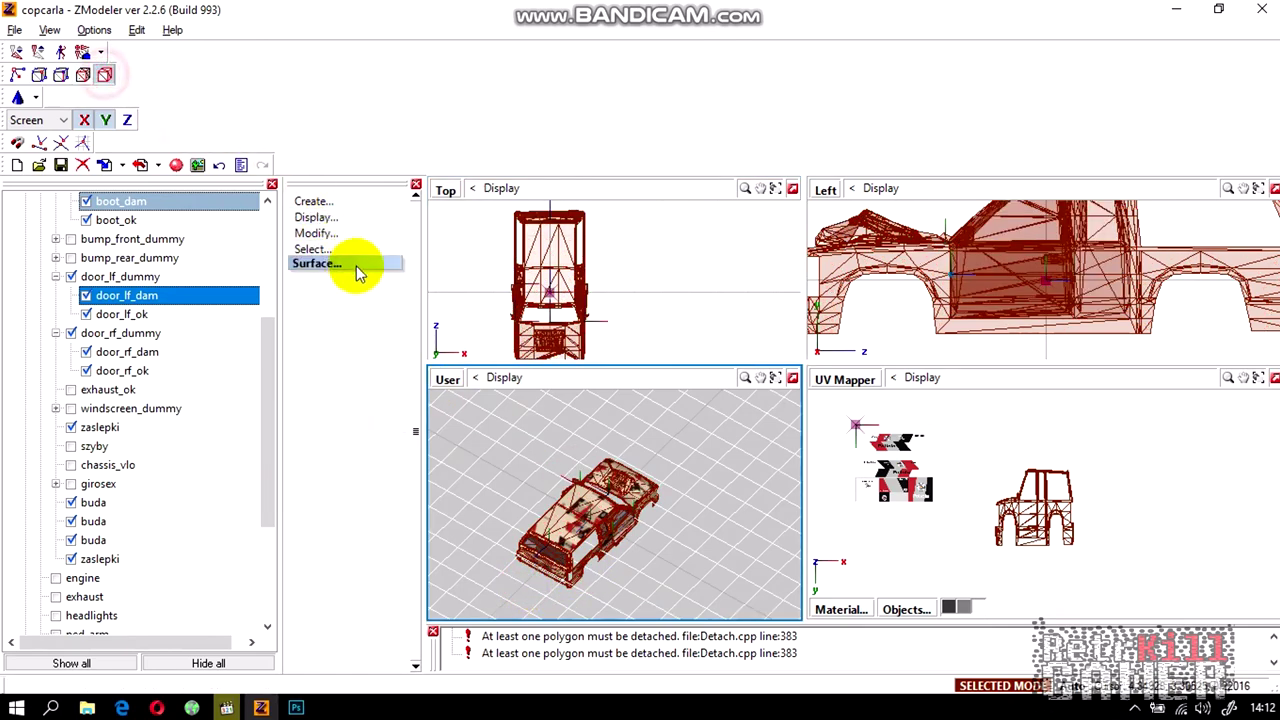
pyautogui.click(330, 281)
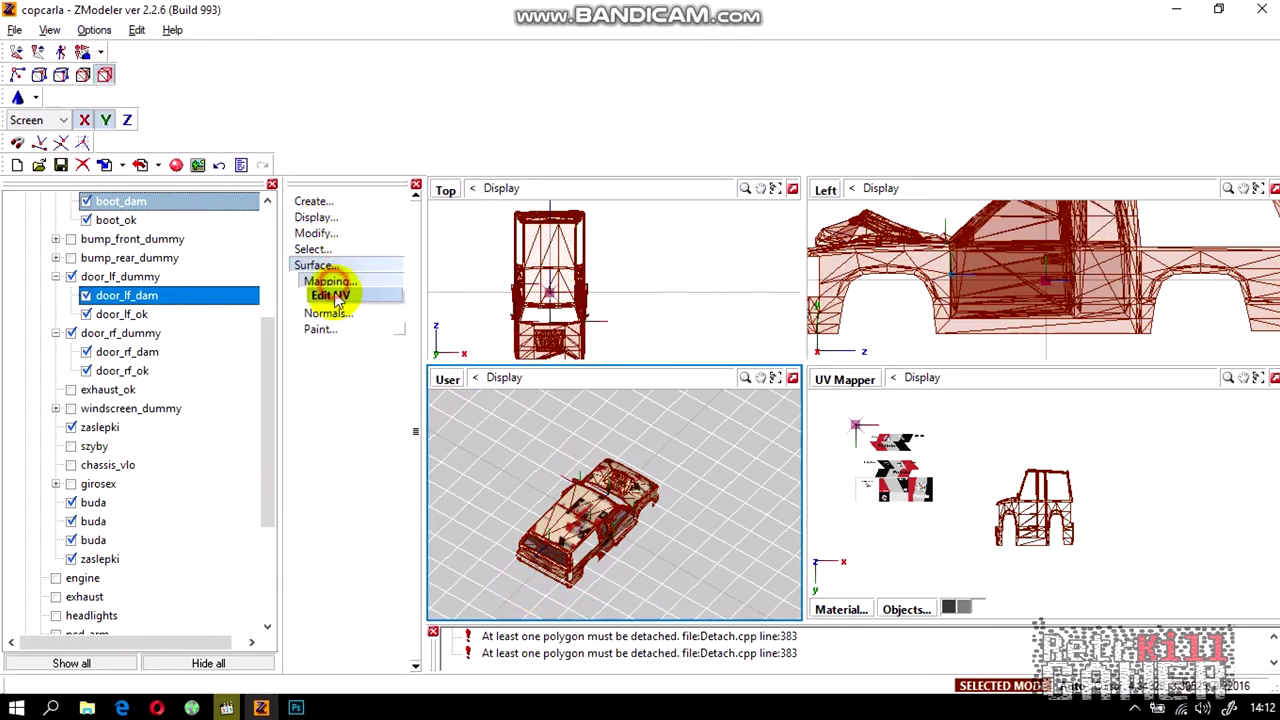
pyautogui.click(602, 273)
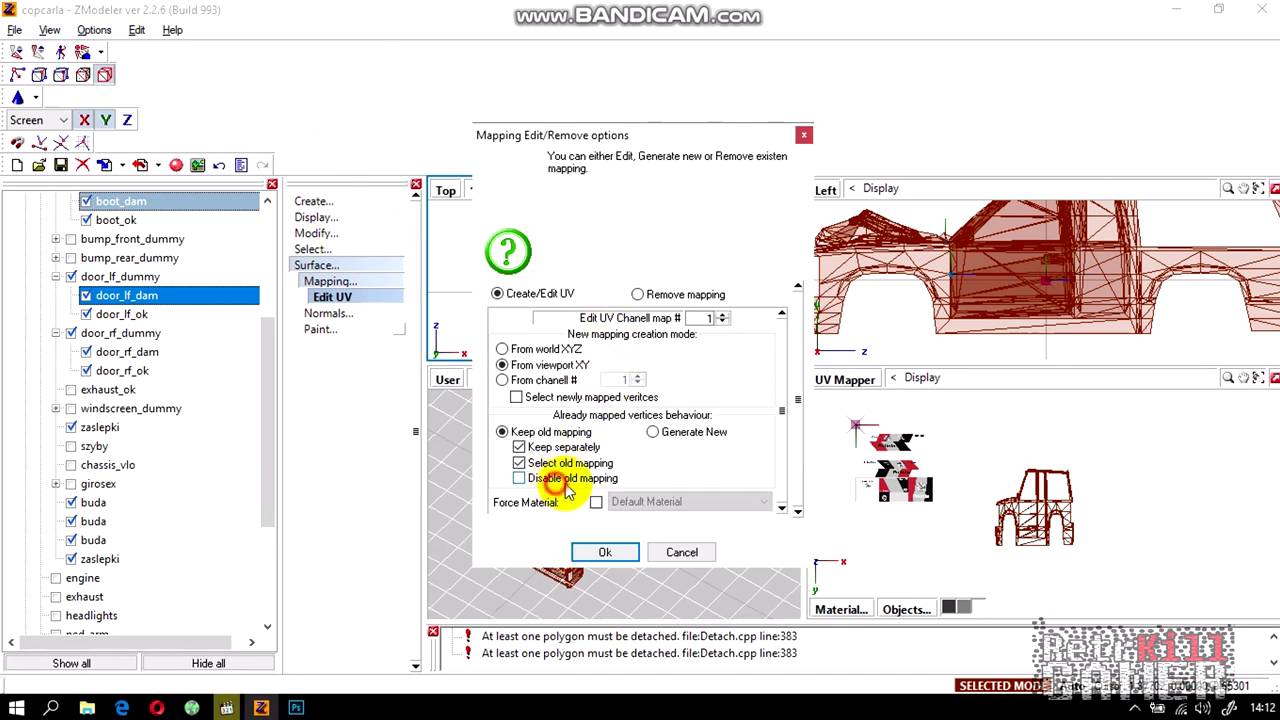
pyautogui.click(592, 552)
# Examine the body panels' UV layouts against the livery artwork in the UV Mapper and deselect them.
pyautogui.scroll(-3, 996, 520)
pyautogui.scroll(1, 1015, 560)
pyautogui.scroll(4, 974, 516)
pyautogui.scroll(-3, 1085, 534)
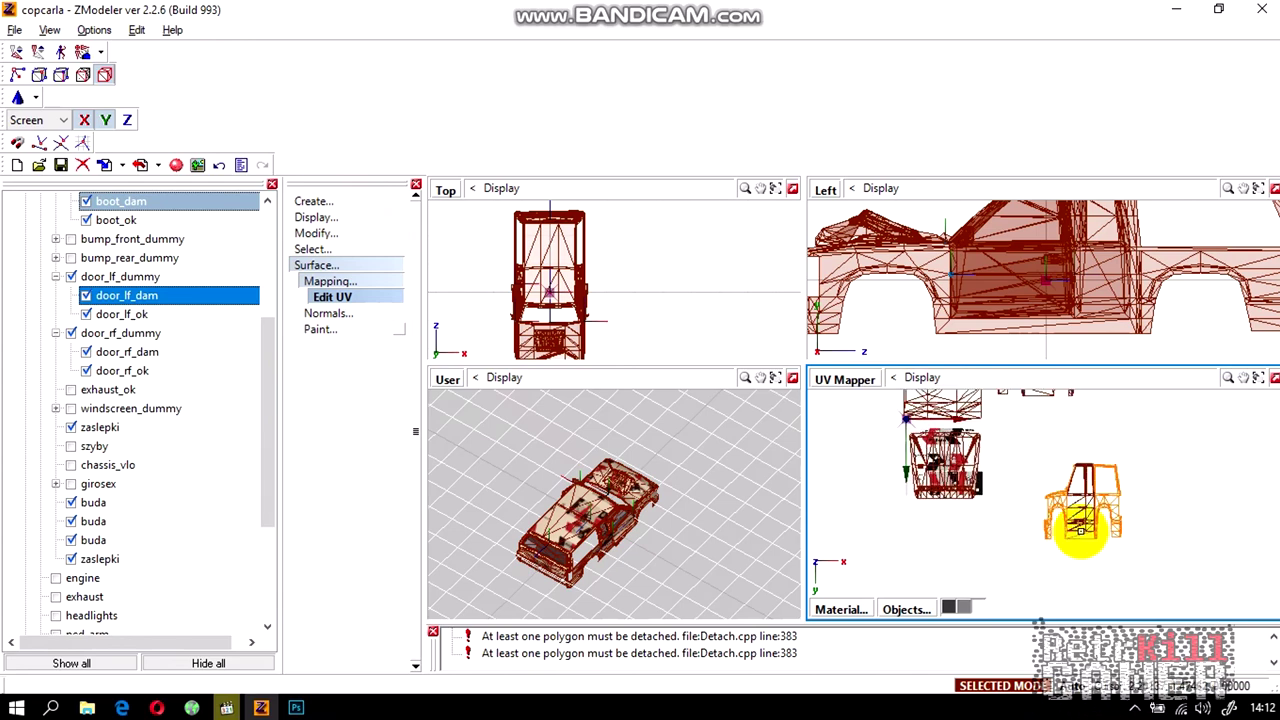
pyautogui.scroll(6, 951, 458)
pyautogui.scroll(1, 985, 485)
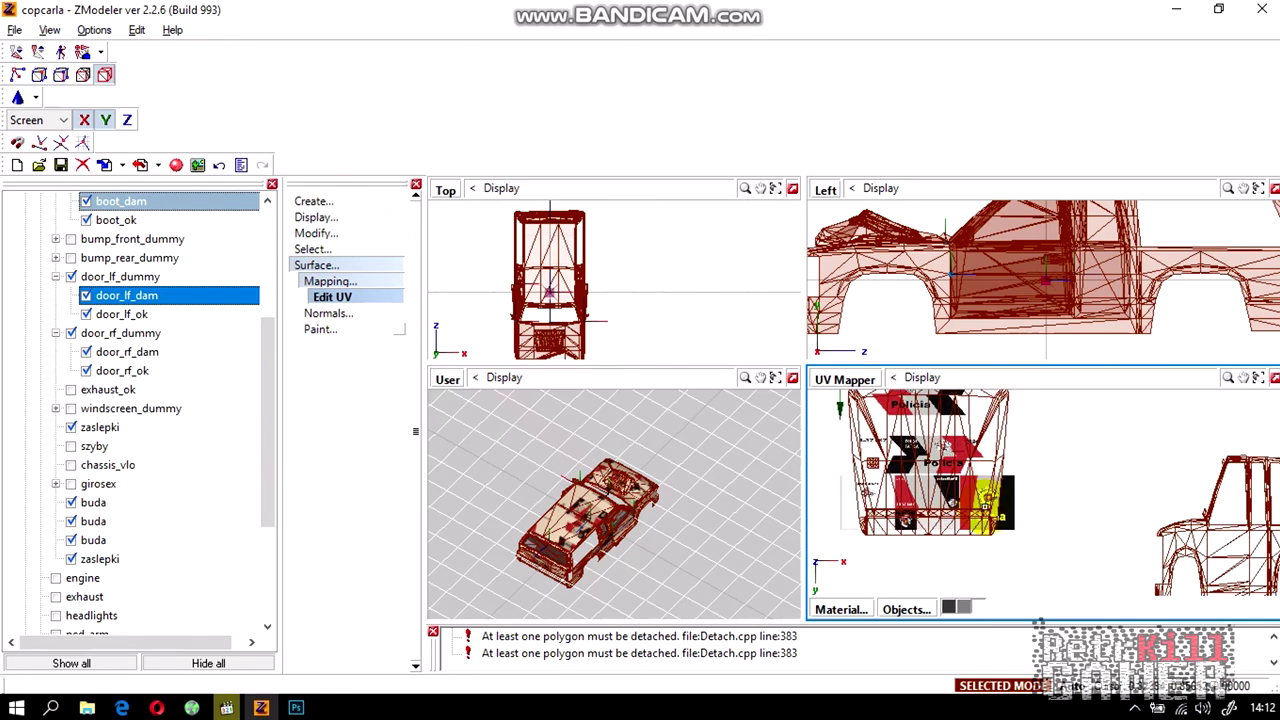
pyautogui.scroll(-6, 1016, 514)
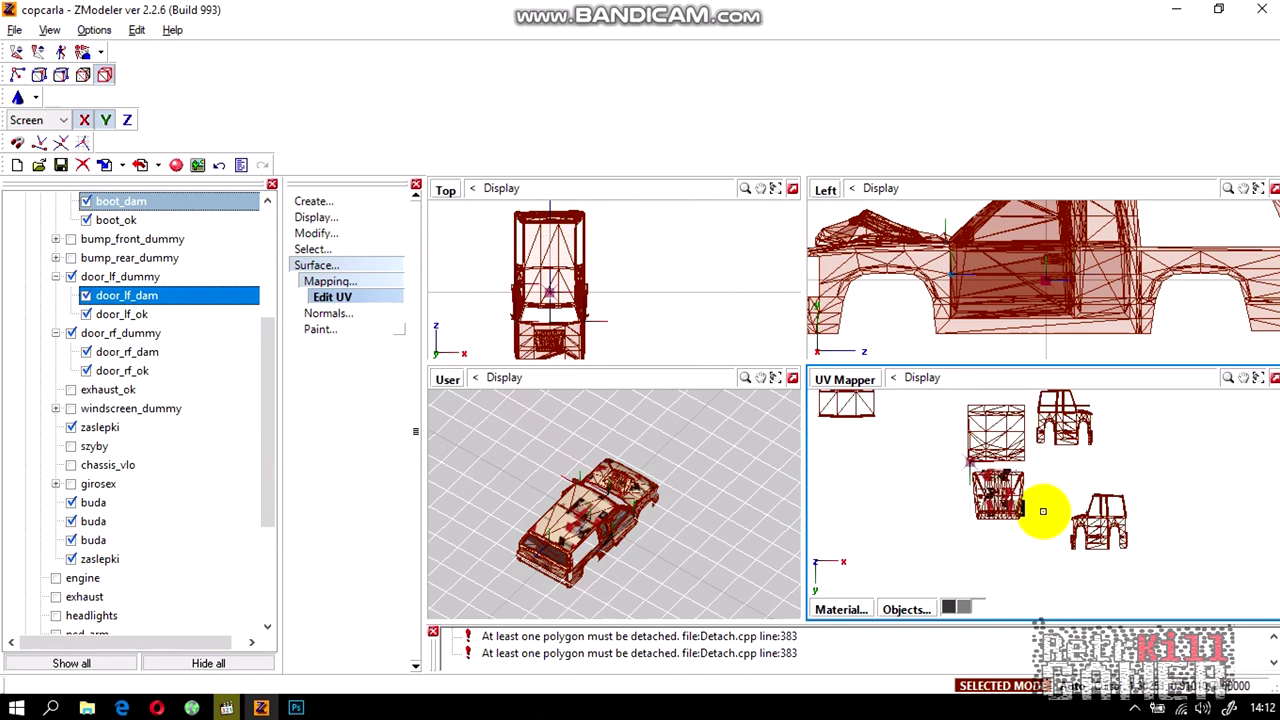
pyautogui.click(1042, 466)
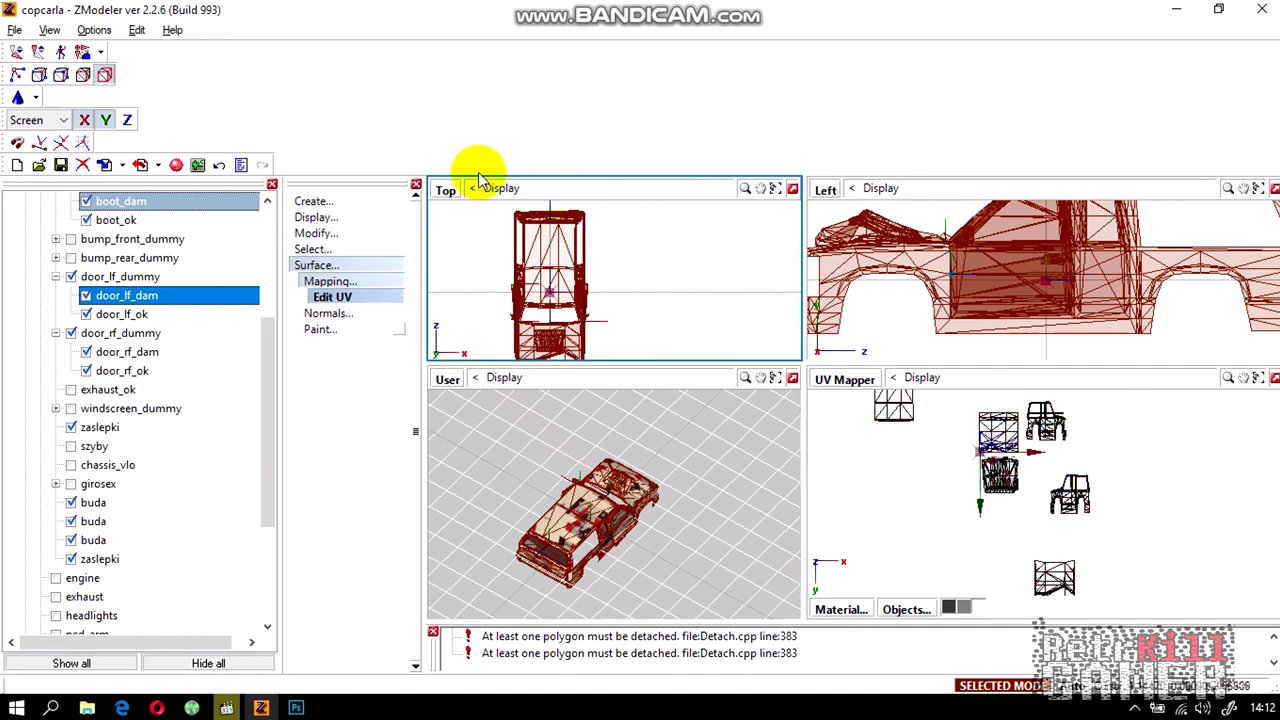
pyautogui.scroll(2, 1040, 465)
pyautogui.scroll(-1, 1040, 472)
pyautogui.scroll(-1, 1032, 480)
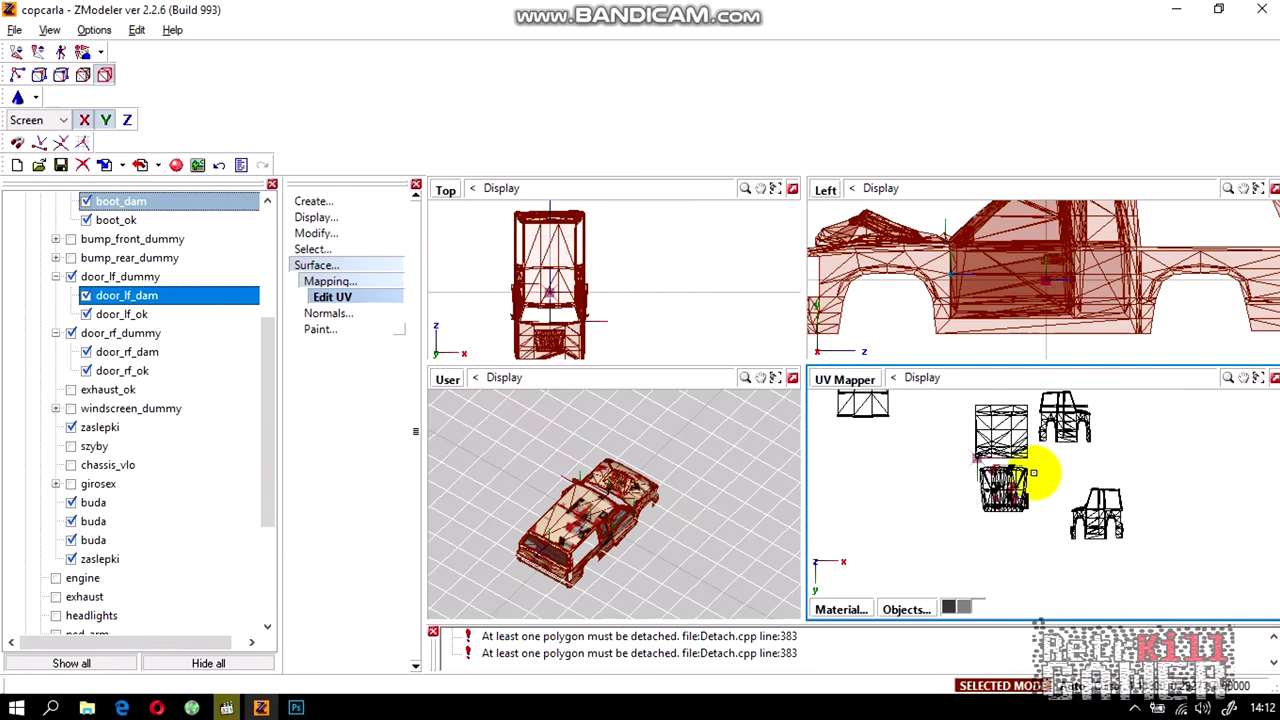
pyautogui.scroll(1, 1044, 478)
# Select all the body UV layouts in the UV Mapper at object level, with Quadr as the selection method.
pyautogui.click(335, 267)
pyautogui.click(322, 249)
pyautogui.click(328, 361)
pyautogui.scroll(1, 1110, 500)
pyautogui.scroll(2, 1068, 478)
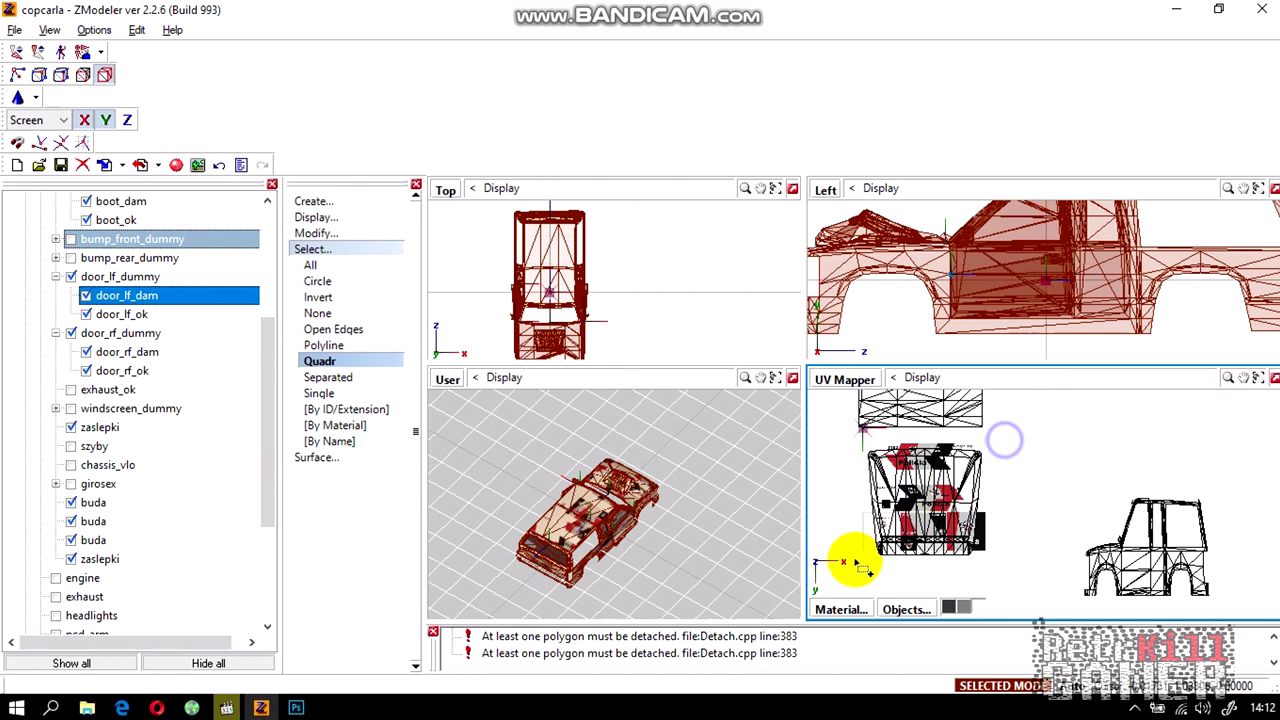
pyautogui.scroll(-1, 962, 510)
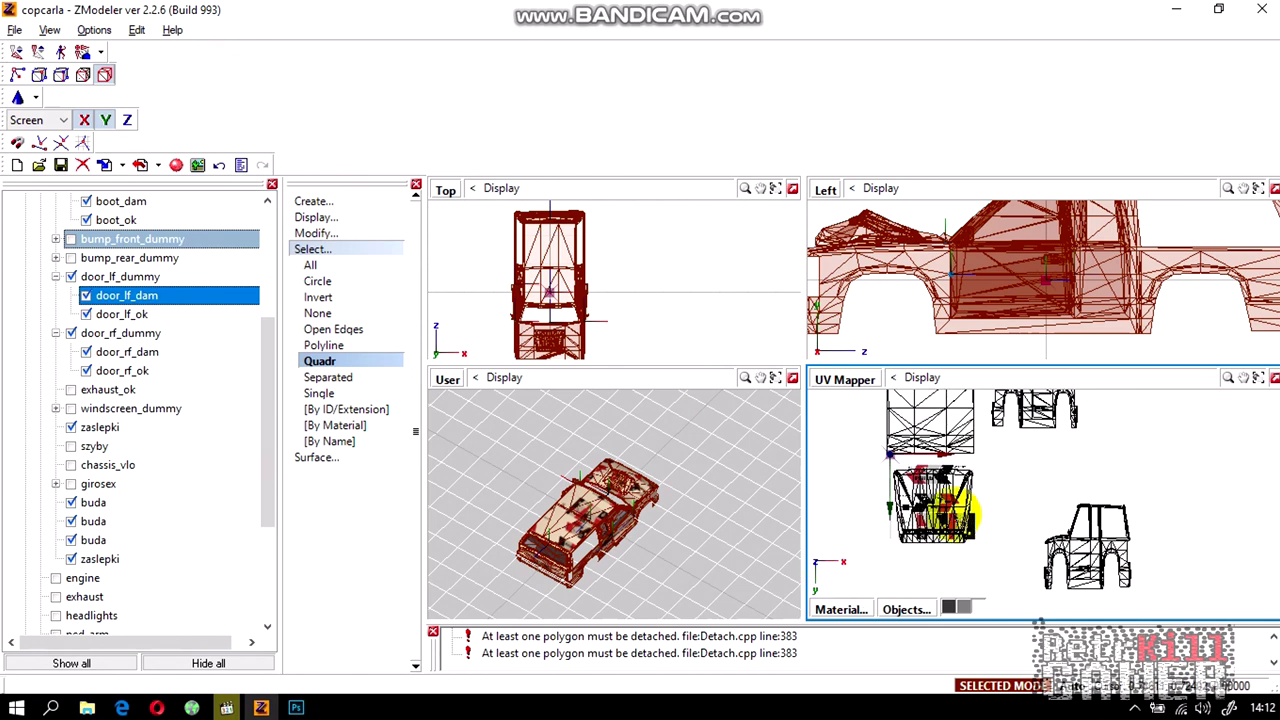
pyautogui.click(104, 74)
pyautogui.scroll(-1, 1065, 470)
pyautogui.hotkey('ctrl', 'a')
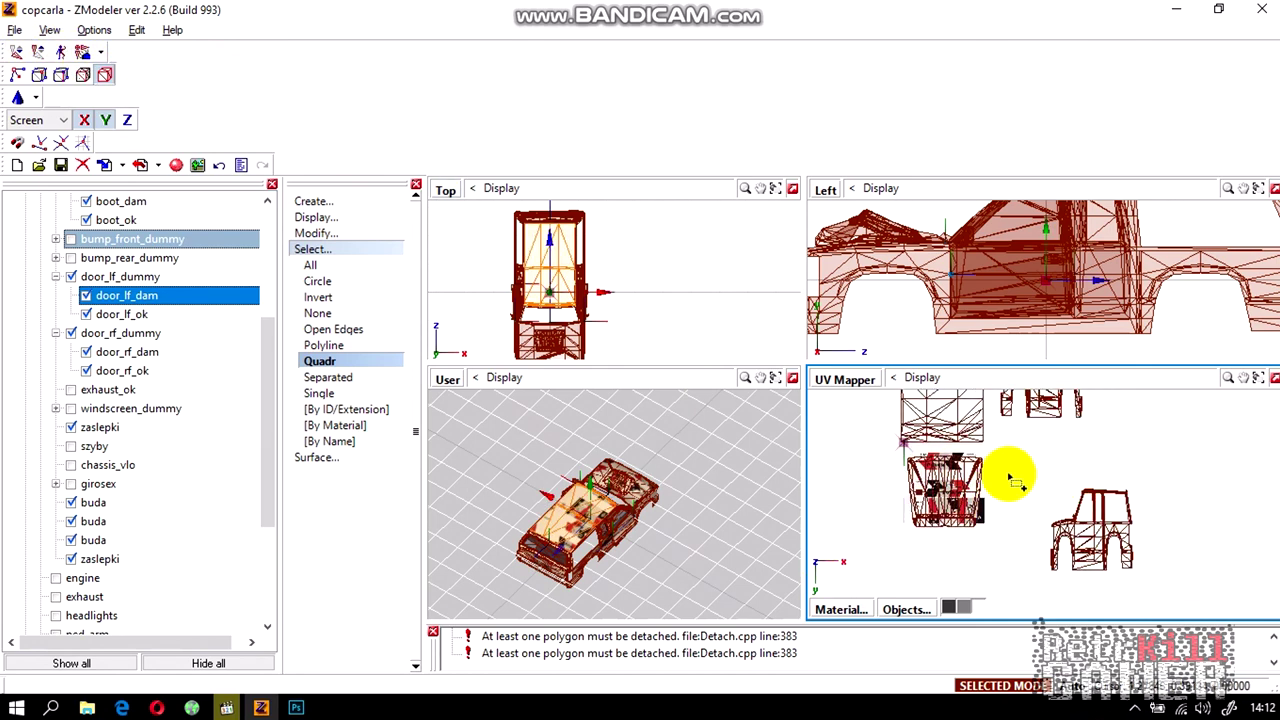
# Move all the selected UV layouts sideways in the UV Mapper, clear of the livery artwork, and deselect them.
pyautogui.click(318, 249)
pyautogui.click(322, 233)
pyautogui.click(356, 411)
pyautogui.scroll(-2, 1112, 494)
pyautogui.moveTo(1063, 477); pyautogui.dragTo(895, 486)
pyautogui.moveTo(1078, 489); pyautogui.dragTo(1075, 464, button='middle')
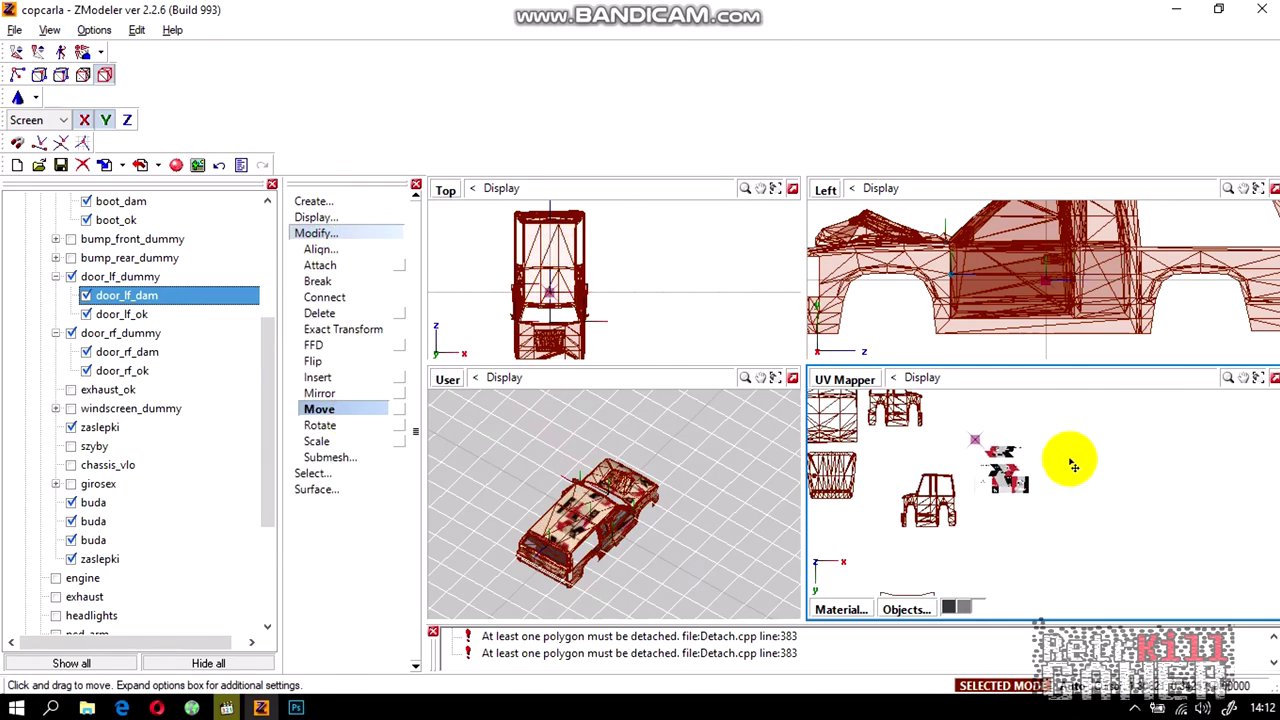
pyautogui.press('space')
pyautogui.scroll(2, 940, 522)
pyautogui.click(737, 429)
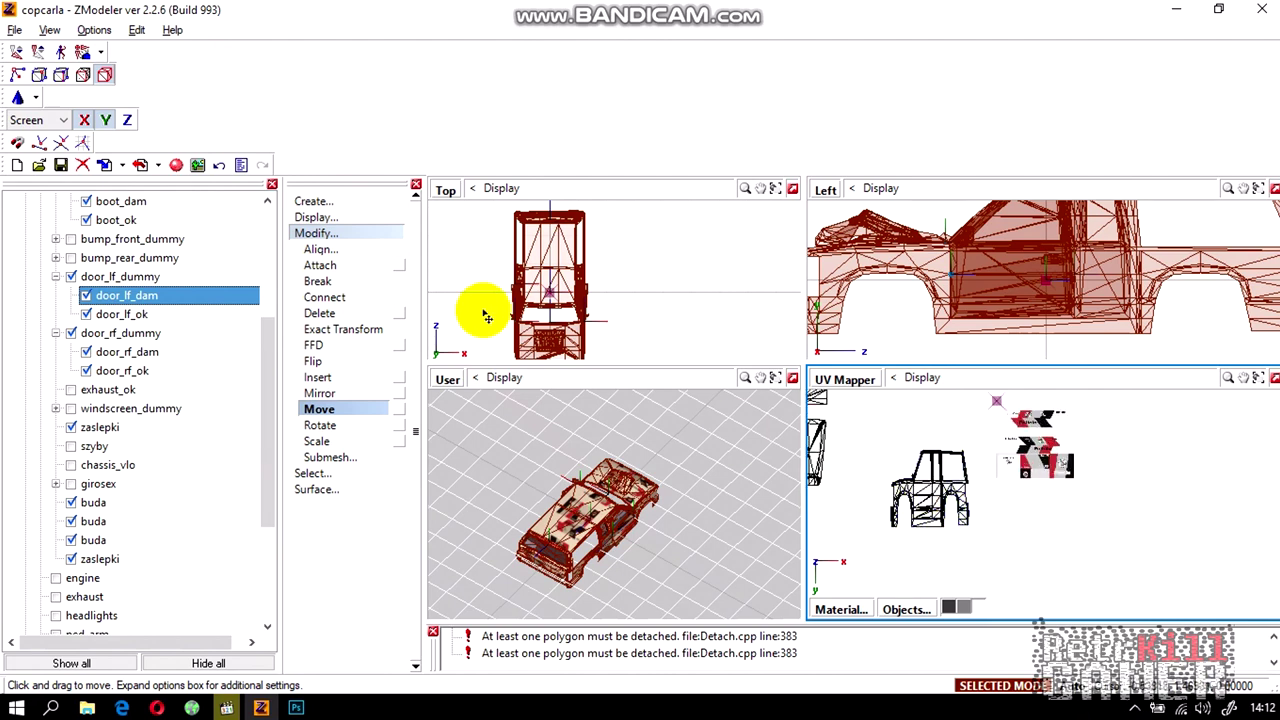
# Select the polygons of the side-view body UV layout nearest the livery artwork, using polygon level and the Separated selection method.
pyautogui.click(103, 77)
pyautogui.click(316, 233)
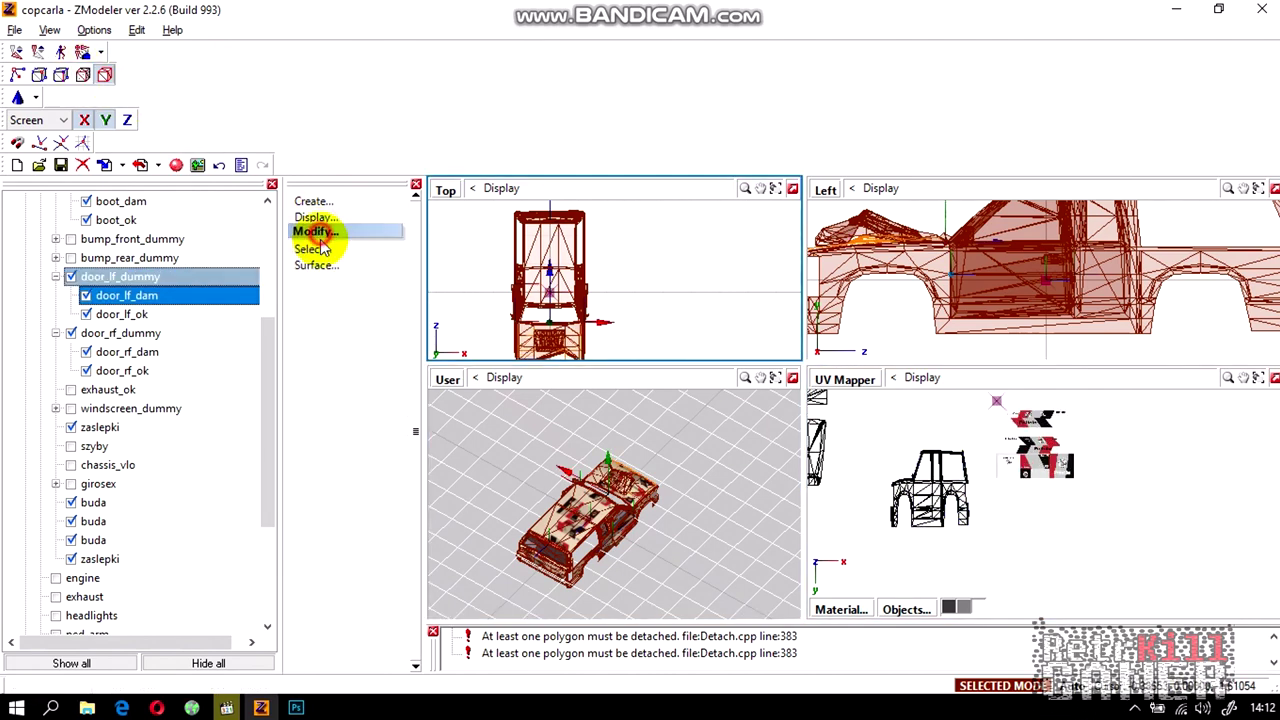
pyautogui.click(312, 249)
pyautogui.click(335, 362)
pyautogui.click(328, 377)
pyautogui.click(1044, 487)
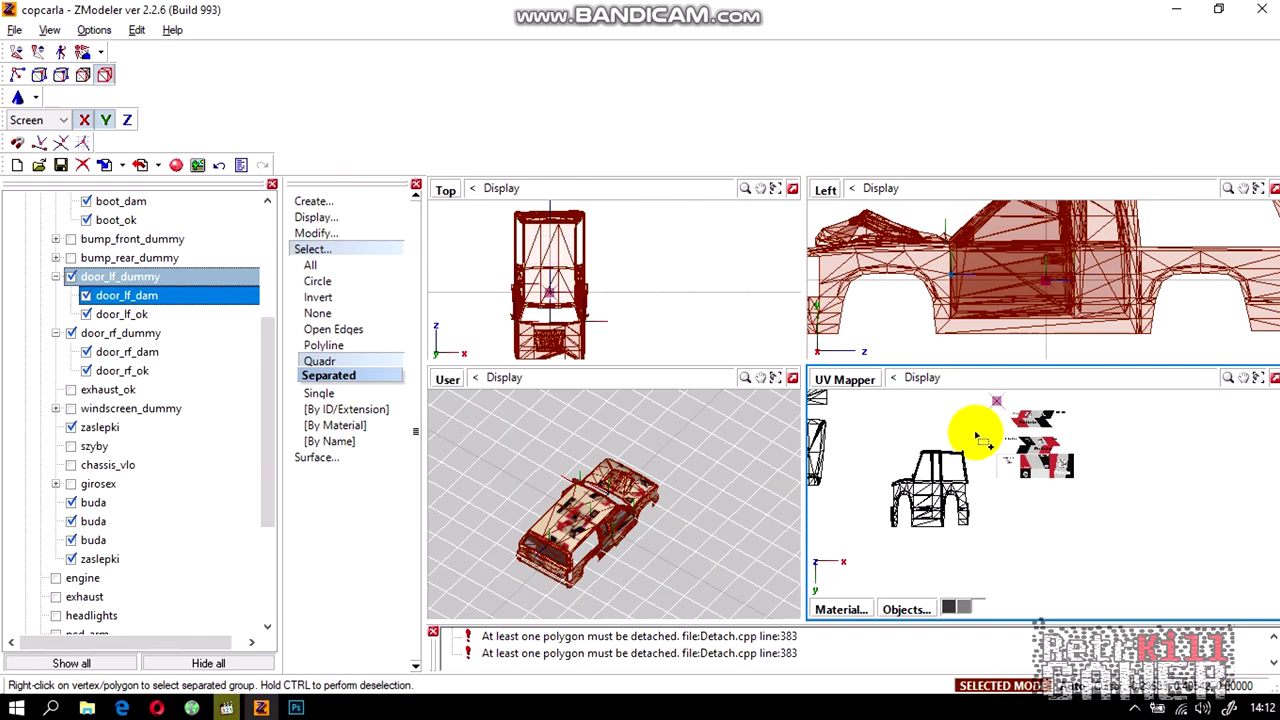
pyautogui.click(86, 75)
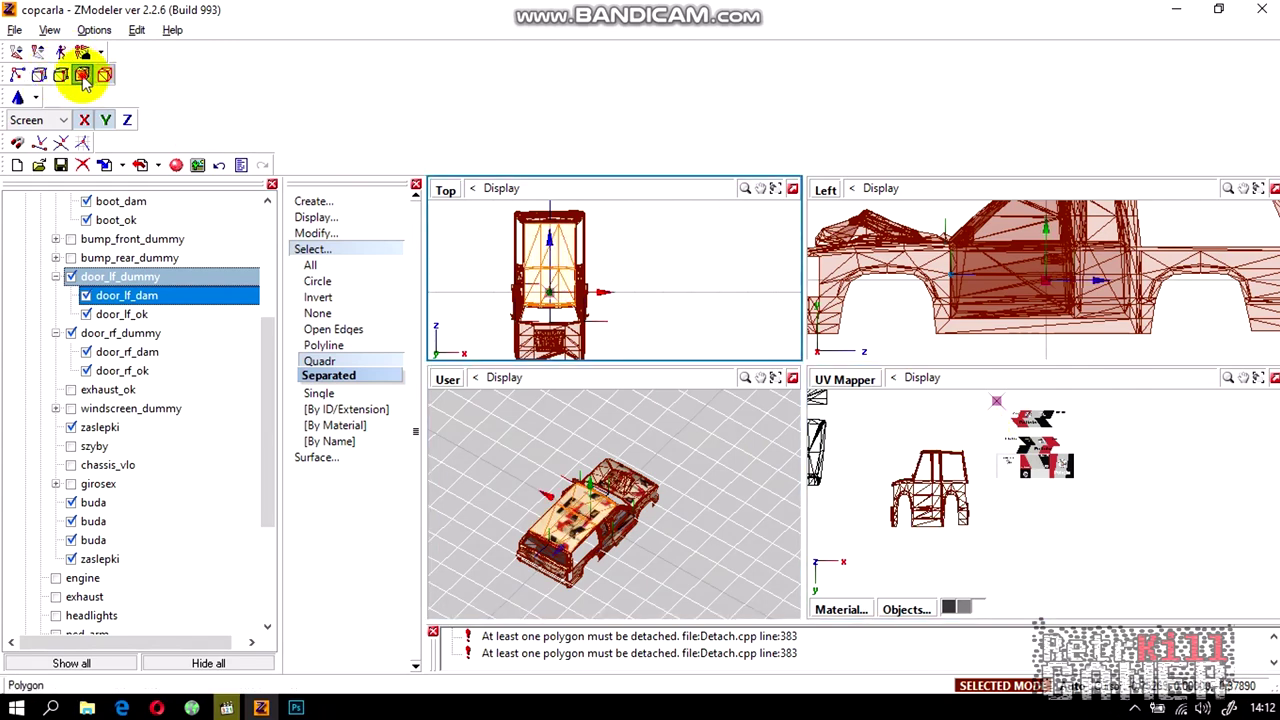
pyautogui.click(1023, 514)
pyautogui.click(980, 422)
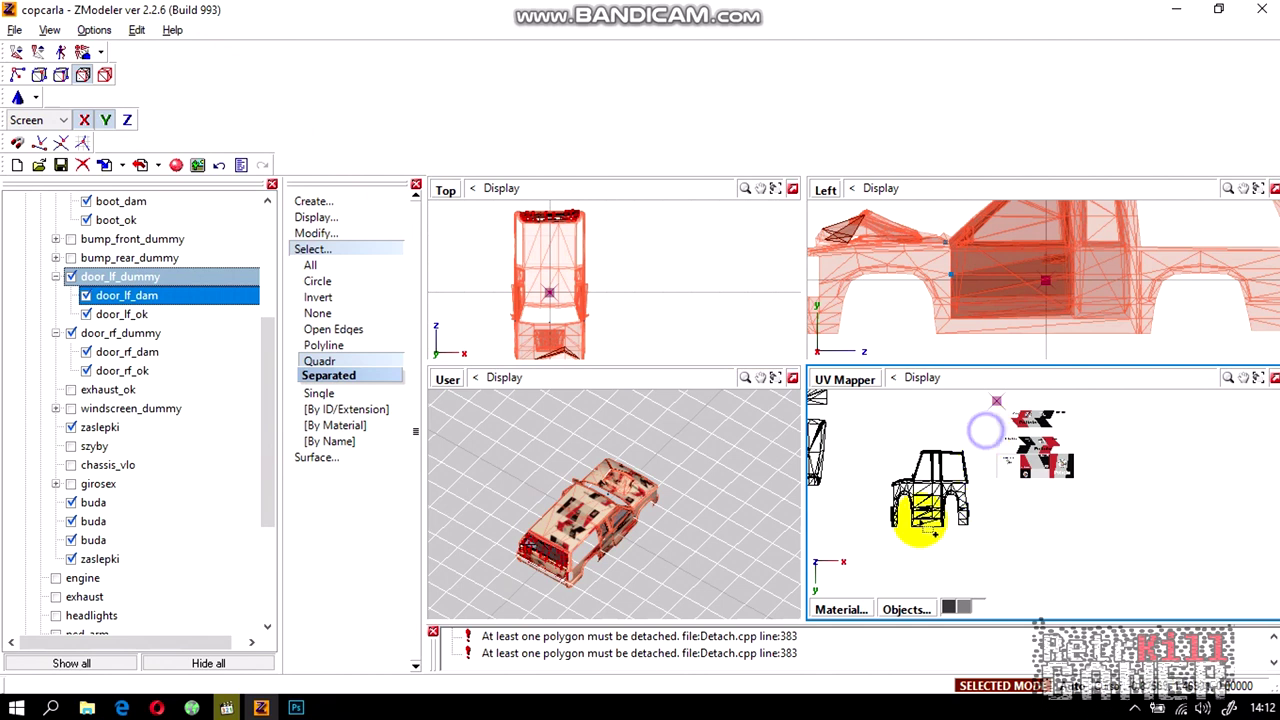